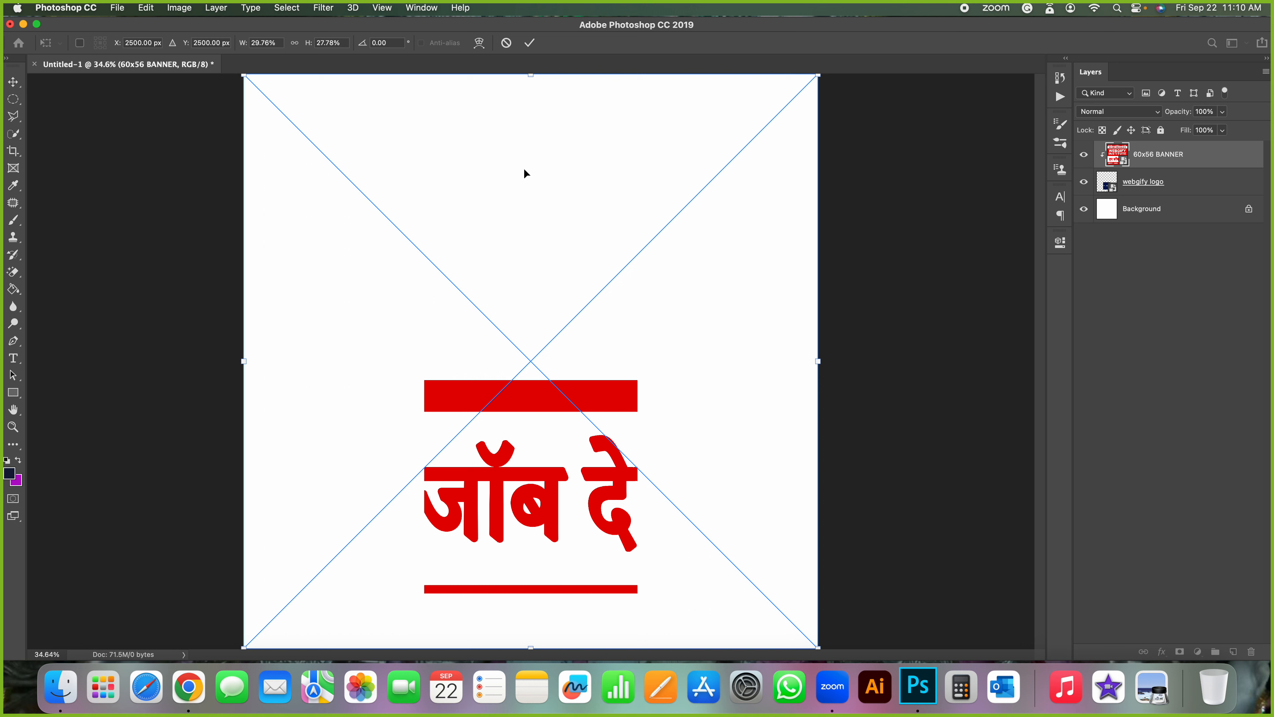
Move the clipped 60x56 BANNER image straight down into the canvas's lower half and hide its layer.
{"action": "left_click_drag", "start_coordinate": [533, 113], "coordinate": [533, 420]}
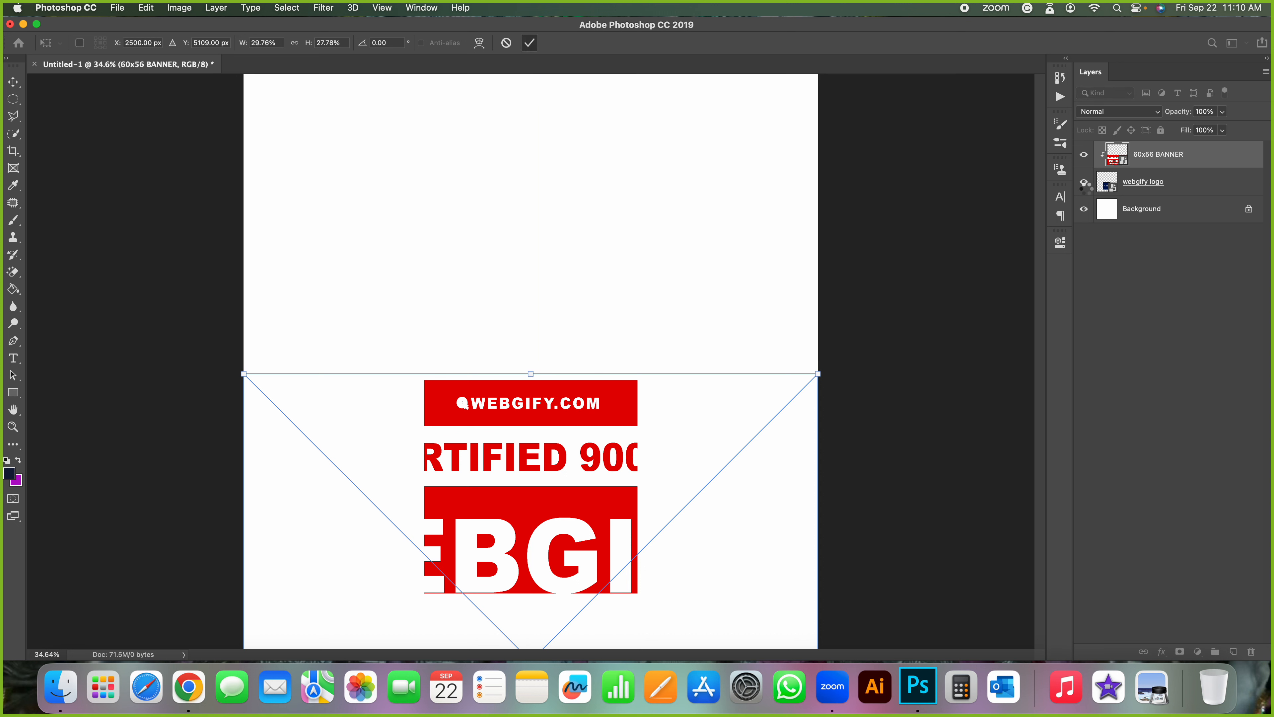
{"action": "key", "text": "Return"}
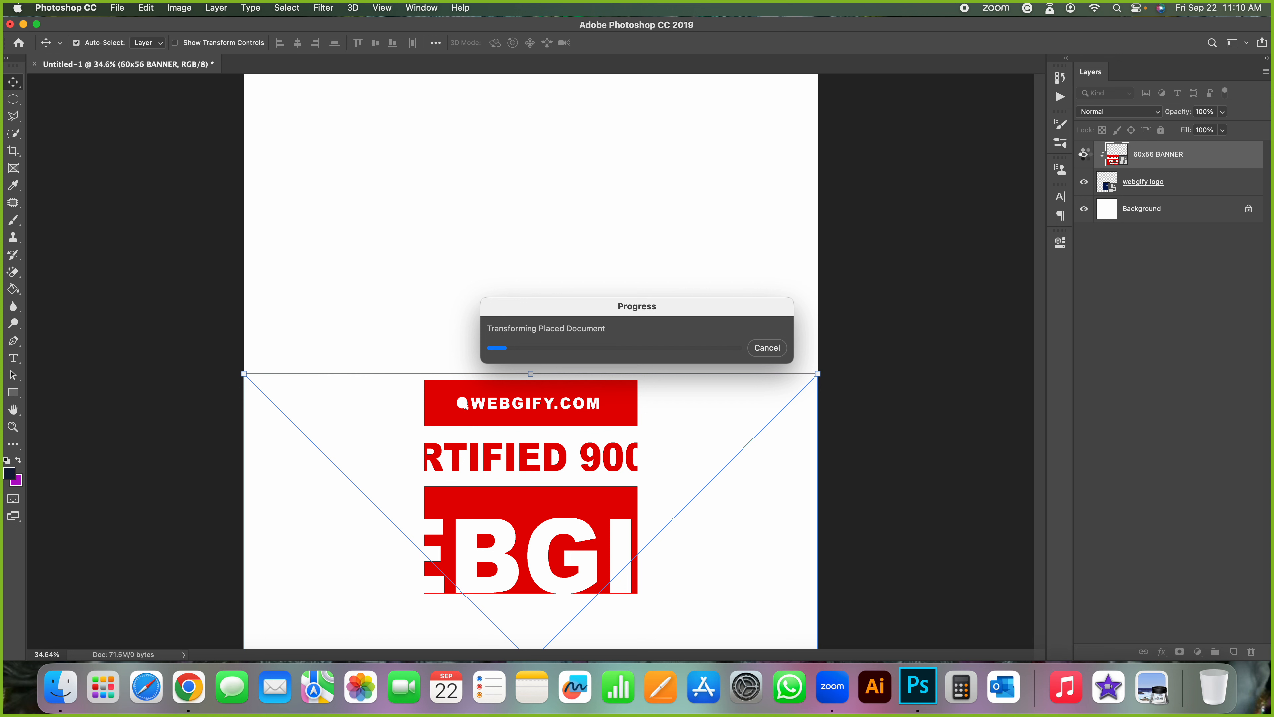
{"action": "left_click", "coordinate": [1084, 154]}
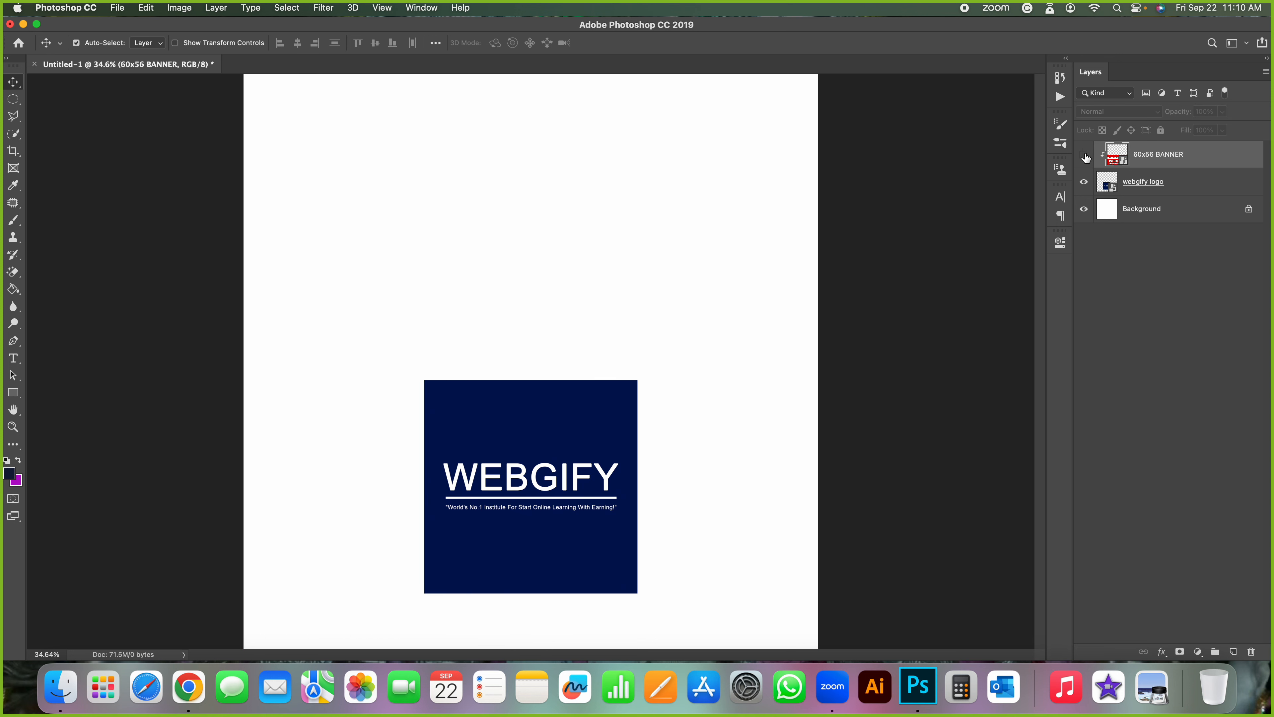
Move the webgify logo straight up to the centre of the canvas with Free Transform.
{"action": "left_click", "coordinate": [1178, 182]}
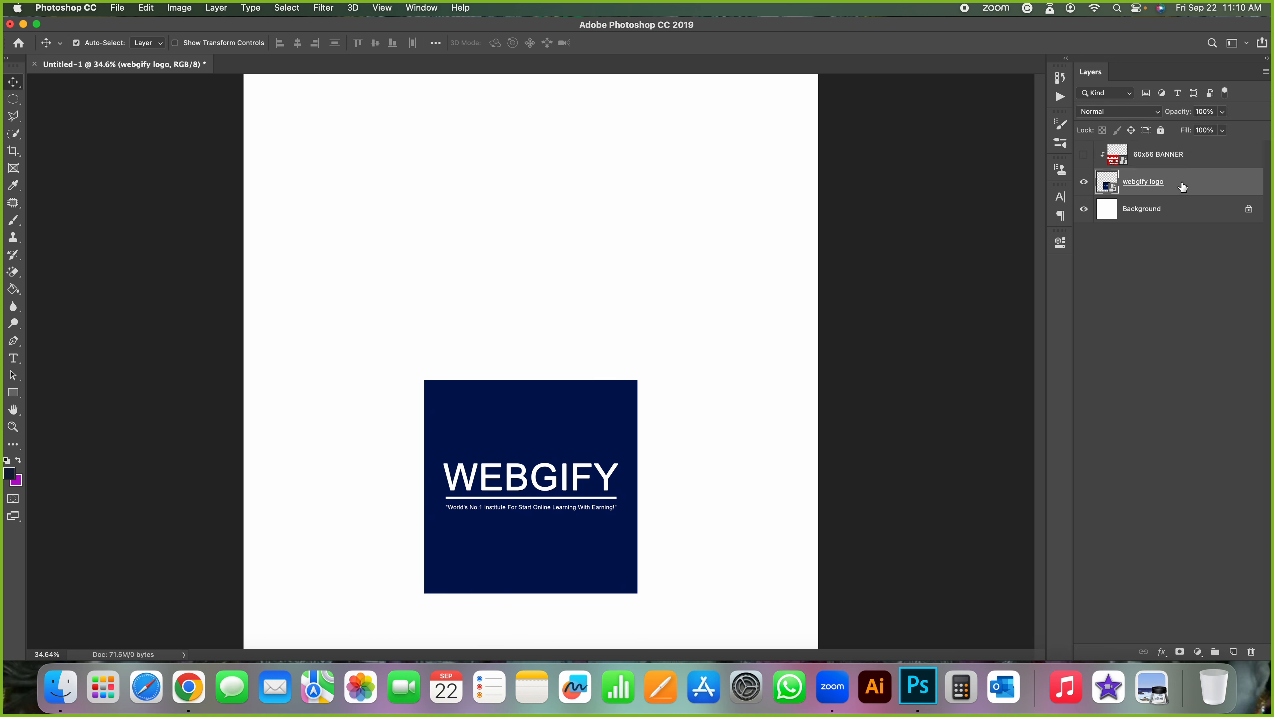
{"action": "key", "text": "super+t"}
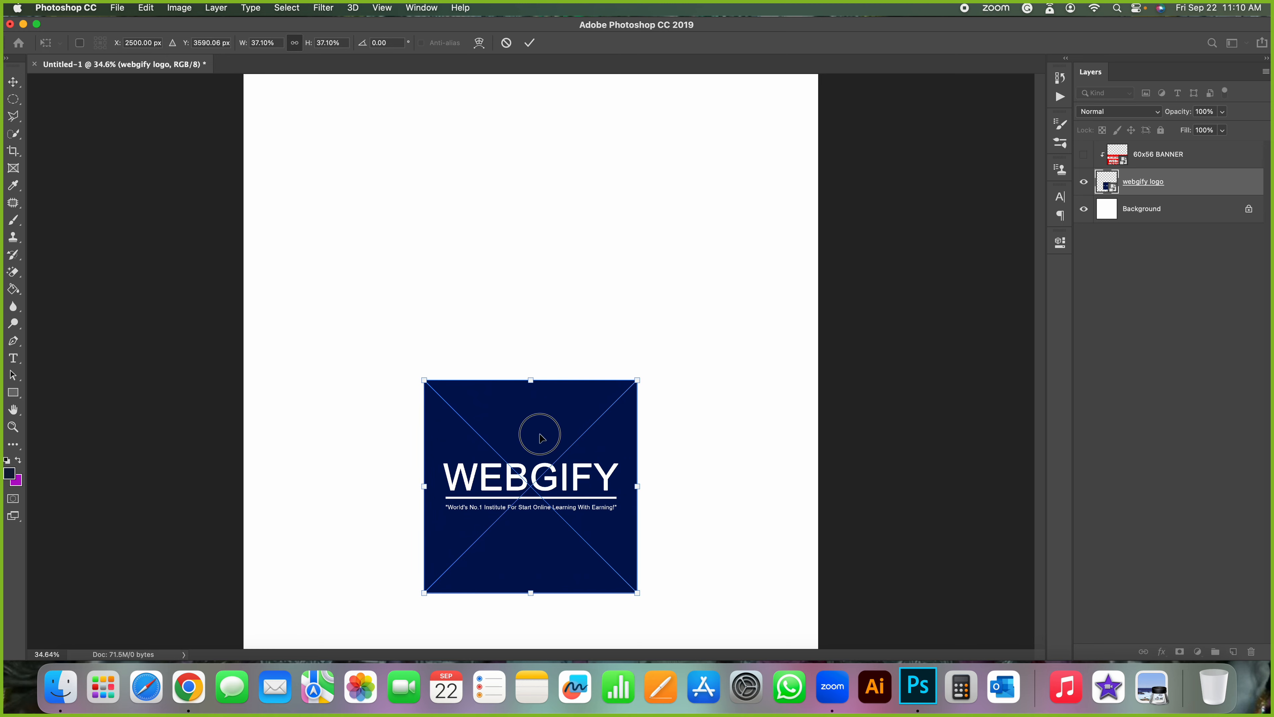
{"action": "left_click_drag", "start_coordinate": [539, 436], "coordinate": [547, 313]}
{"action": "key", "text": "Return"}
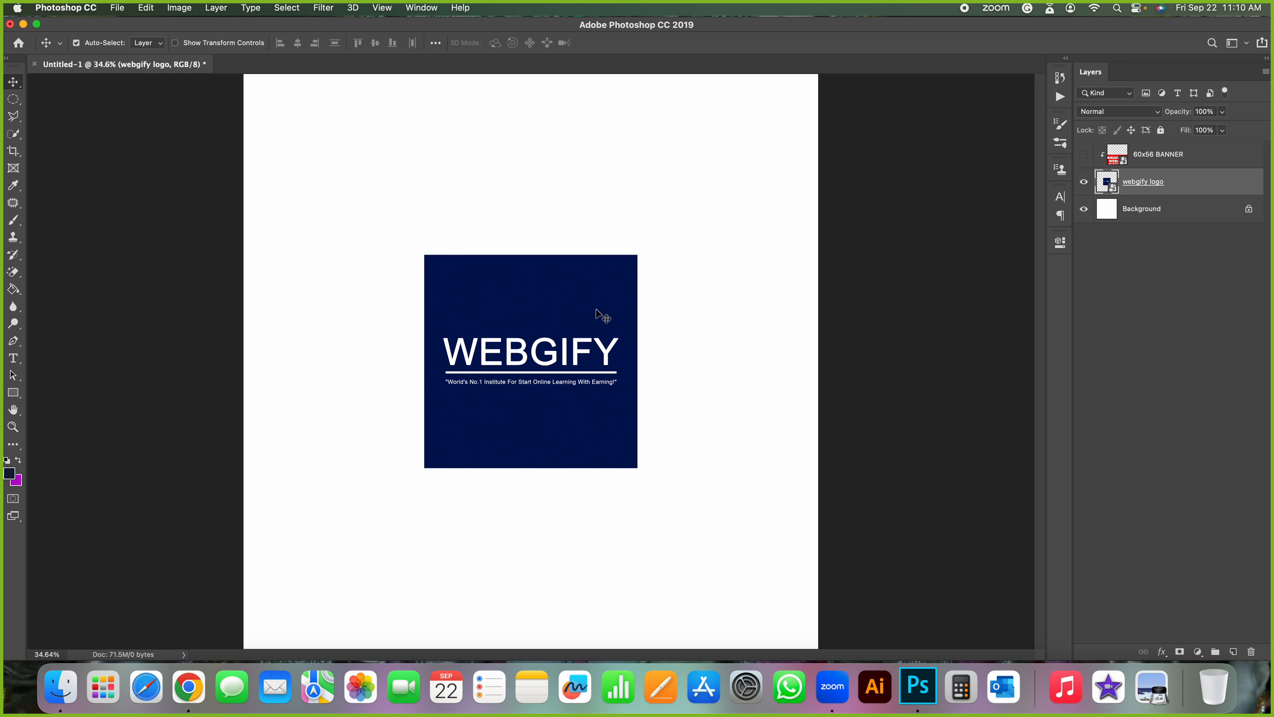
Show the 60x56 BANNER layer again and reposition its image so it fills the whole logo square.
{"action": "left_click", "coordinate": [1083, 155]}
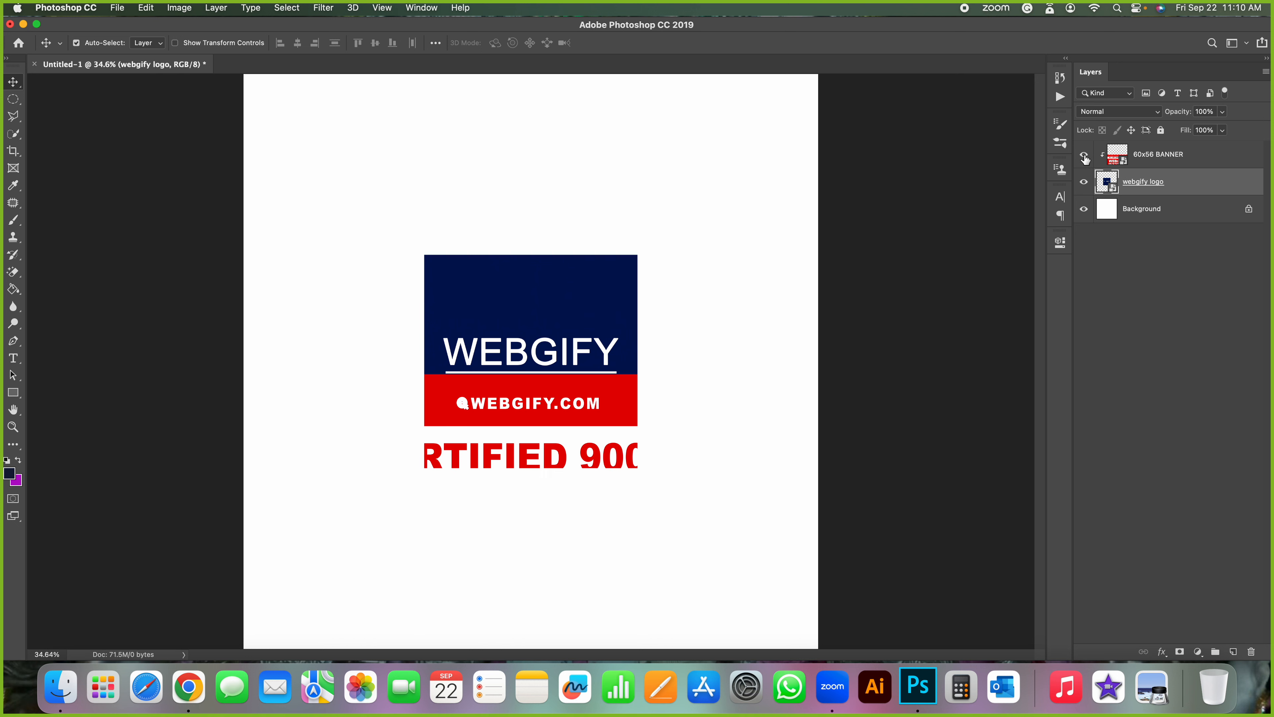
{"action": "left_click", "coordinate": [1084, 156]}
{"action": "left_click", "coordinate": [1084, 155]}
{"action": "left_click", "coordinate": [1106, 156]}
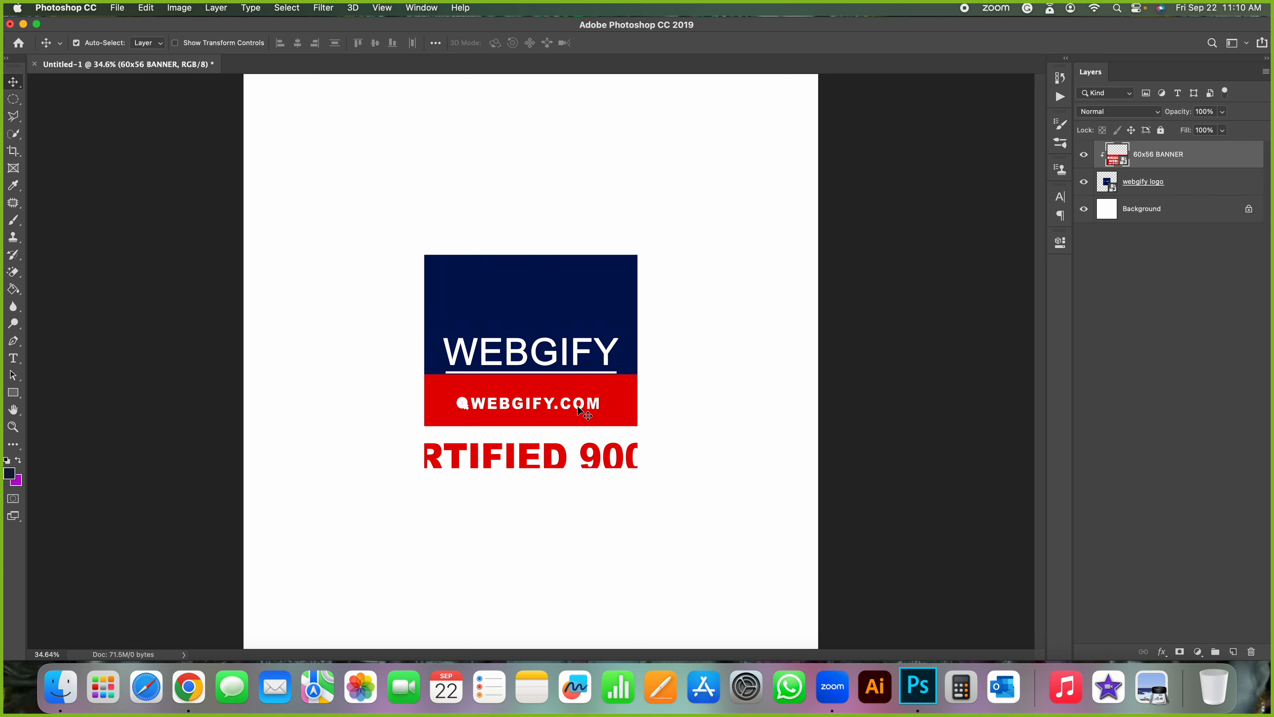
{"action": "left_click_drag", "start_coordinate": [580, 411], "coordinate": [481, 364]}
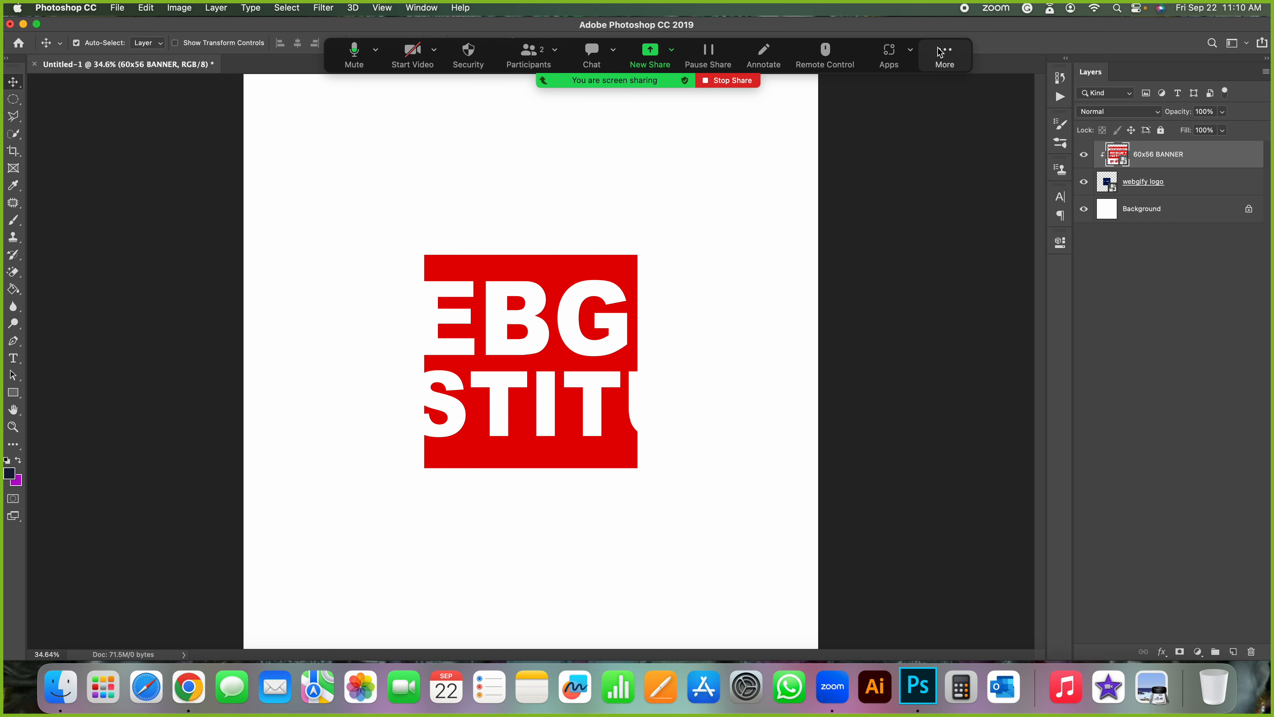
Hide the floating Zoom meeting controls and delete the 60x56 BANNER layer.
{"action": "left_click", "coordinate": [944, 52]}
{"action": "left_click", "coordinate": [965, 214]}
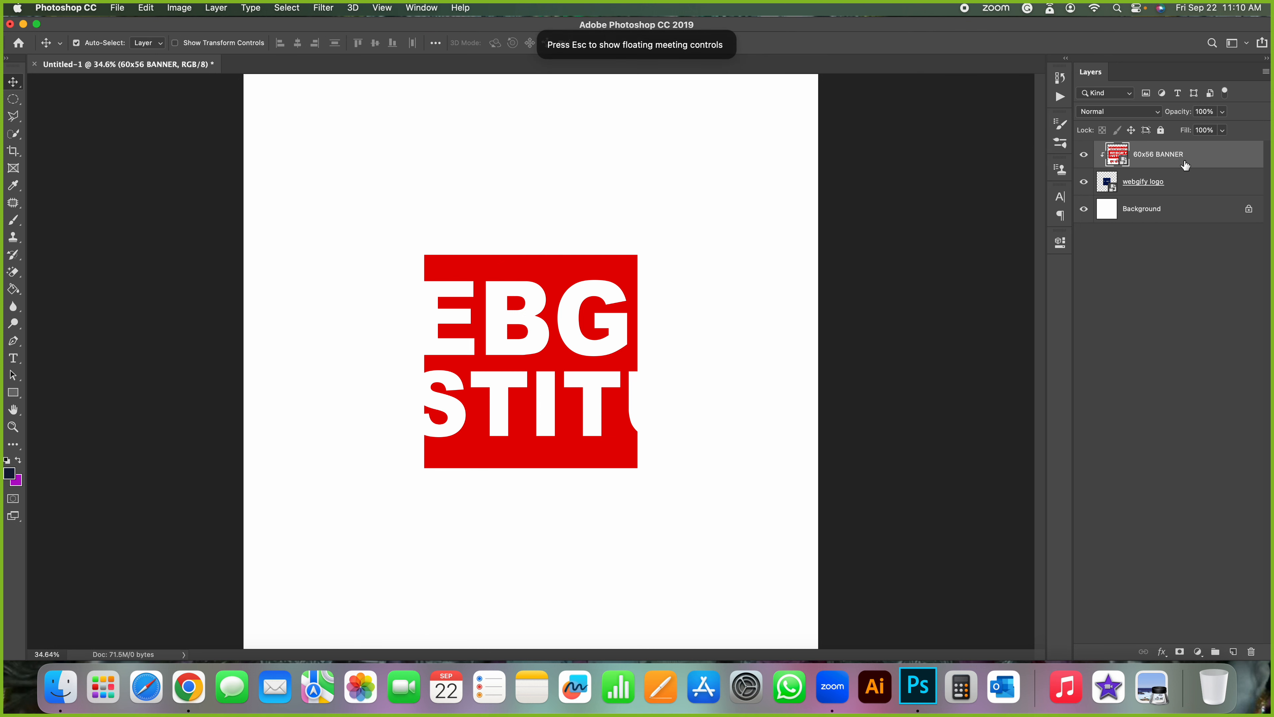
{"action": "key", "text": "Delete"}
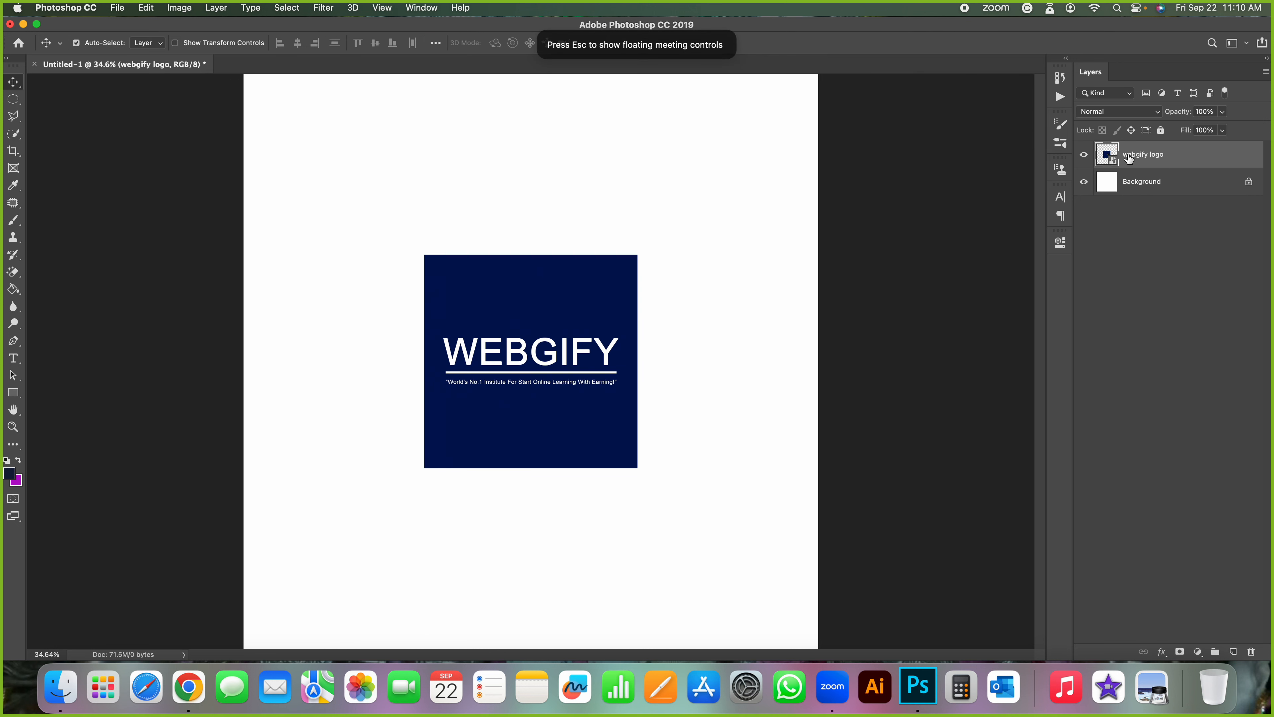
Find ISO logo.jpeg among the recent files in Finder and place it into the Photoshop document.
{"action": "key", "text": "super+Tab"}
{"action": "left_click", "coordinate": [102, 125]}
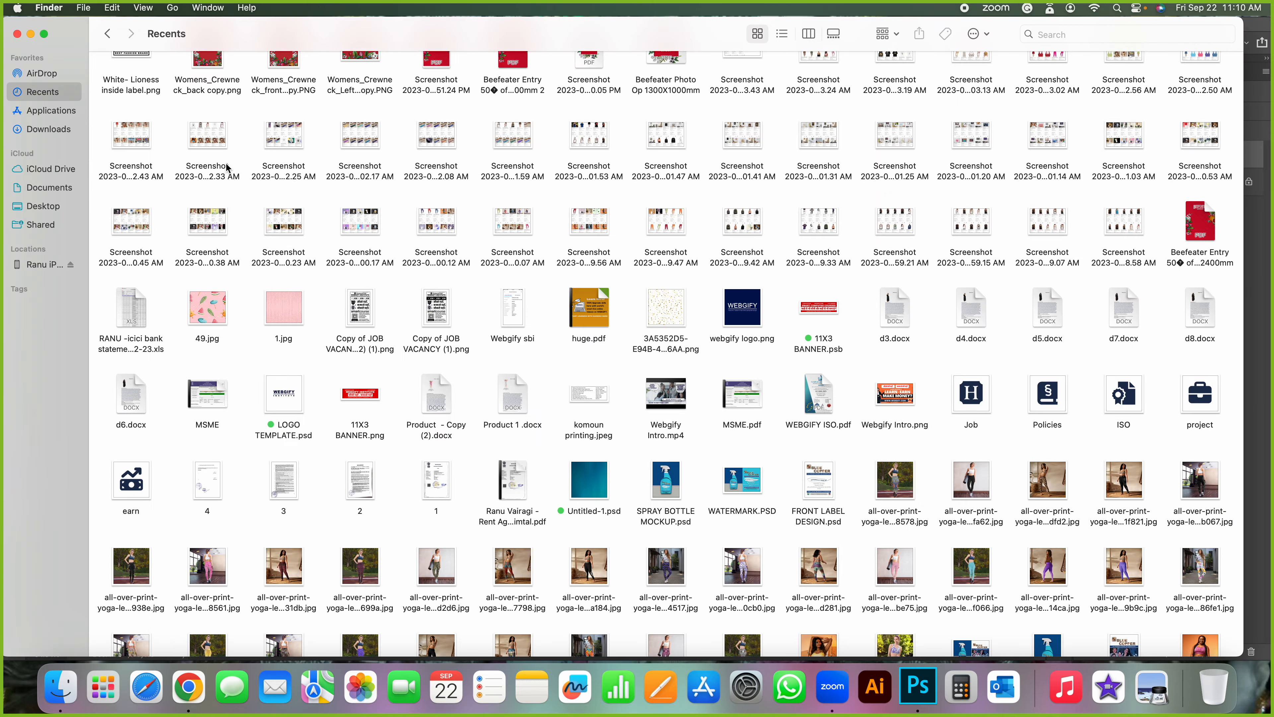
{"action": "scroll", "coordinate": [226, 167], "scroll_direction": "up", "scroll_amount": 10}
{"action": "scroll", "coordinate": [226, 167], "scroll_direction": "up", "scroll_amount": 4}
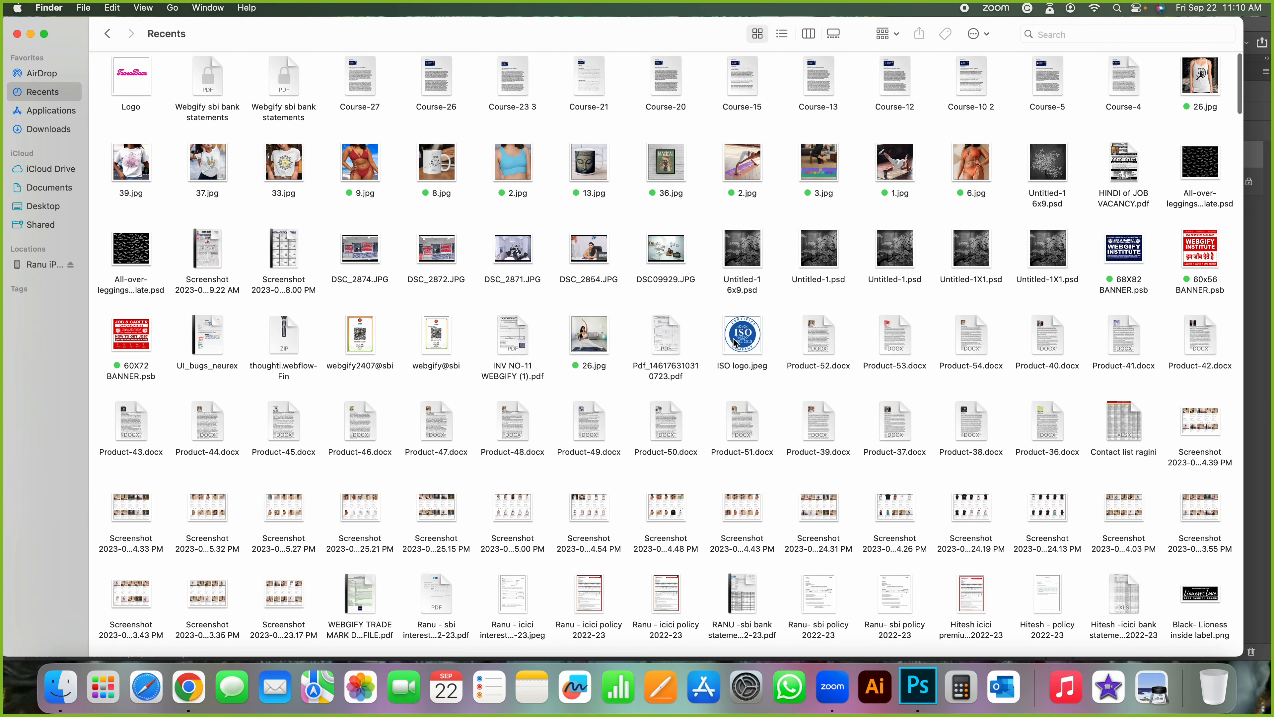
{"action": "key", "text": "super+Tab"}
{"action": "left_click_drag", "start_coordinate": [733, 339], "coordinate": [427, 369]}
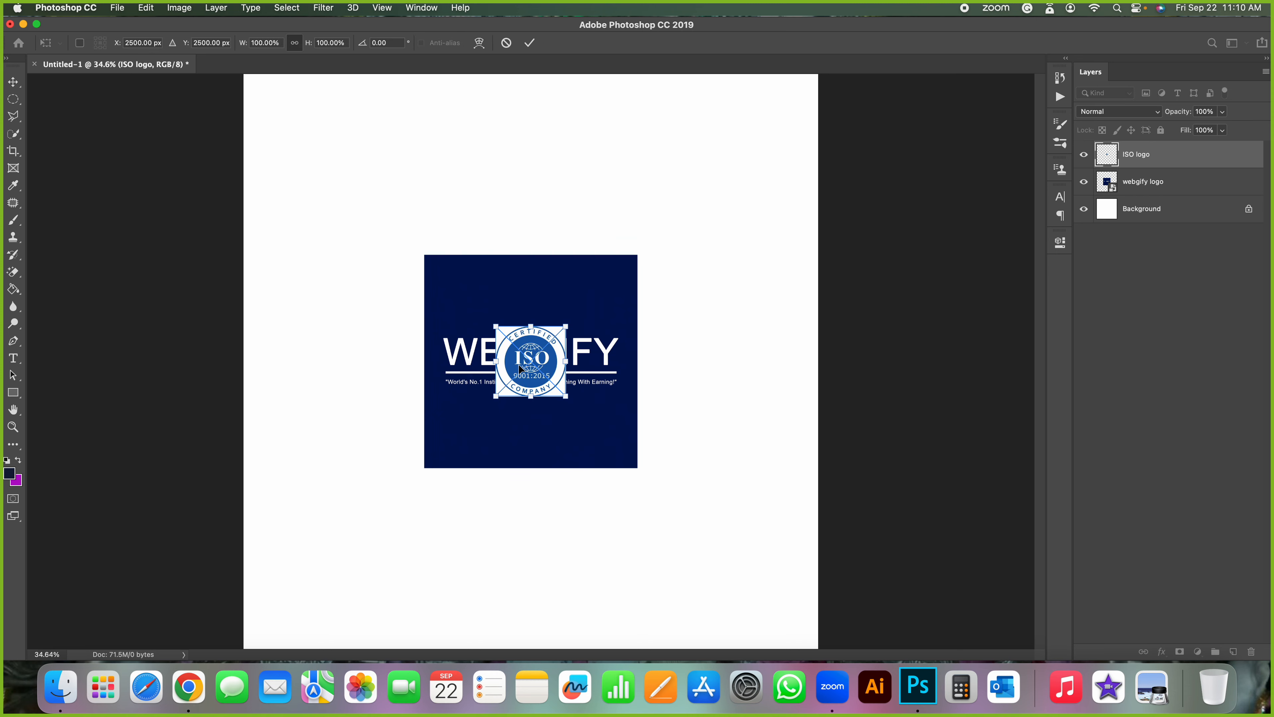
Enlarge the placed ISO logo to about 454% (about 9.27 in) so it covers the webgify logo square, and commit it.
{"action": "left_click_drag", "start_coordinate": [566, 325], "coordinate": [703, 188]}
{"action": "left_click_drag", "start_coordinate": [574, 380], "coordinate": [459, 362]}
{"action": "left_click_drag", "start_coordinate": [590, 376], "coordinate": [674, 501]}
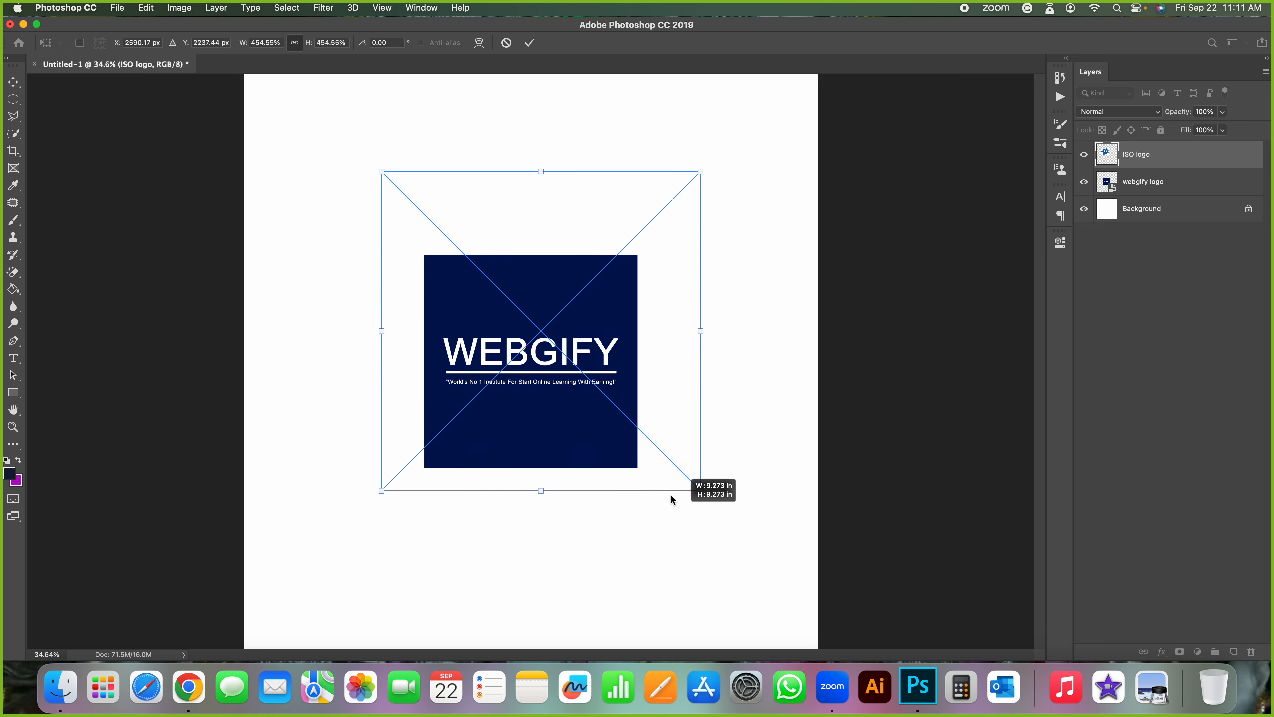
{"action": "key", "text": "Return"}
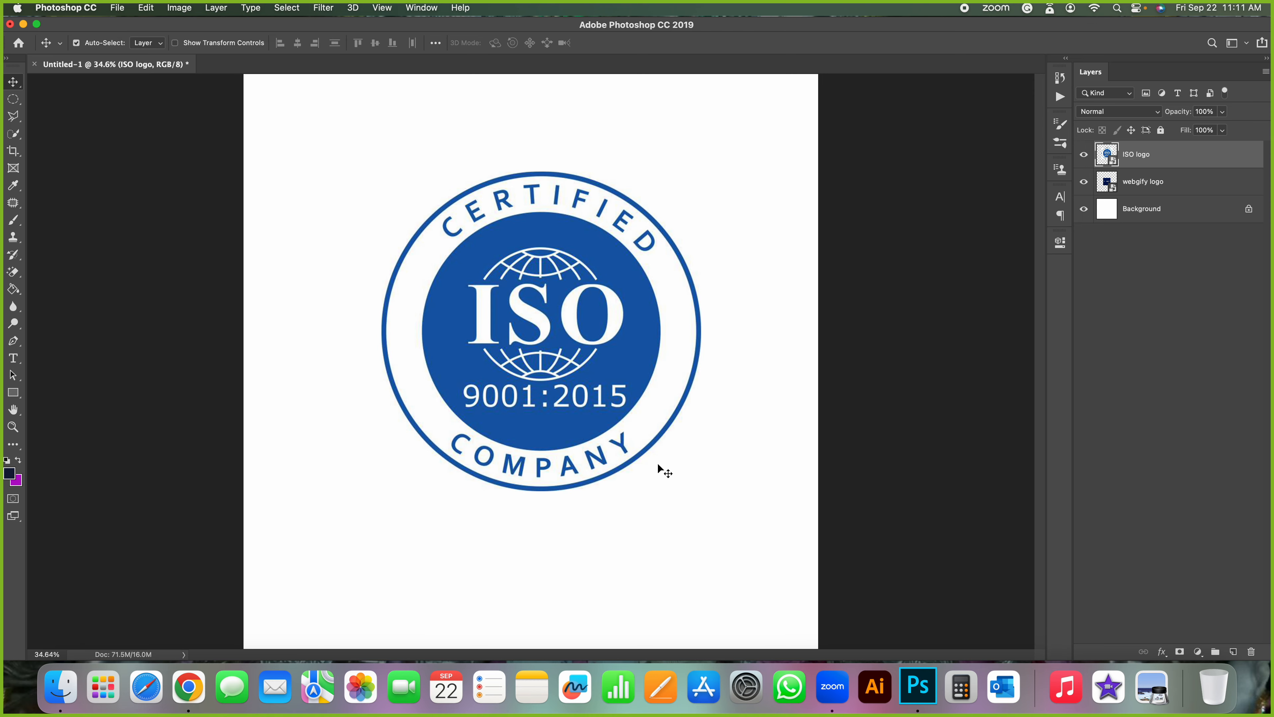
Create a clipping mask from the ISO logo layer onto the webgify logo layer.
{"action": "right_click", "coordinate": [1158, 157]}
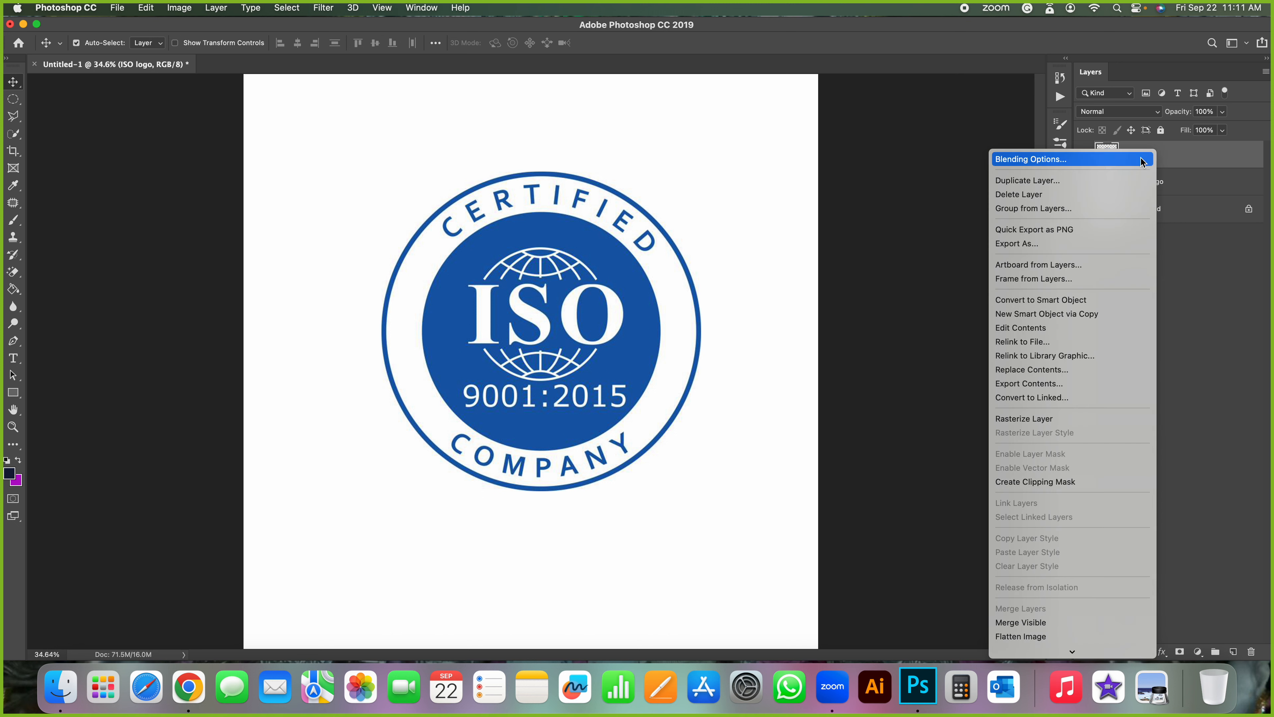
{"action": "left_click", "coordinate": [1033, 483]}
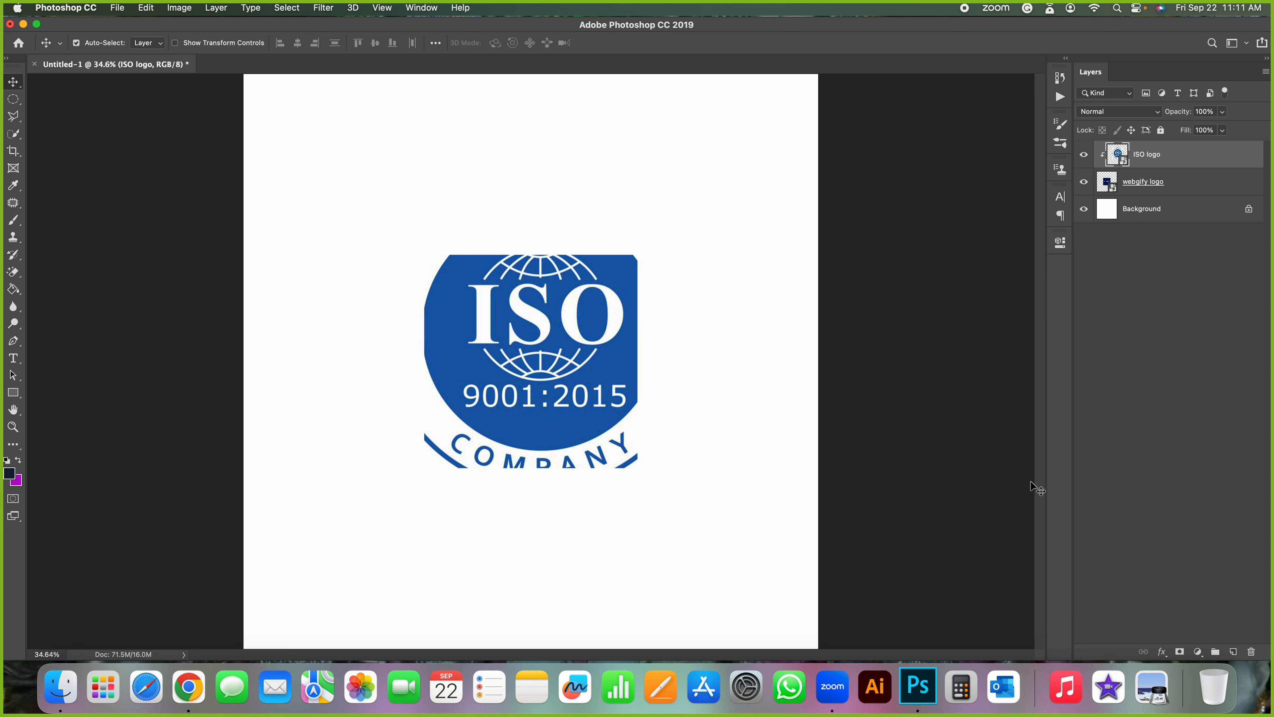
{"action": "left_click", "coordinate": [1185, 183]}
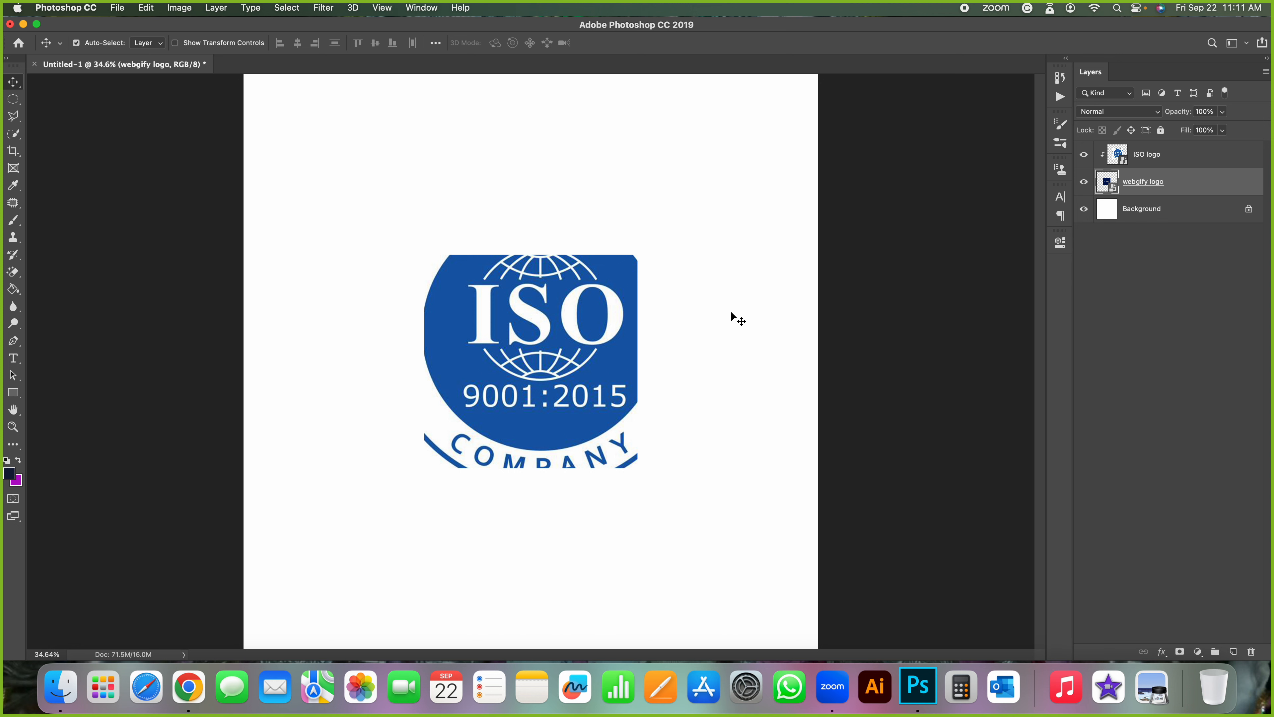
Shrink the clipped ISO logo and place it over the upper-right corner of the webgify logo square.
{"action": "left_click", "coordinate": [1180, 161]}
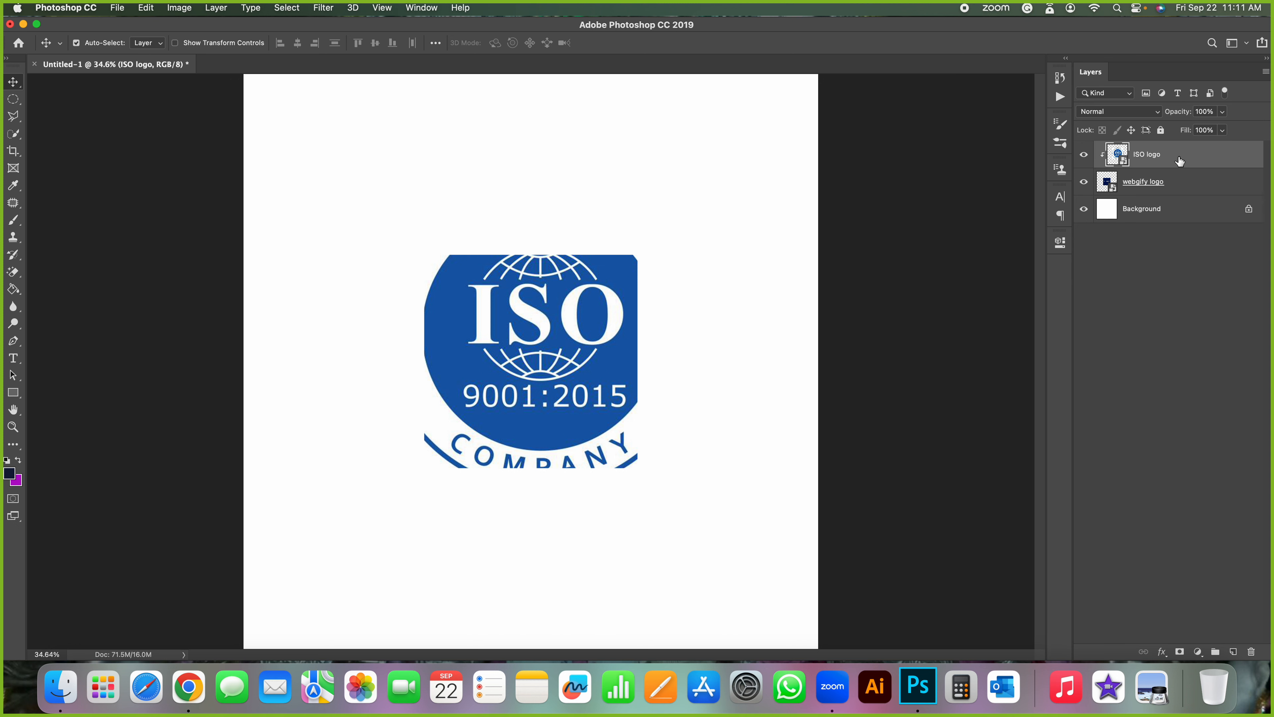
{"action": "key", "text": "super+t"}
{"action": "left_click_drag", "start_coordinate": [611, 247], "coordinate": [597, 448]}
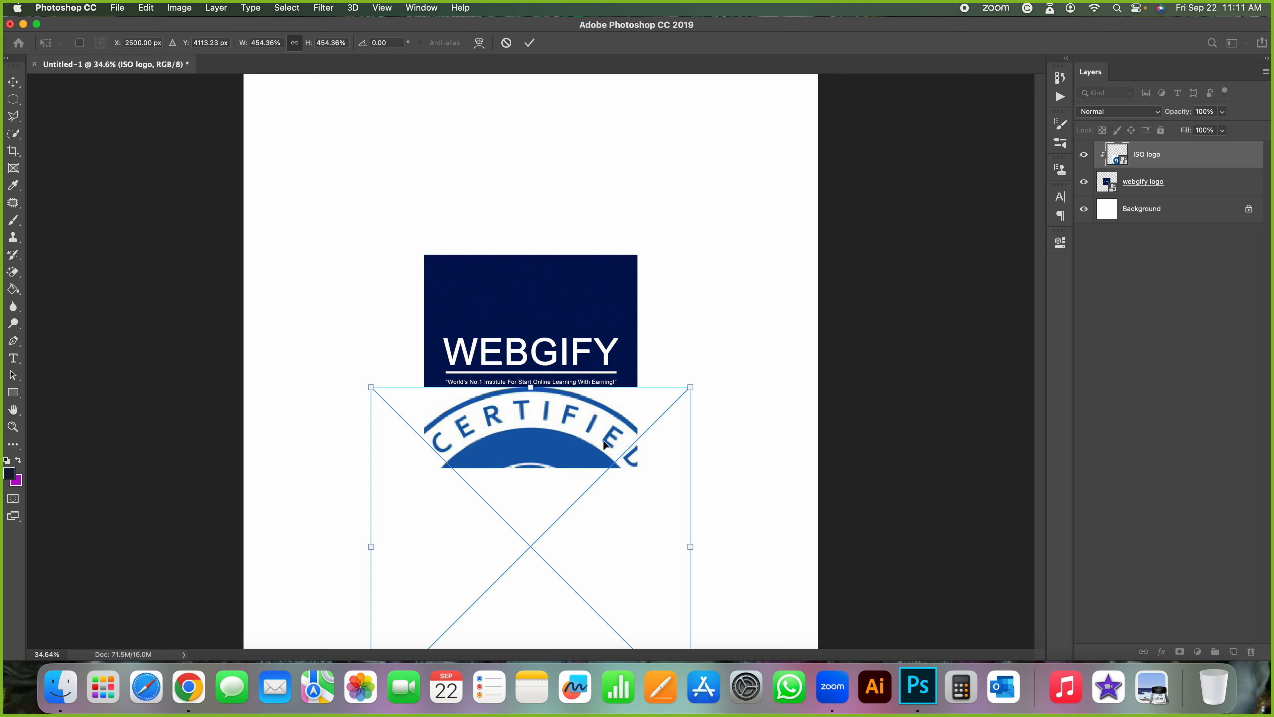
{"action": "left_click_drag", "start_coordinate": [687, 387], "coordinate": [636, 245]}
{"action": "key", "text": "Return"}
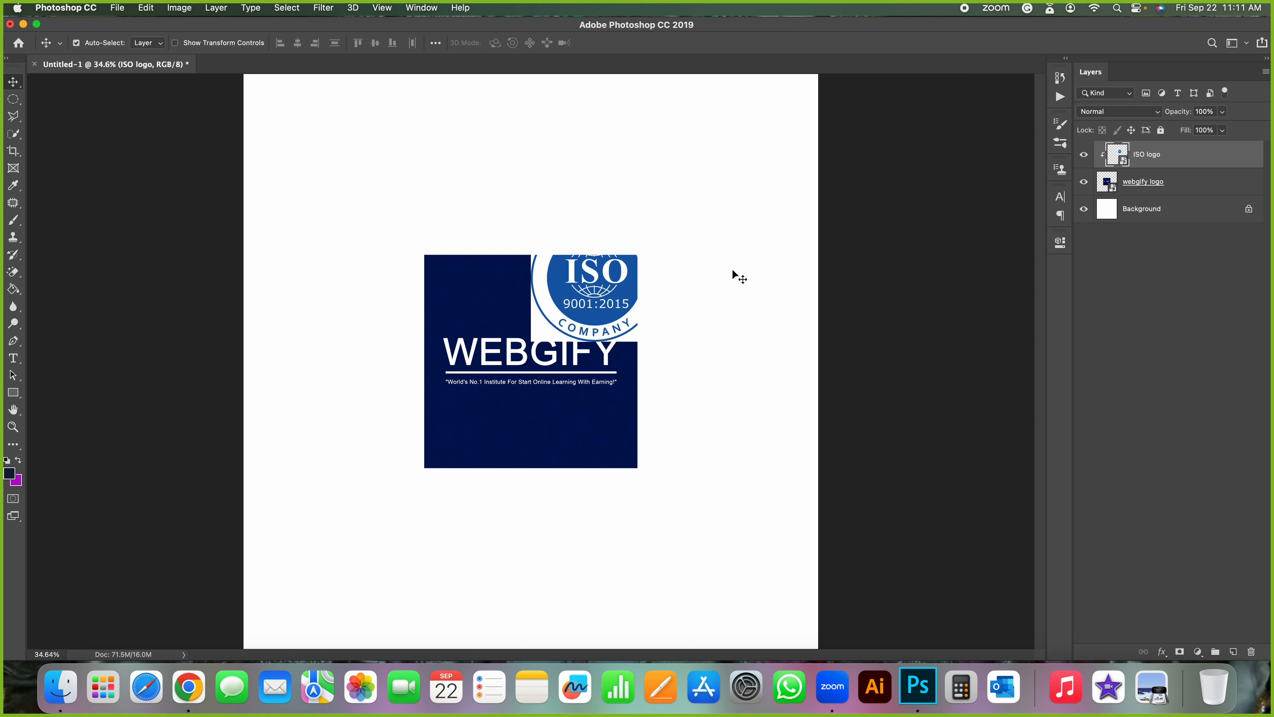
Toggle the webgify logo layer's visibility off and on to check how the clipped ISO logo depends on it.
{"action": "left_click", "coordinate": [1084, 185]}
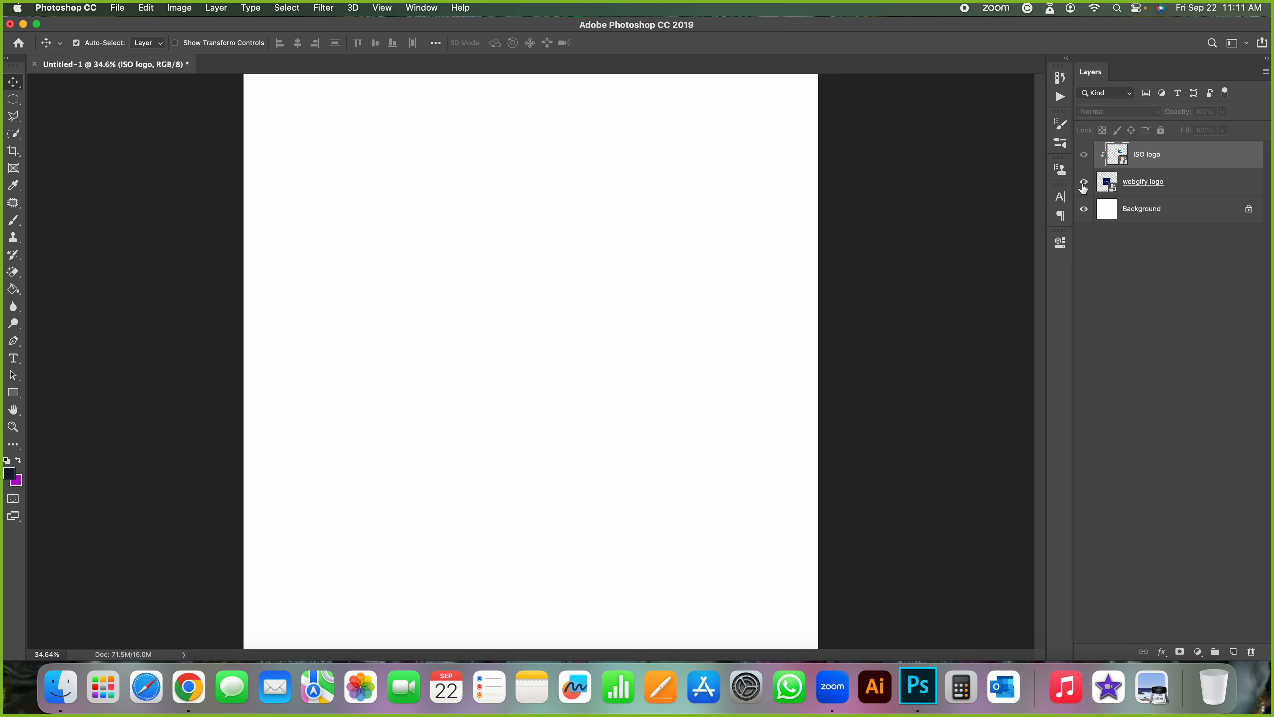
{"action": "left_click", "coordinate": [1084, 184]}
{"action": "left_click", "coordinate": [1087, 184]}
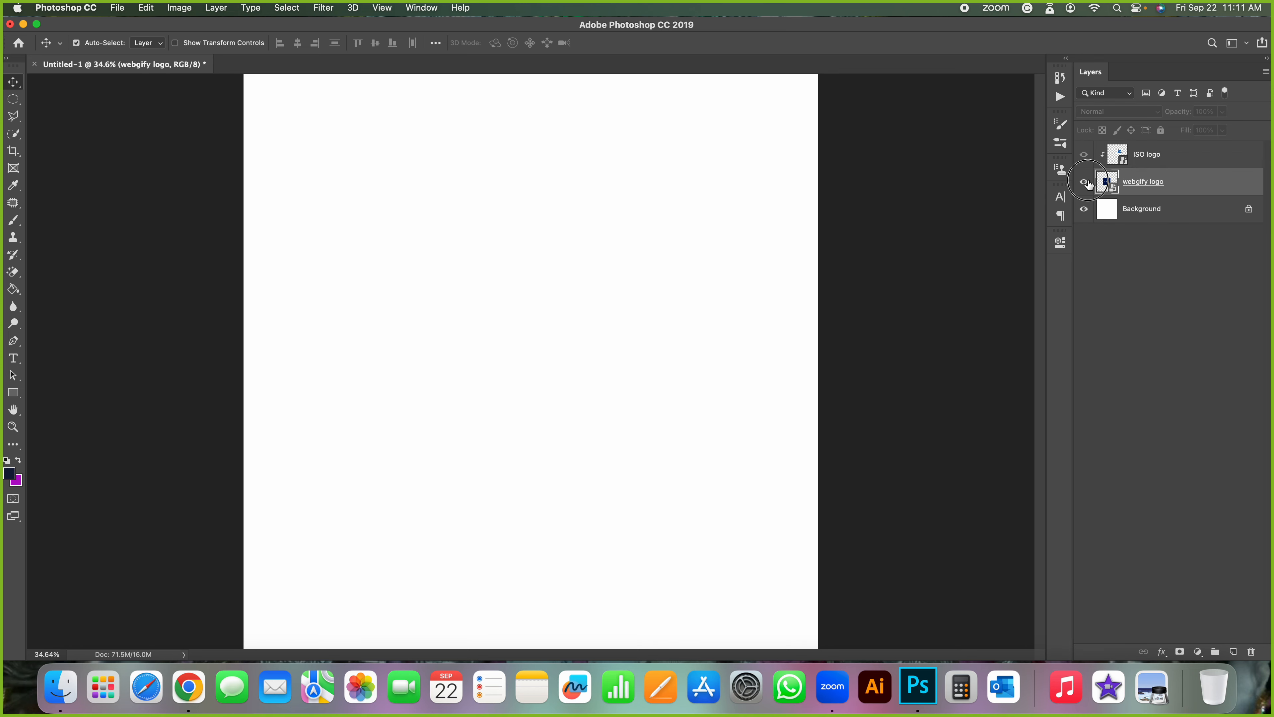
{"action": "left_click", "coordinate": [1084, 182]}
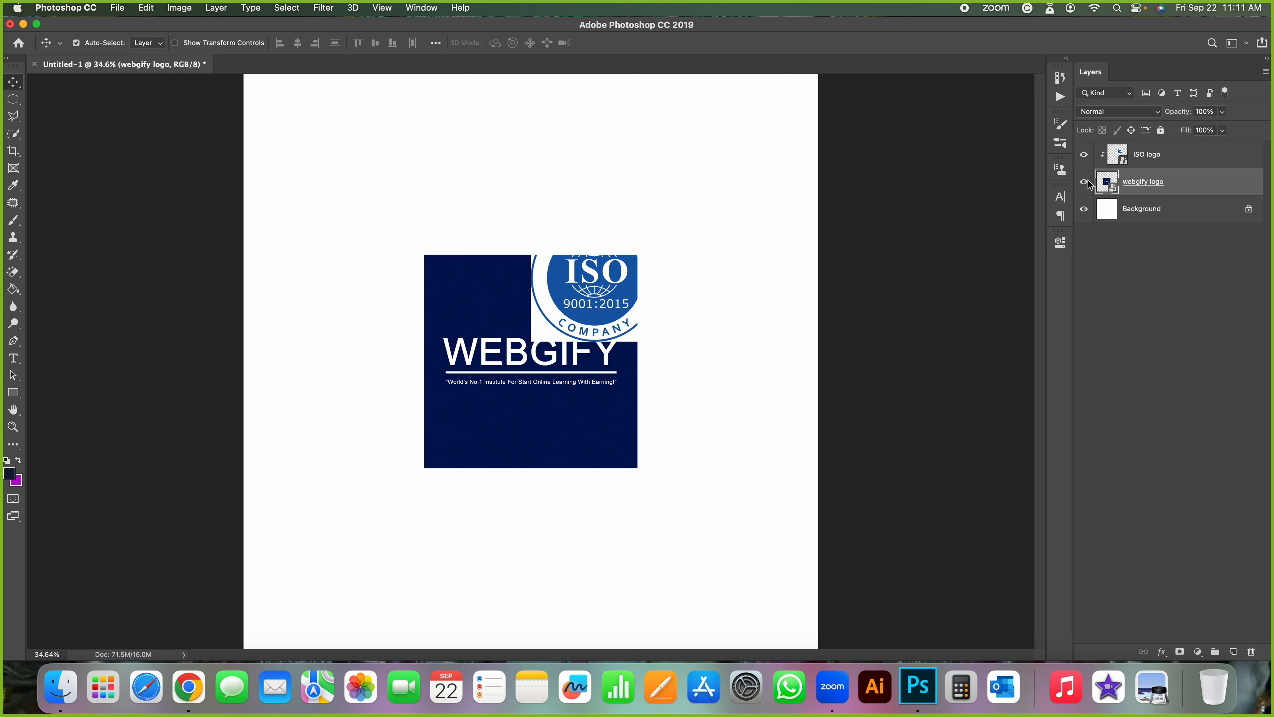
Move the clipped ISO logo slightly left and up so its right edge aligns with the logo square's edge.
{"action": "left_click", "coordinate": [1162, 153]}
{"action": "left_click_drag", "start_coordinate": [581, 328], "coordinate": [551, 321]}
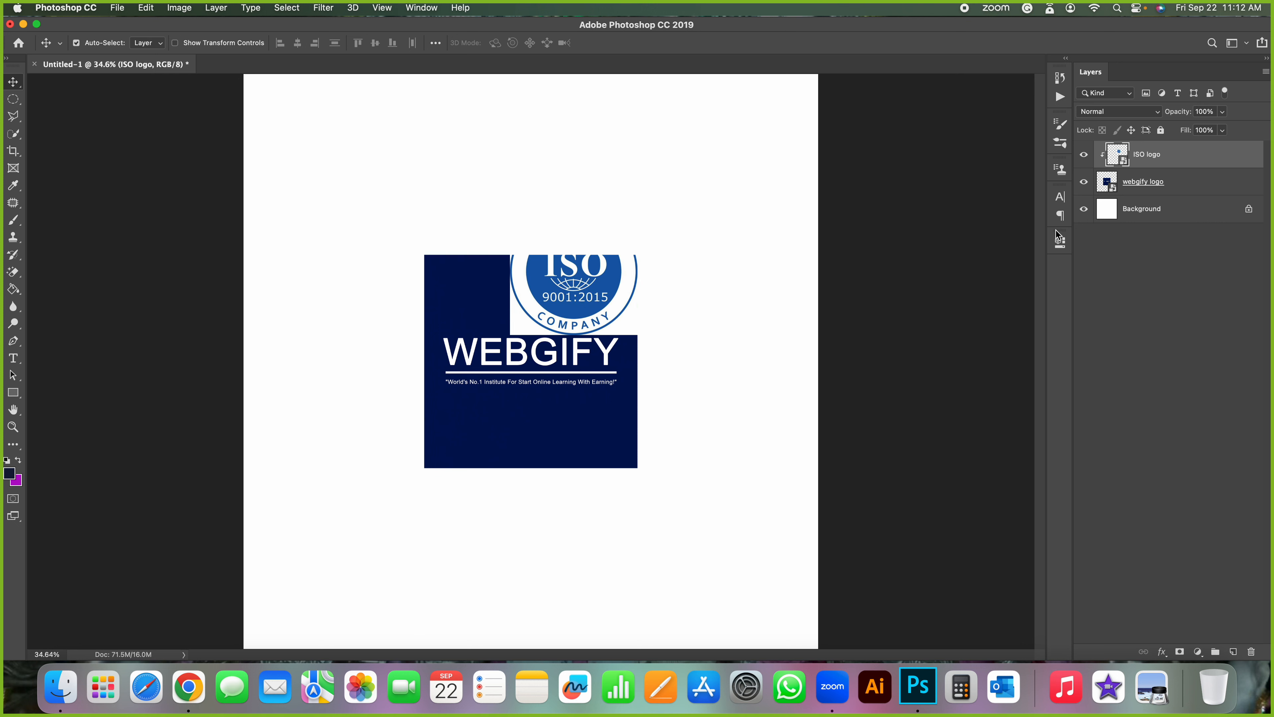
Move the webgify logo square away to the canvas's right edge and back to the middle, slightly above centre.
{"action": "left_click", "coordinate": [1151, 185]}
{"action": "left_click_drag", "start_coordinate": [582, 396], "coordinate": [785, 352]}
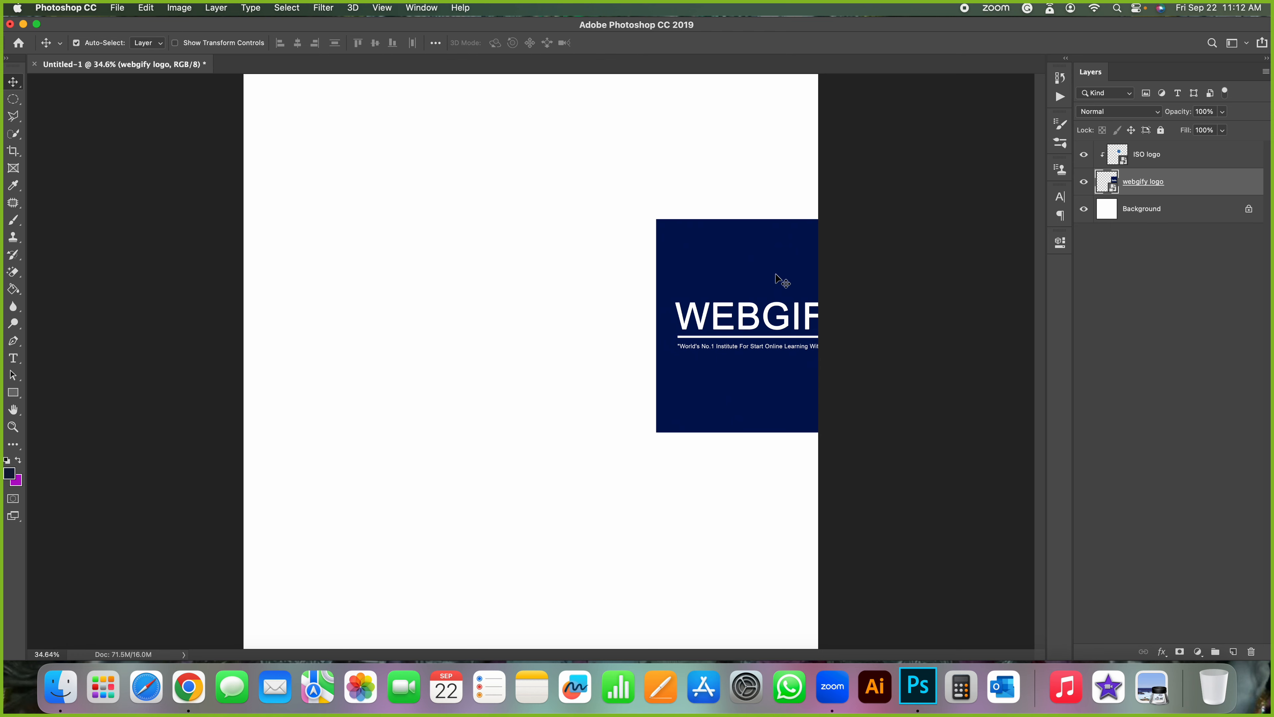
{"action": "left_click_drag", "start_coordinate": [736, 281], "coordinate": [505, 291]}
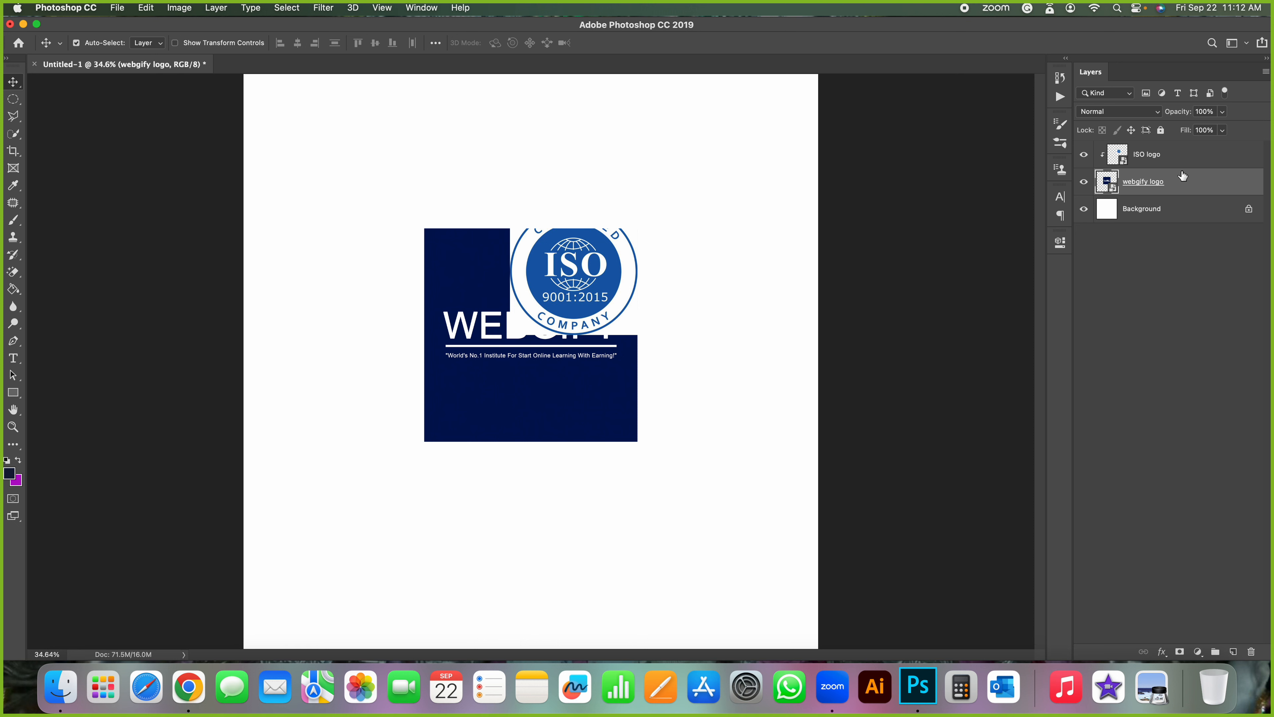
Move the clipped ISO logo down and left until it lies fully inside the webgify logo square.
{"action": "left_click", "coordinate": [1173, 158]}
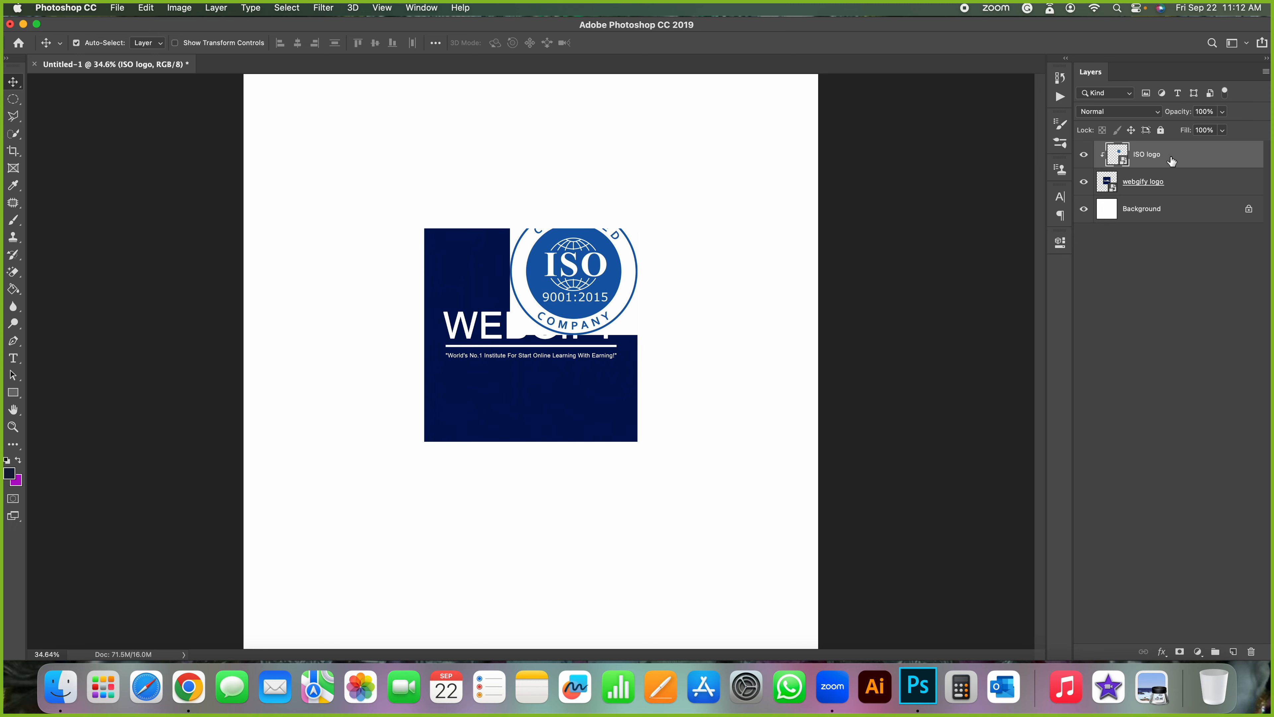
{"action": "left_click_drag", "start_coordinate": [617, 266], "coordinate": [620, 306]}
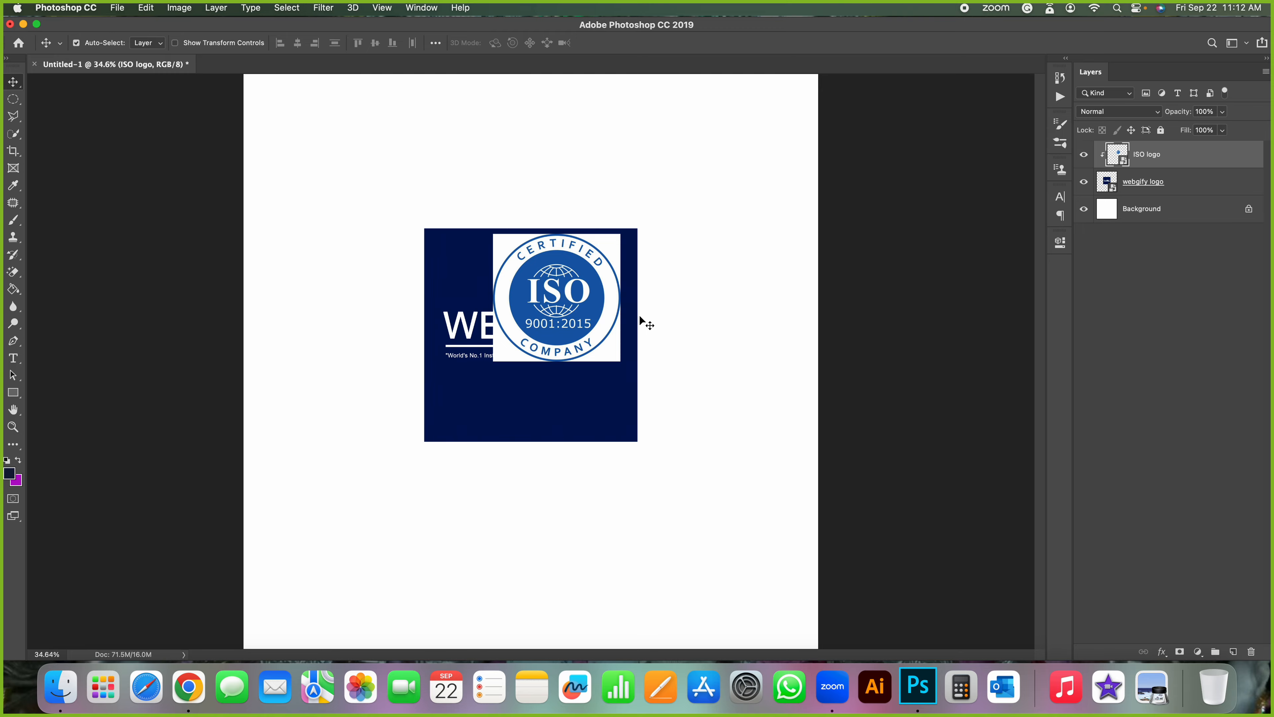
Place the photo DSC_2854.JPG from Finder into the Photoshop document at its fitted size.
{"action": "key", "text": "super+Tab"}
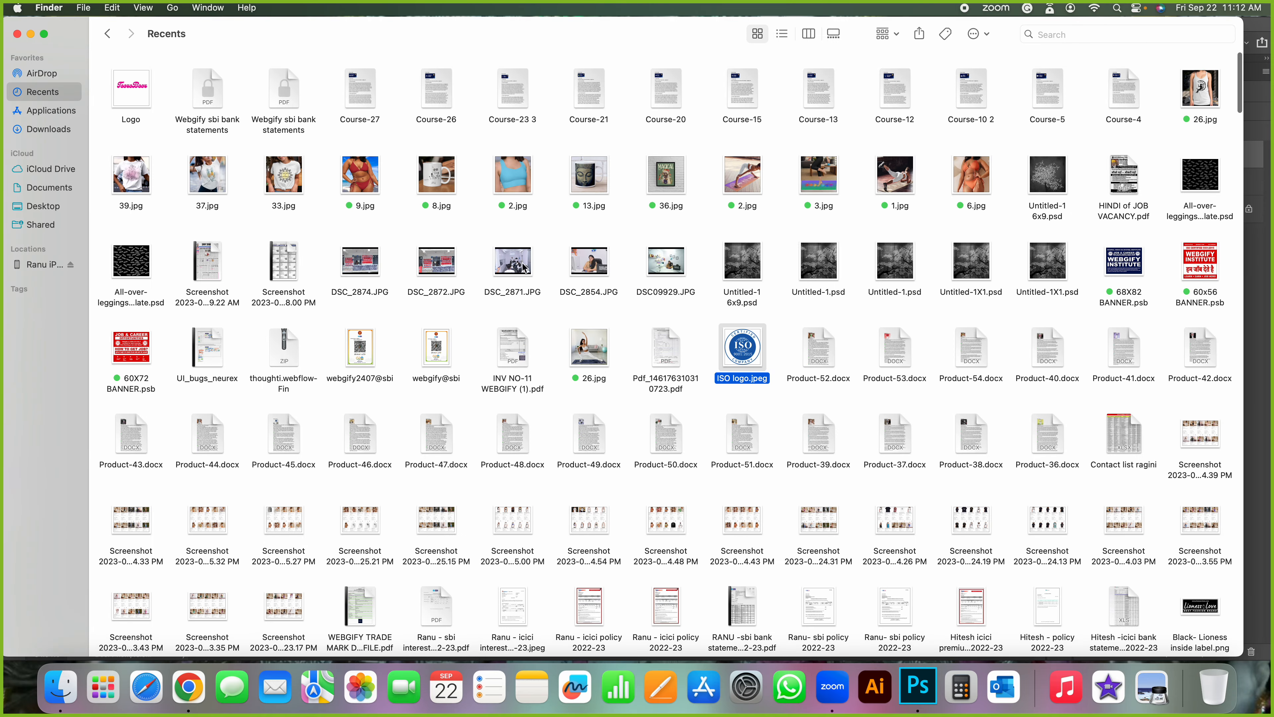
{"action": "left_click_drag", "start_coordinate": [592, 256], "coordinate": [447, 349]}
{"action": "key", "text": "super+Tab"}
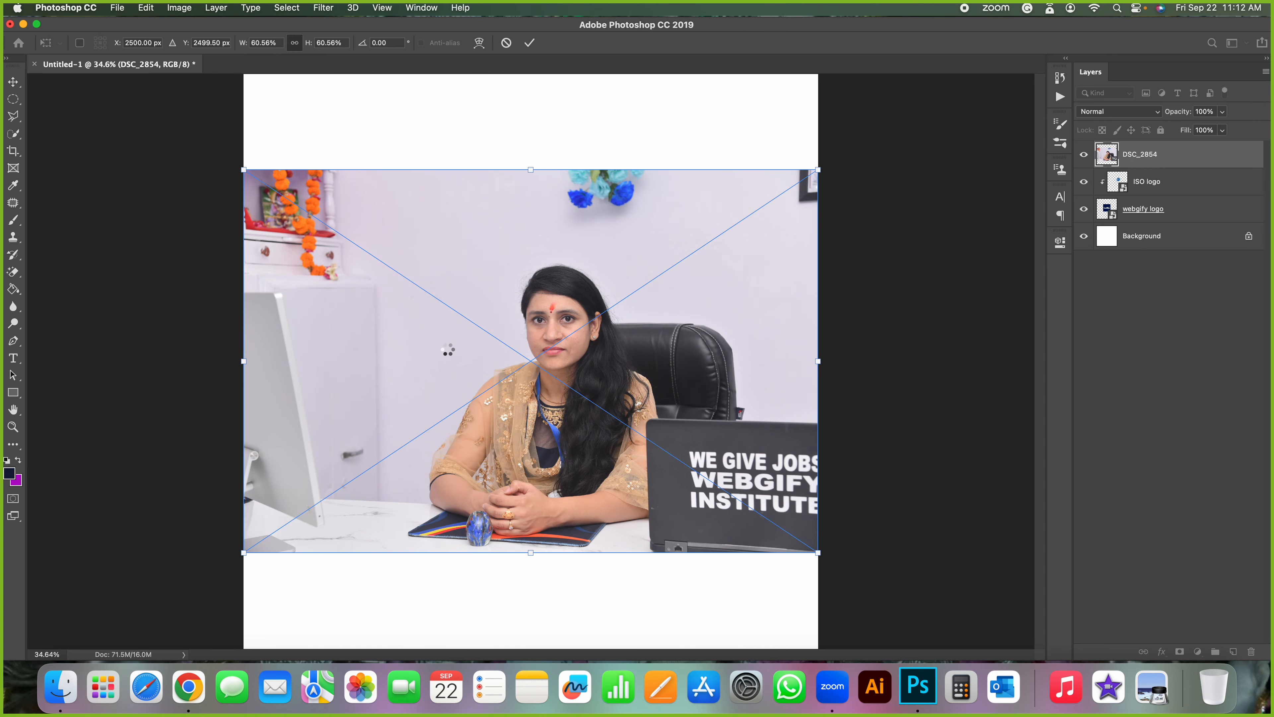
{"action": "key", "text": "Return"}
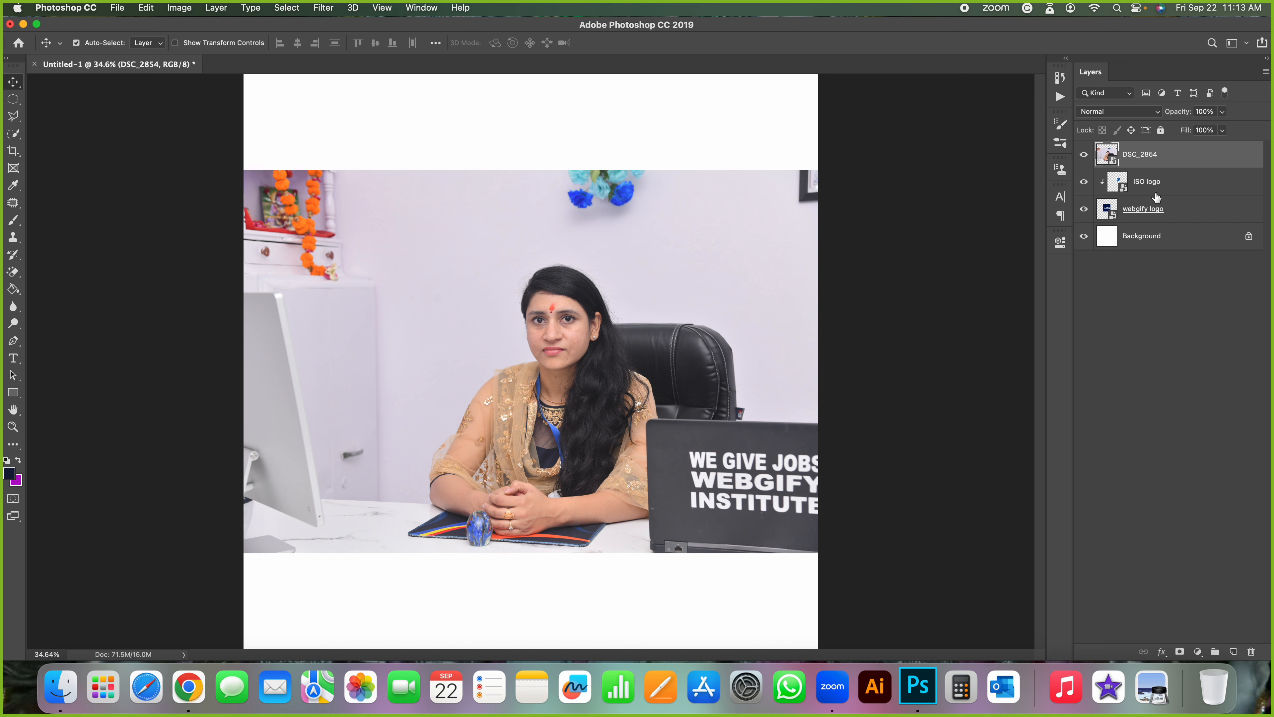
Move the webgify logo layer to the top of the layer stack, above DSC_2854.
{"action": "left_click", "coordinate": [1135, 219]}
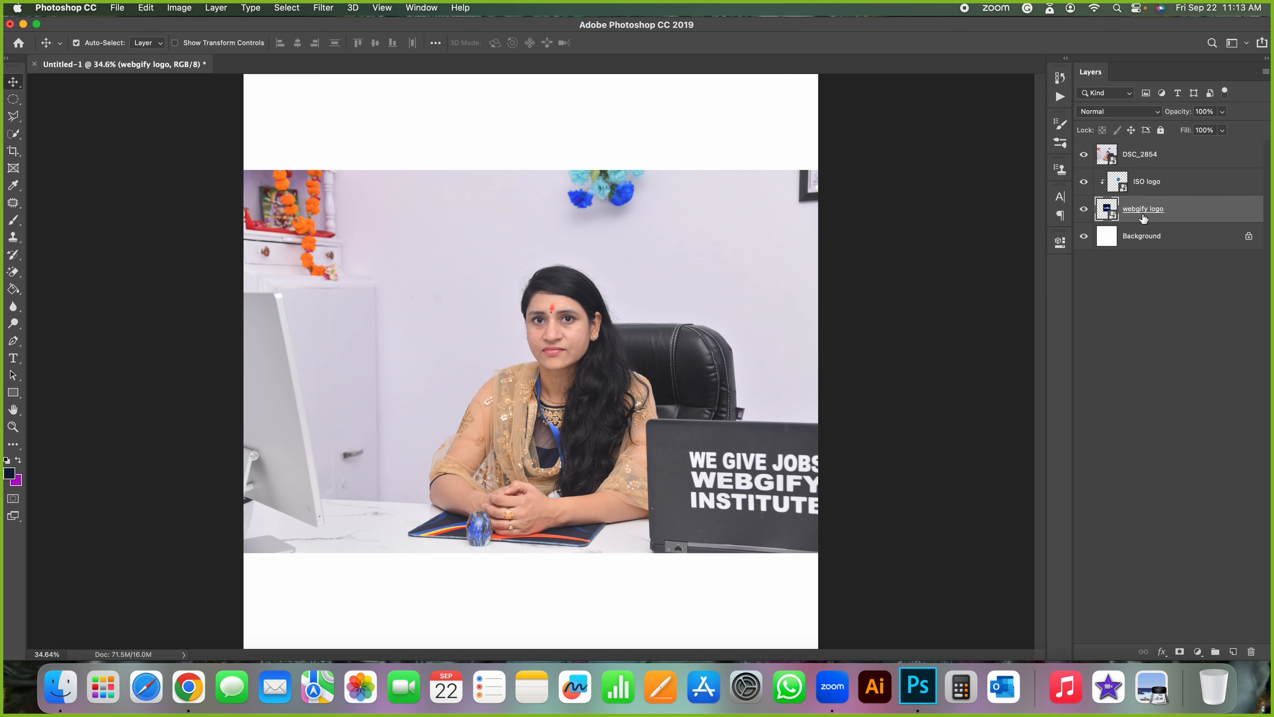
{"action": "left_click_drag", "start_coordinate": [1143, 218], "coordinate": [1144, 153]}
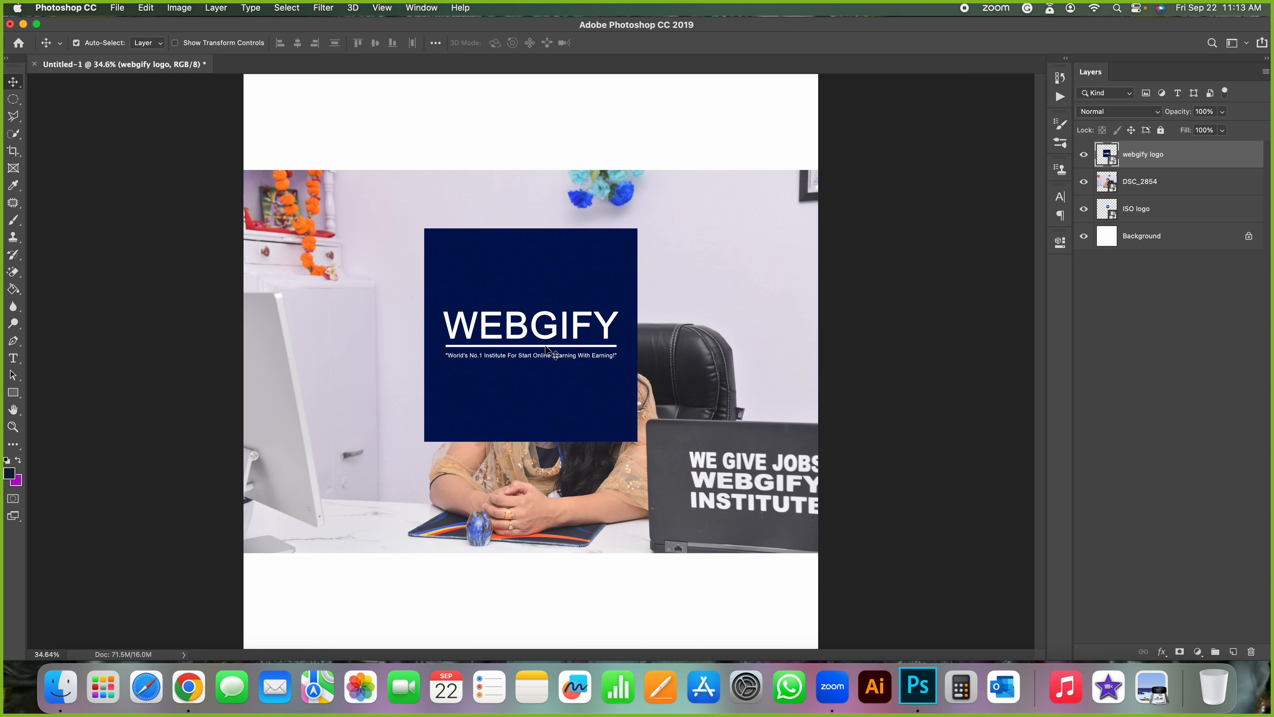
Move the webgify logo to the canvas's upper-right edge, partly over the photo, and clip it to the DSC_2854 layer.
{"action": "left_click_drag", "start_coordinate": [555, 321], "coordinate": [696, 198]}
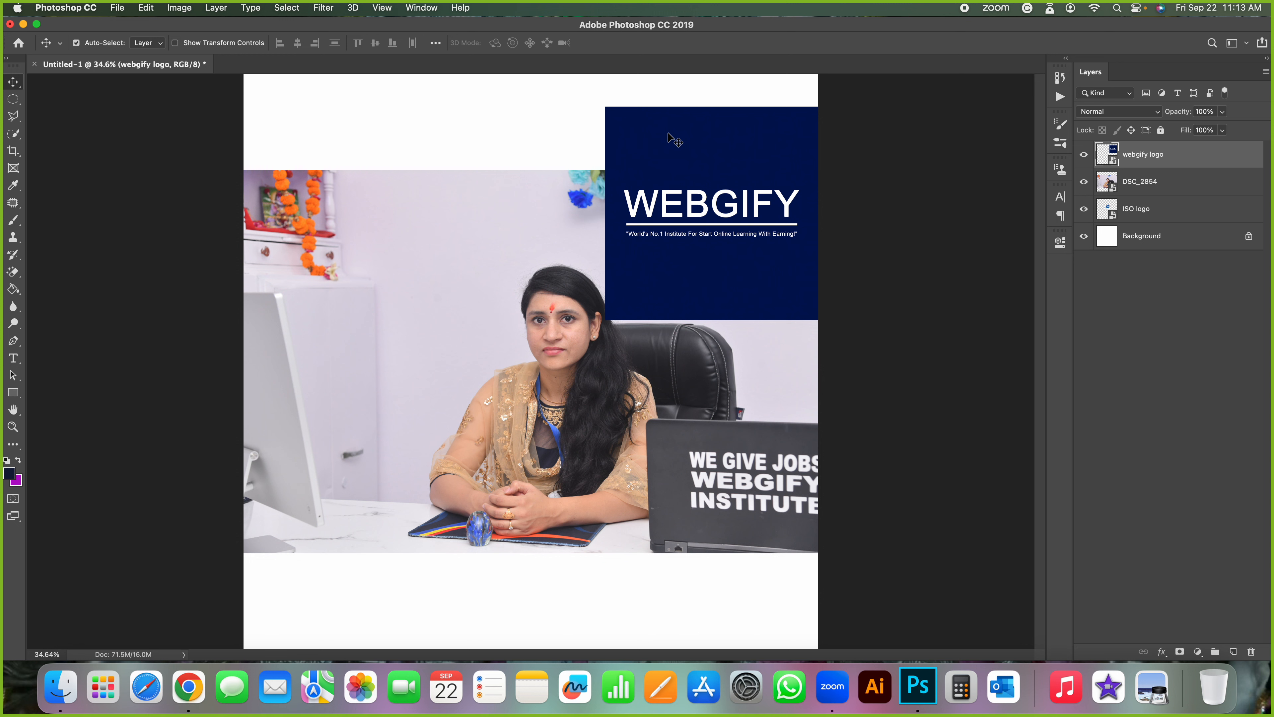
{"action": "right_click", "coordinate": [1187, 158]}
{"action": "left_click", "coordinate": [1067, 485]}
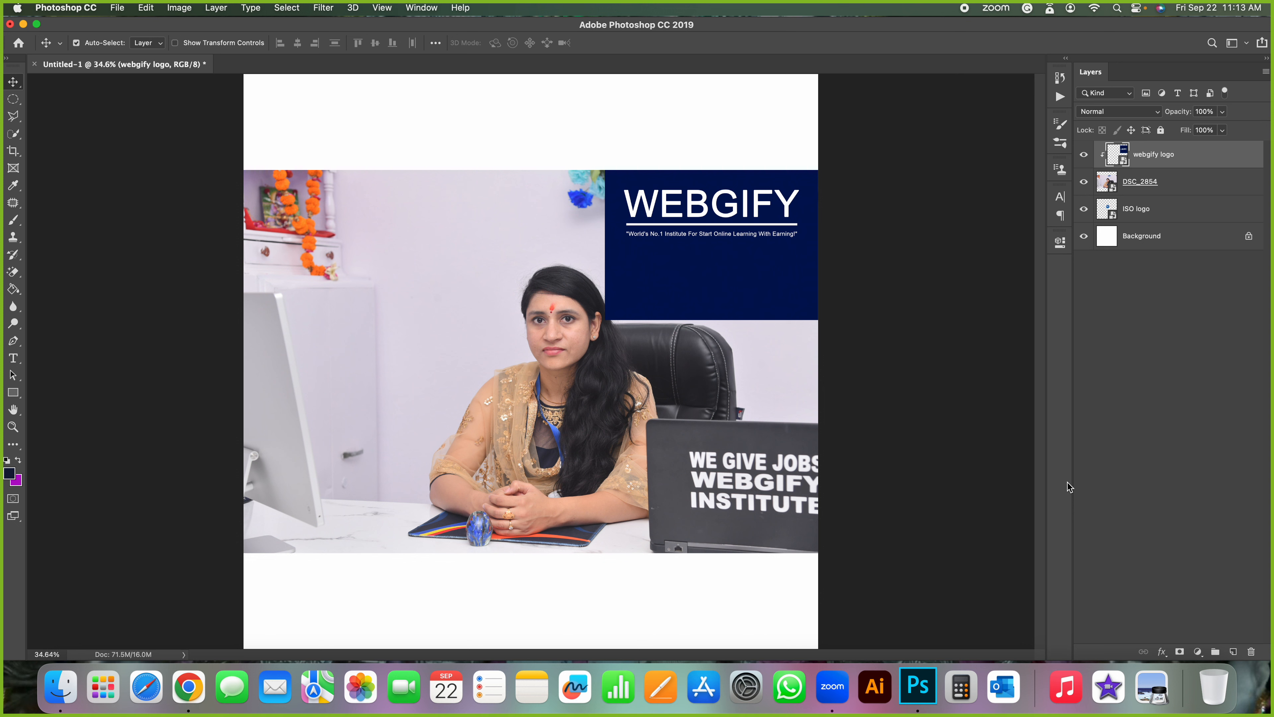
Delete the clipped webgify logo layer, followed by the remaining image layers above the Background.
{"action": "key", "text": "Delete"}
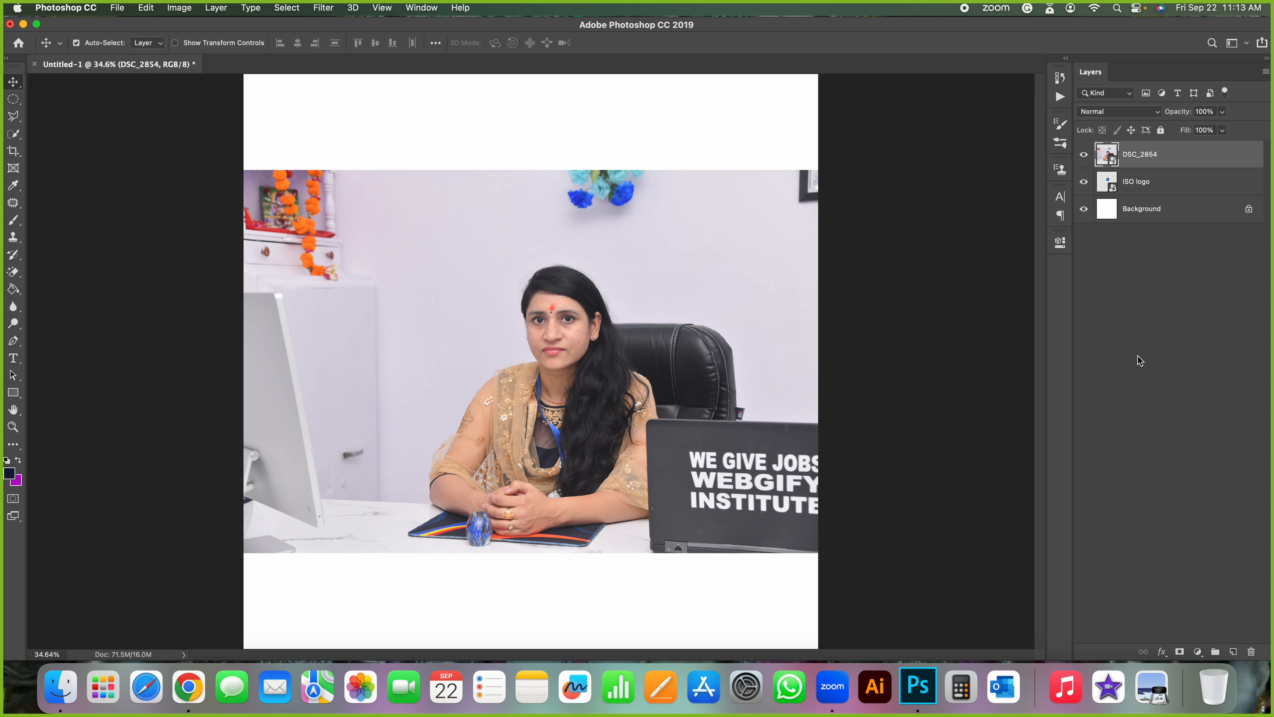
{"action": "left_click", "coordinate": [1152, 177]}
{"action": "key", "text": "Delete"}
Undo the deletions and all the clipping mask work until only the unclipped 60x56 BANNER and Background layers remain.
{"action": "key", "text": "super+z"}
{"action": "key", "text": "super+z"}
{"action": "key", "text": "super+z"}
{"action": "key", "text": "super+z"}
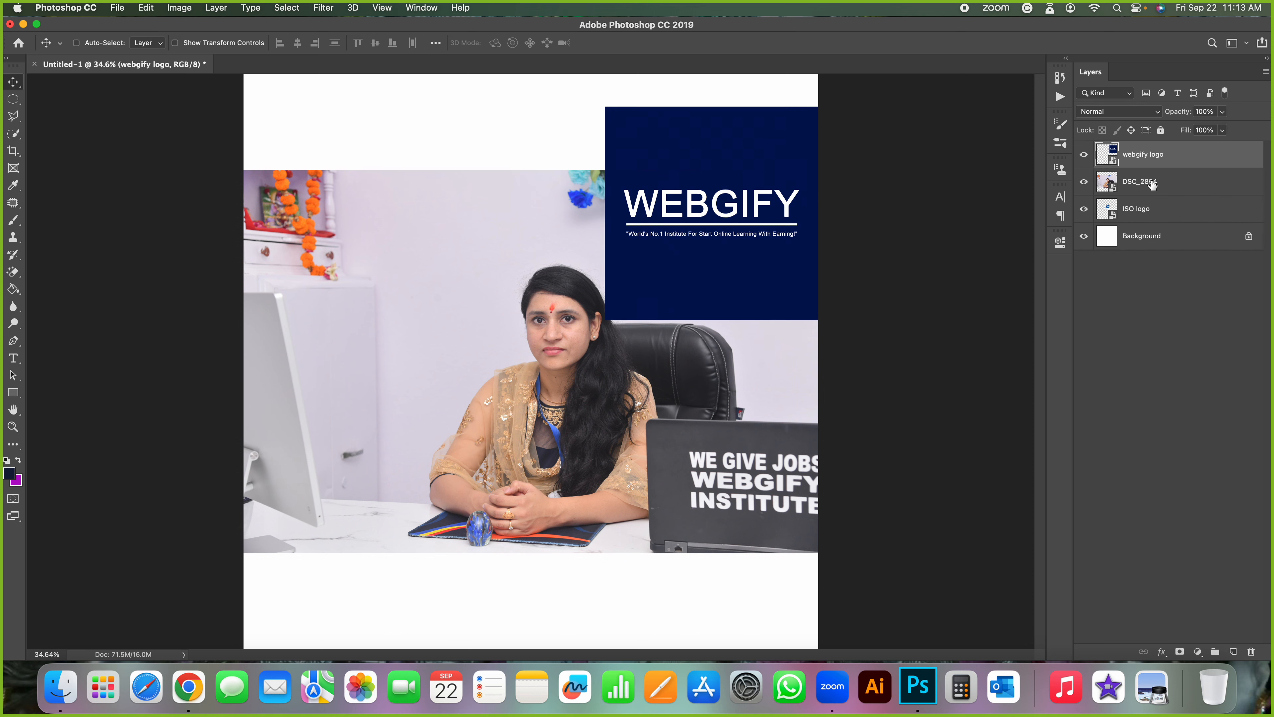
{"action": "key", "text": "super+z"}
{"action": "key", "text": "super+z"}
{"action": "key", "text": "super+z"}
{"action": "key", "text": "super+z"}
{"action": "key", "text": "super+z"}
{"action": "key", "text": "super+z"}
{"action": "key", "text": "super+z"}
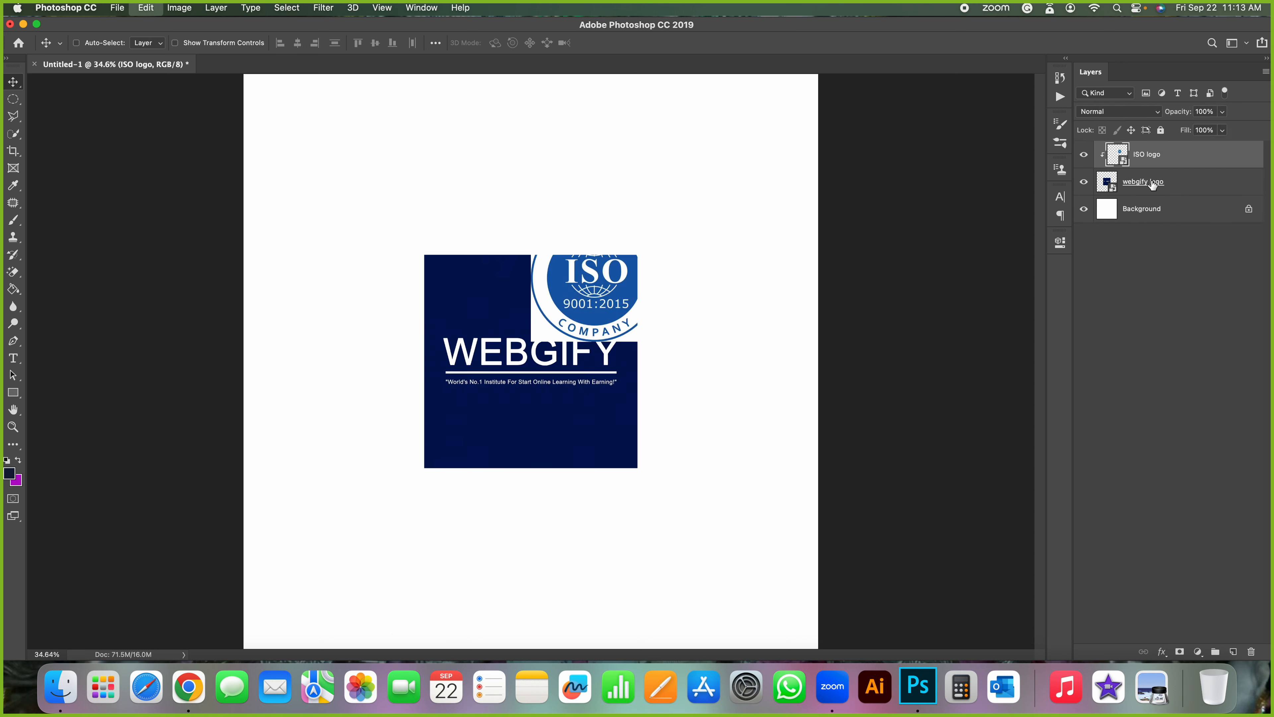
{"action": "key", "text": "super+z"}
{"action": "key", "text": "super+z"}
{"action": "key", "text": "super+z"}
{"action": "key", "text": "super+z"}
{"action": "key", "text": "super+z"}
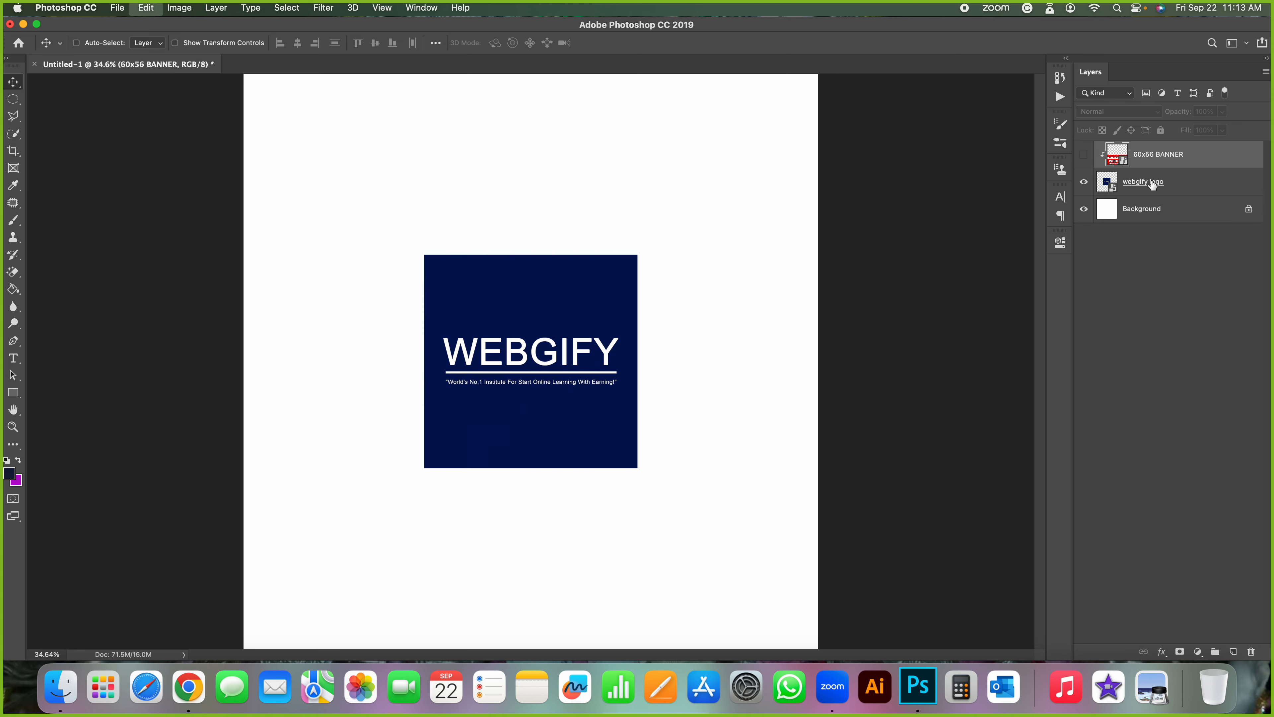
{"action": "key", "text": "super+z"}
{"action": "key", "text": "super+z"}
{"action": "key", "text": "super+z"}
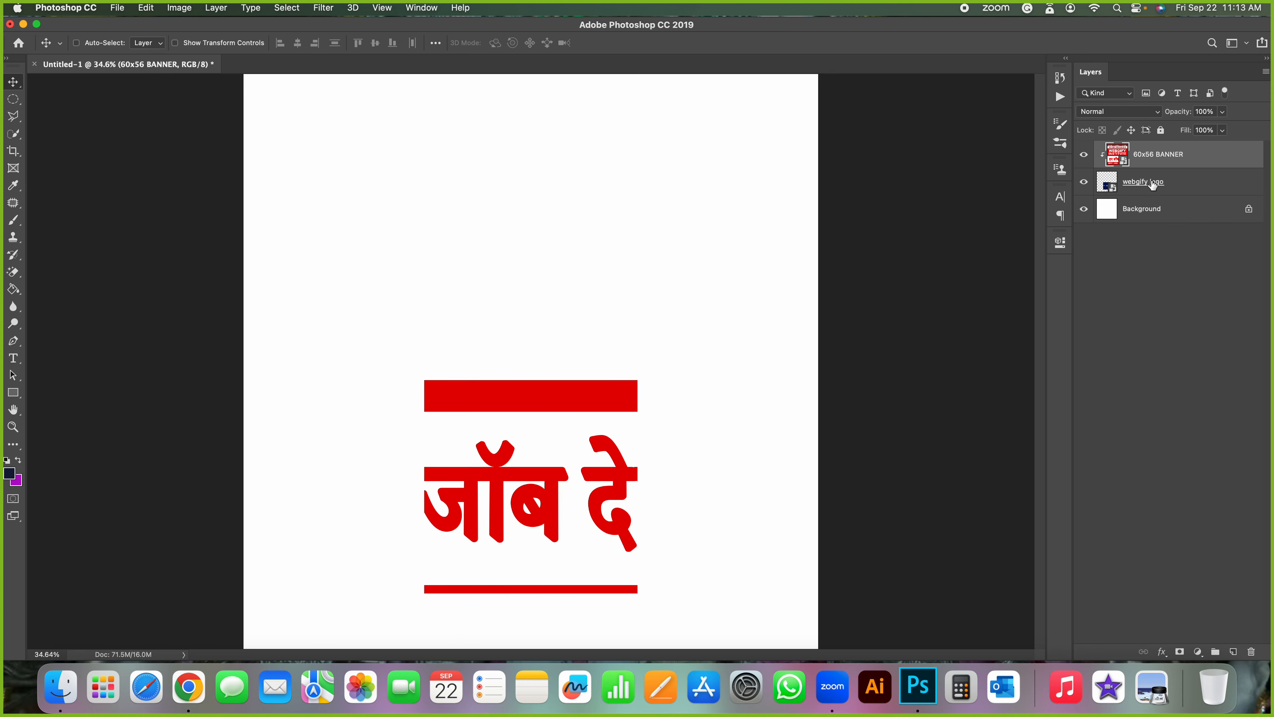
{"action": "key", "text": "super+z"}
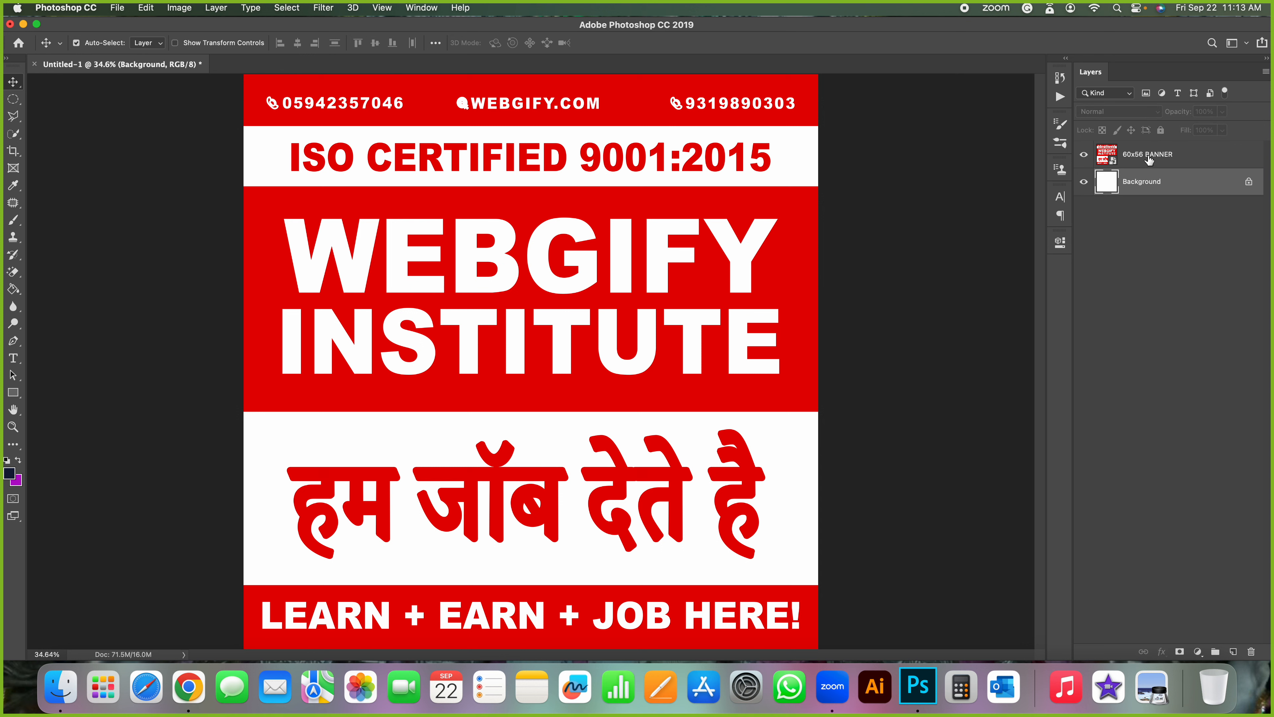
Examine the Merge Down, Merge Visible, Flatten Image and colour label commands available for the 60x56 BANNER layer.
{"action": "right_click", "coordinate": [1149, 159]}
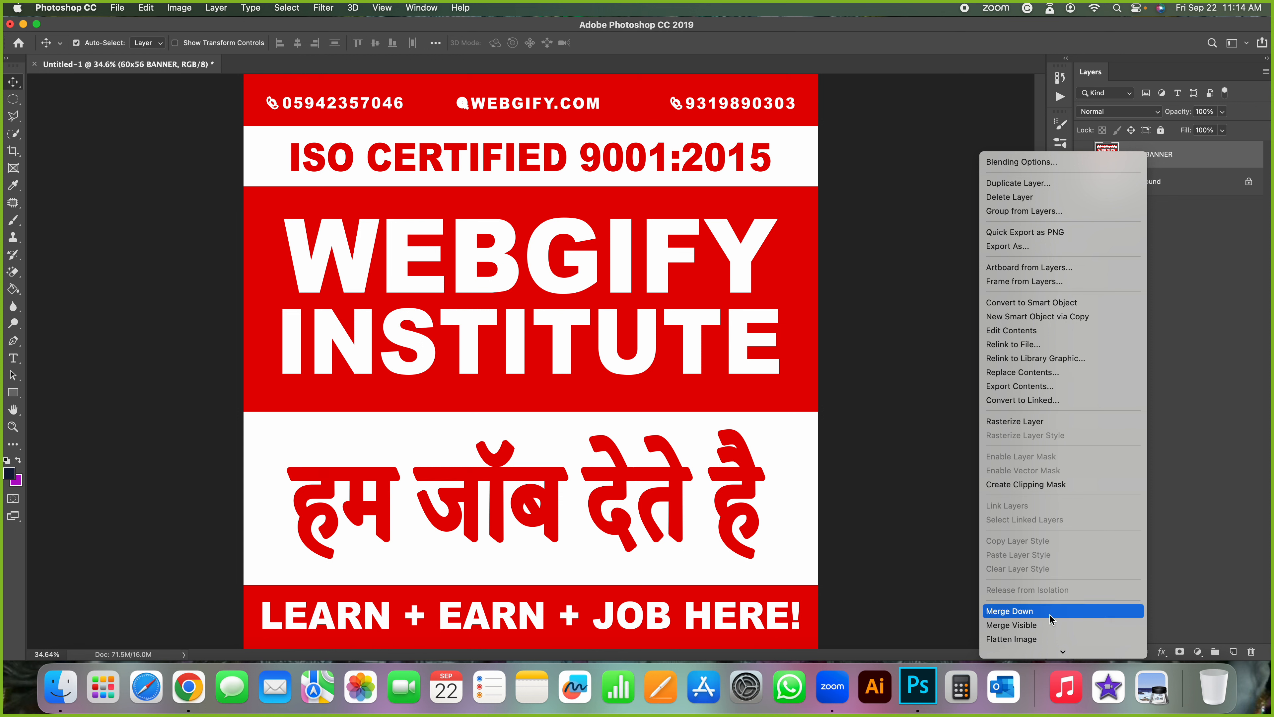
{"action": "scroll", "coordinate": [1036, 635], "scroll_direction": "down", "scroll_amount": 2}
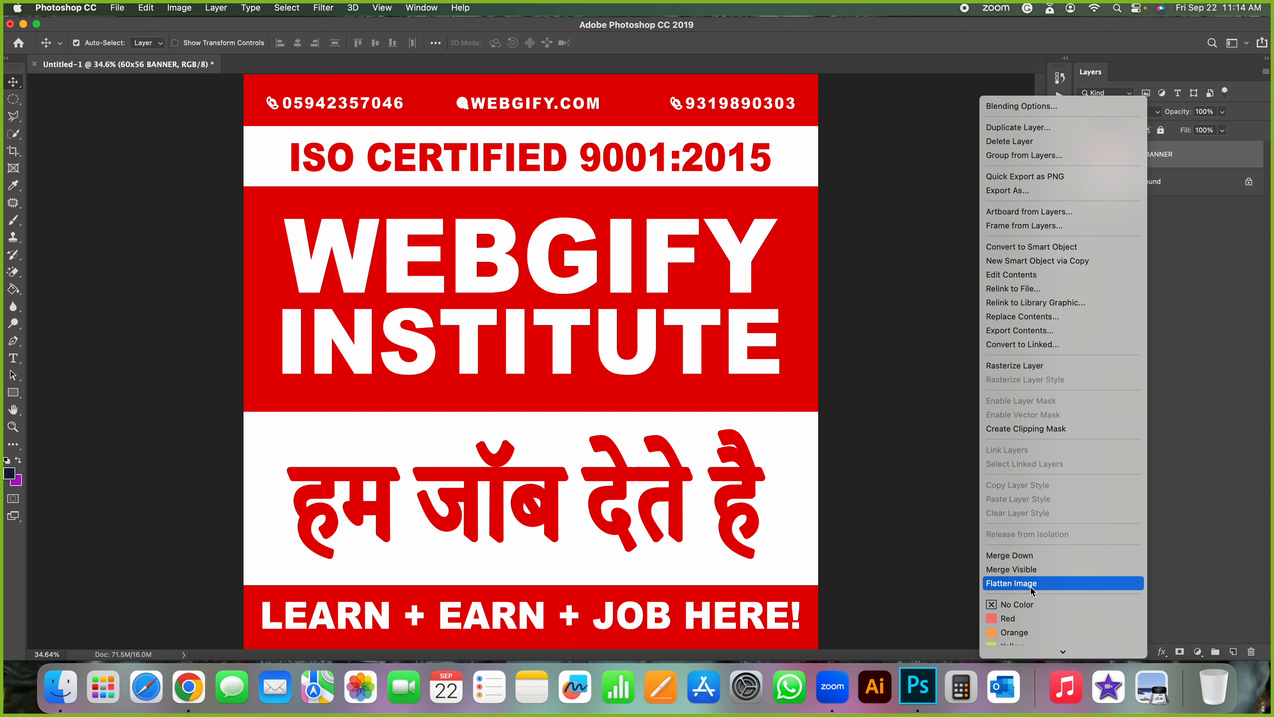
{"action": "scroll", "coordinate": [1025, 622], "scroll_direction": "down", "scroll_amount": 3}
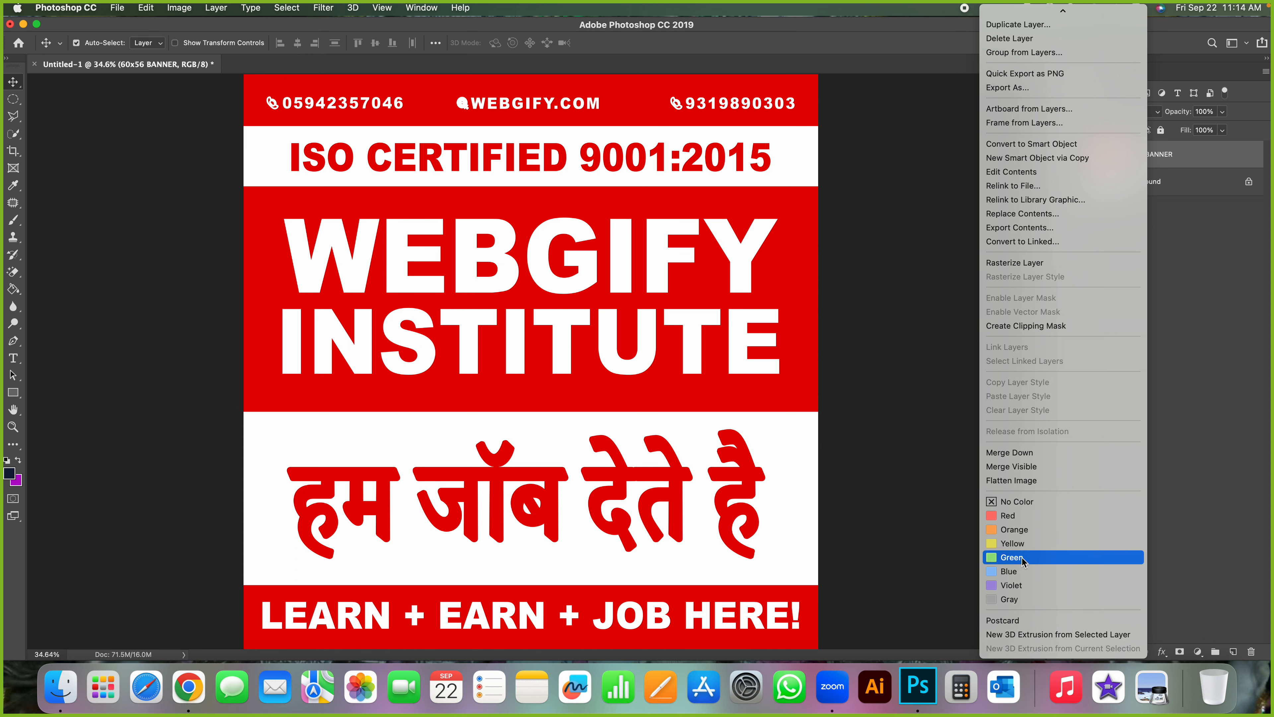
{"action": "left_click", "coordinate": [1024, 456]}
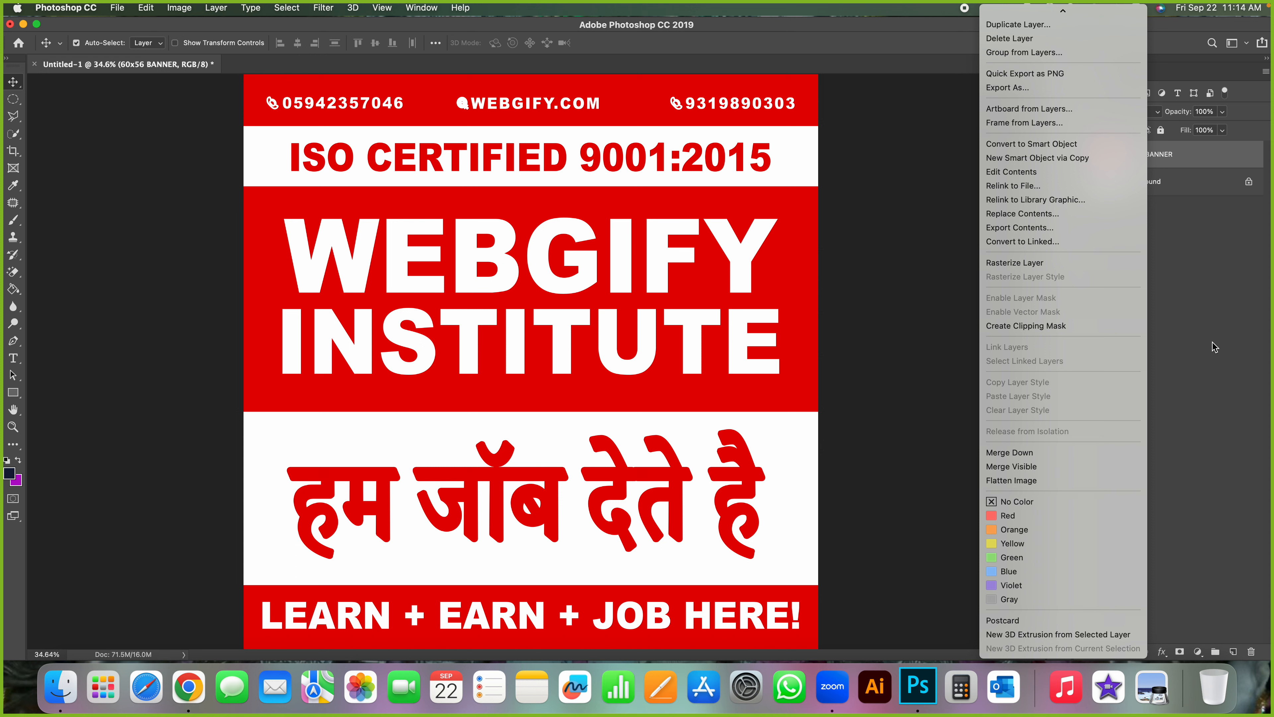
{"action": "left_click", "coordinate": [1187, 185]}
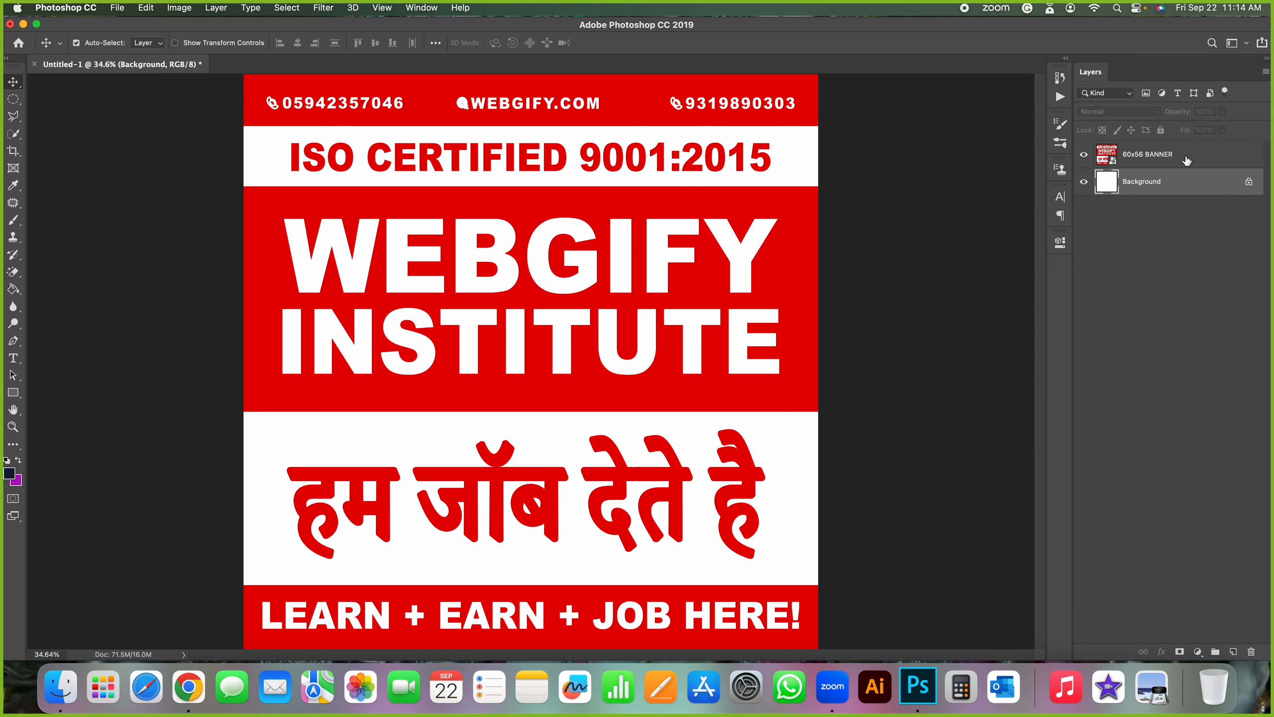
{"action": "left_click", "coordinate": [1188, 153]}
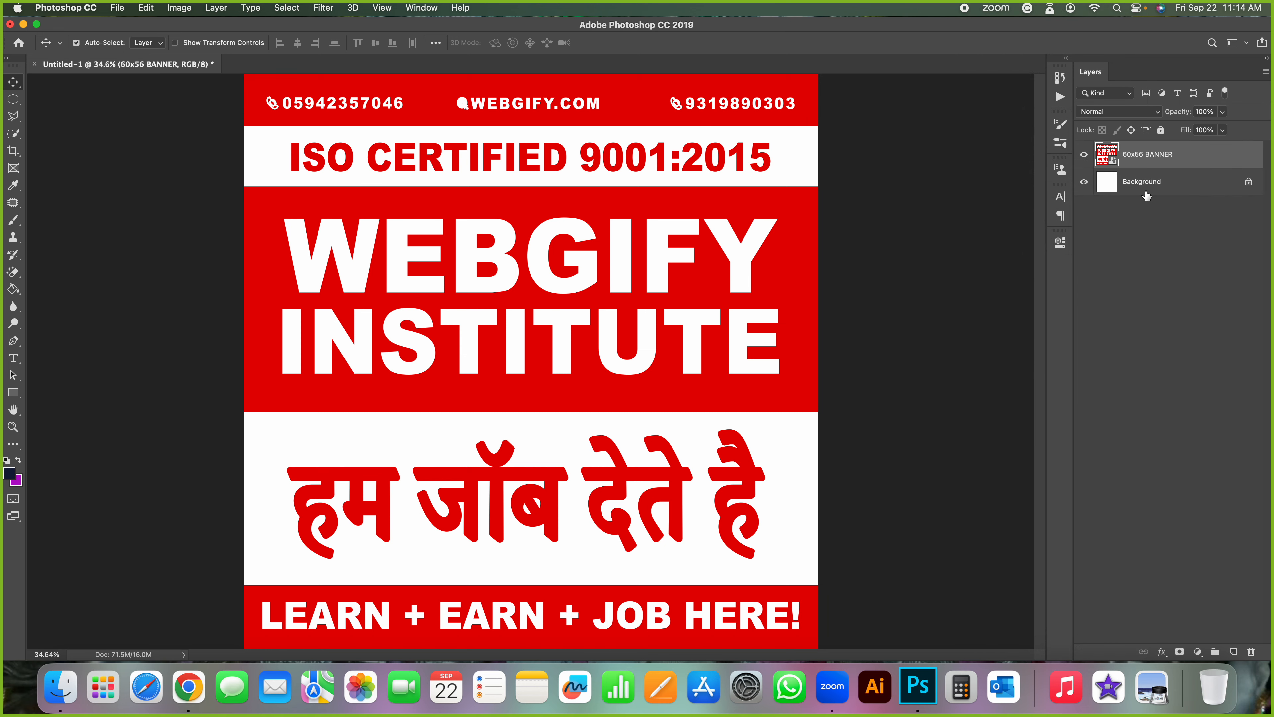
Place DSC_2871.JPG from Finder into the Photoshop document and scale it to about 14.24% in the banner's bottom-right corner.
{"action": "key", "text": "super+Tab"}
{"action": "left_click_drag", "start_coordinate": [515, 265], "coordinate": [688, 401]}
{"action": "key", "text": "super+Tab"}
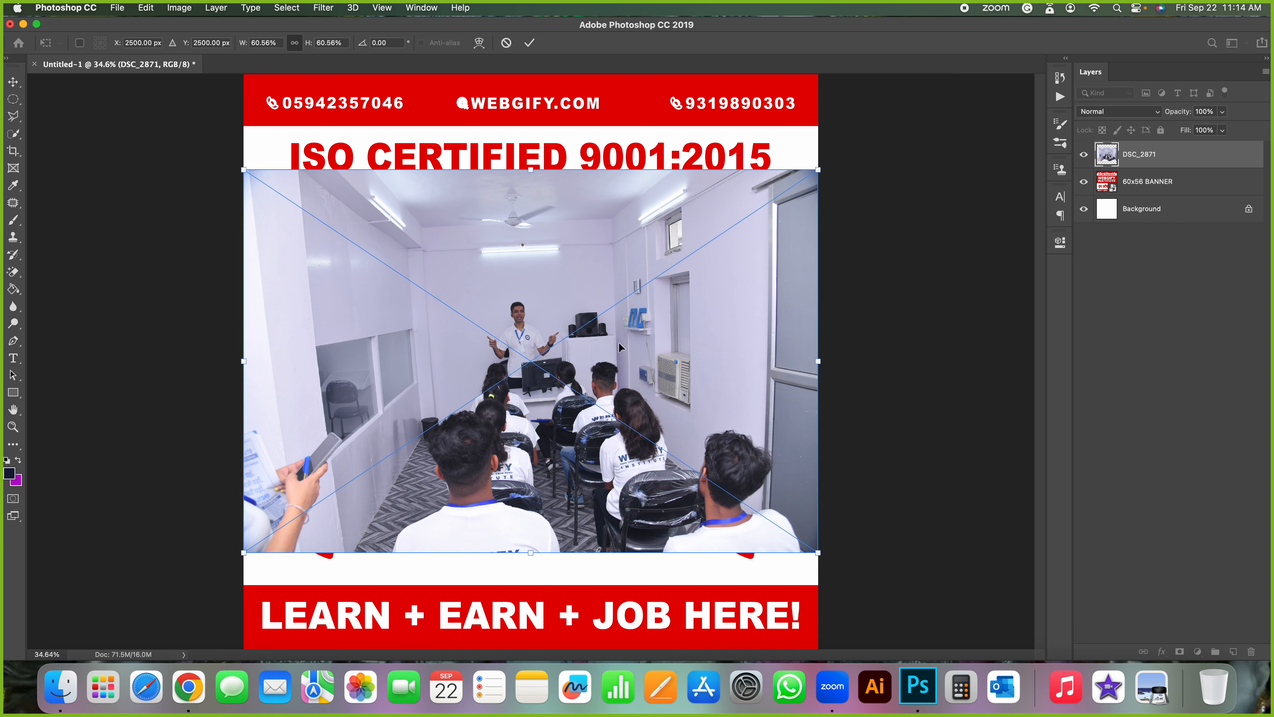
{"action": "left_click_drag", "start_coordinate": [818, 169], "coordinate": [794, 572]}
{"action": "left_click_drag", "start_coordinate": [661, 544], "coordinate": [682, 559]}
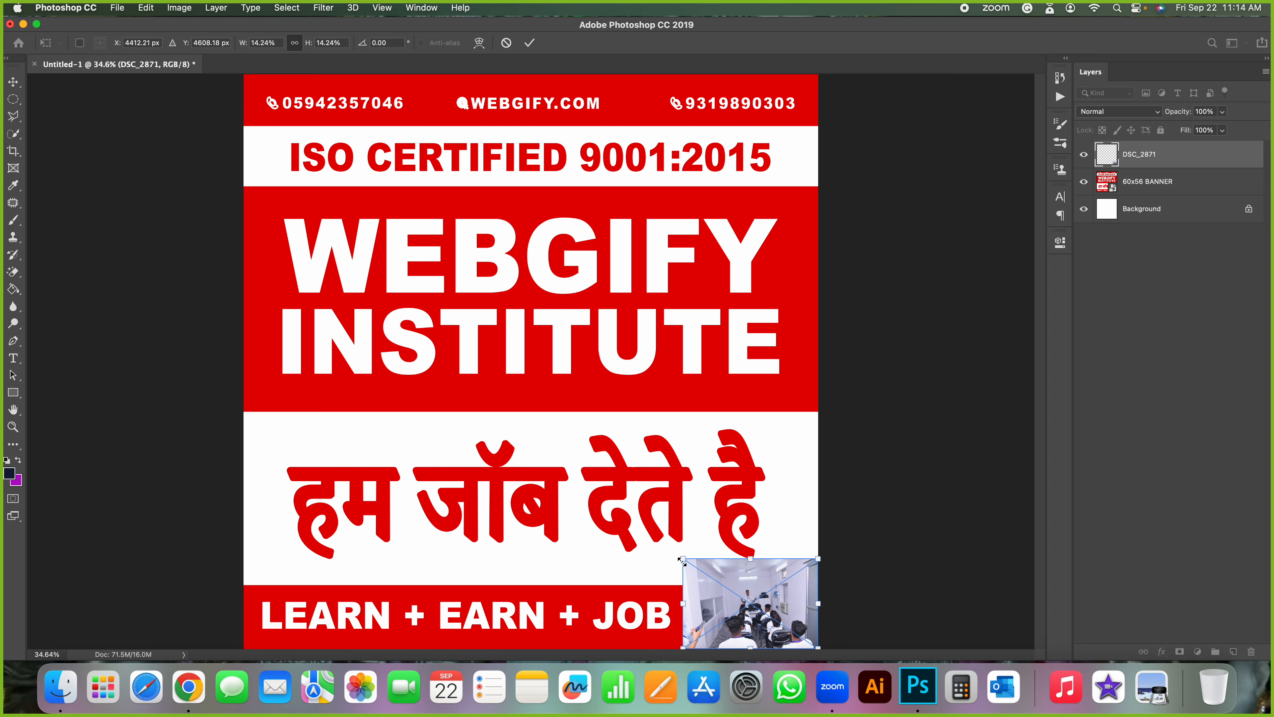
Place DSC09929.JPG from Finder, scaled to about 23.1%, on the banner's bottom edge directly left of the classroom photo.
{"action": "key", "text": "super+Tab"}
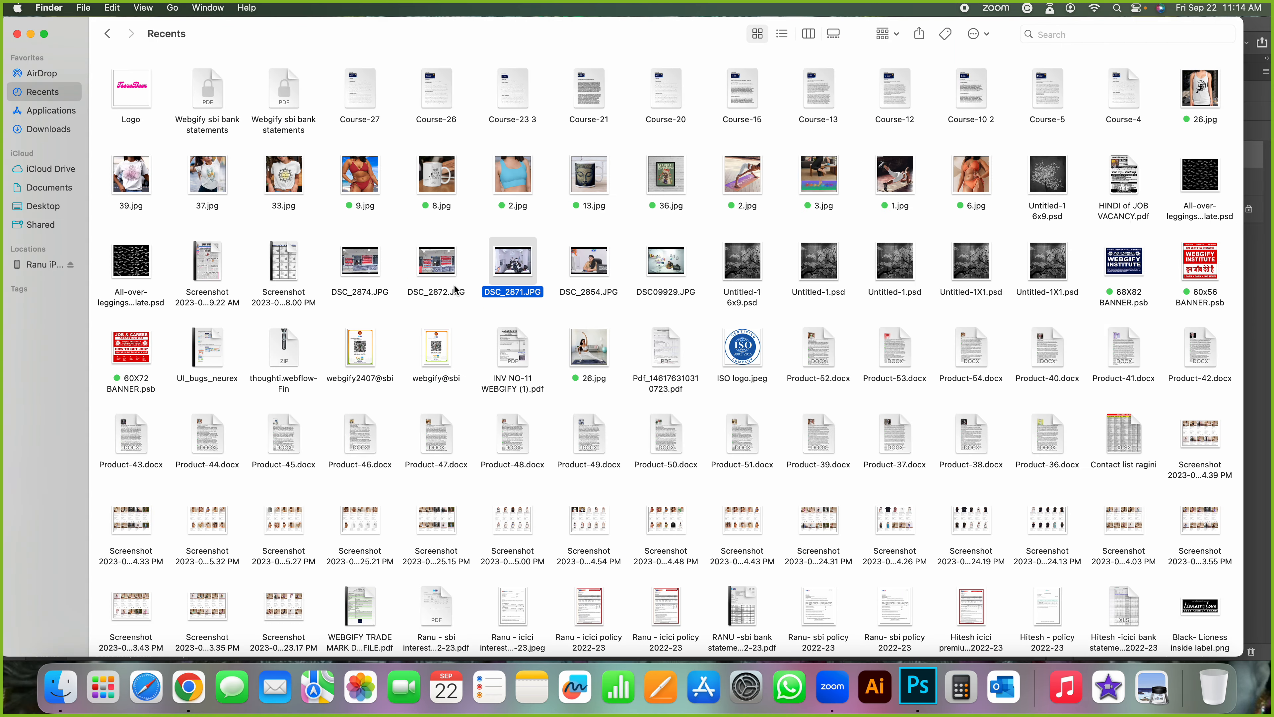
{"action": "left_click", "coordinate": [613, 260]}
{"action": "left_click_drag", "start_coordinate": [672, 274], "coordinate": [588, 461]}
{"action": "key", "text": "super+Tab"}
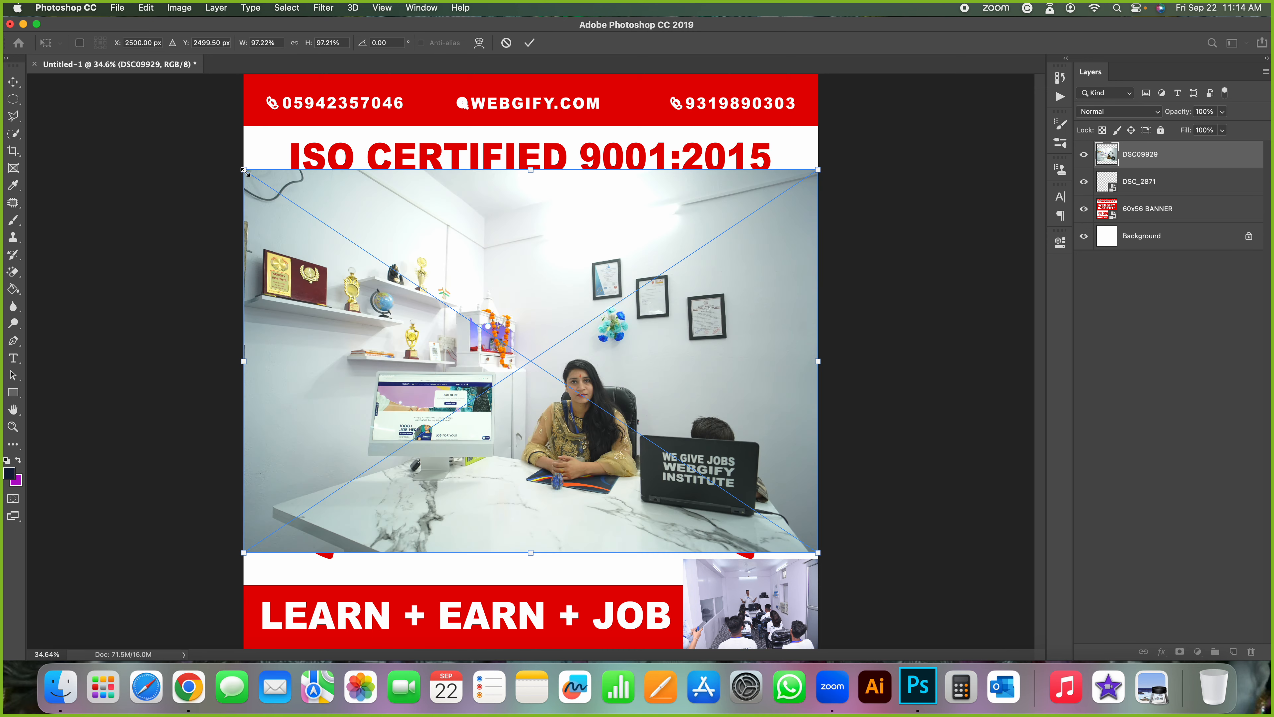
{"action": "left_click_drag", "start_coordinate": [245, 172], "coordinate": [594, 410]}
{"action": "left_click_drag", "start_coordinate": [773, 477], "coordinate": [640, 575]}
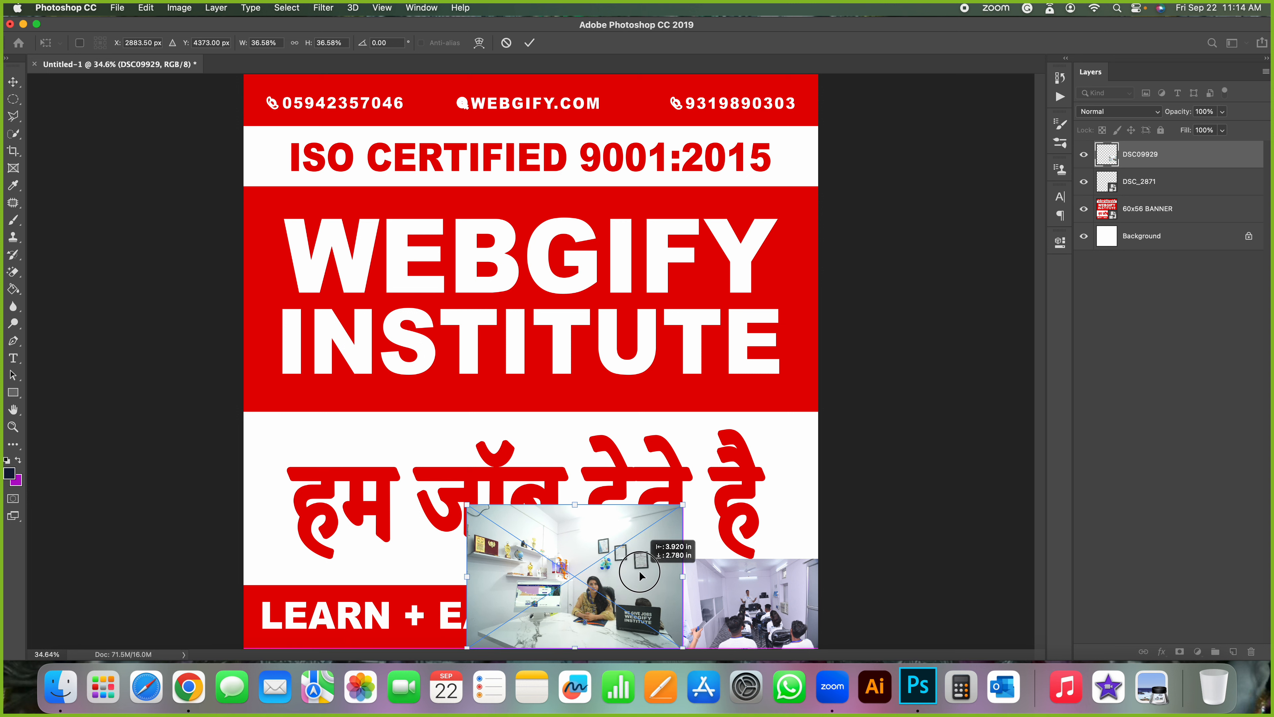
{"action": "left_click_drag", "start_coordinate": [466, 504], "coordinate": [535, 580]}
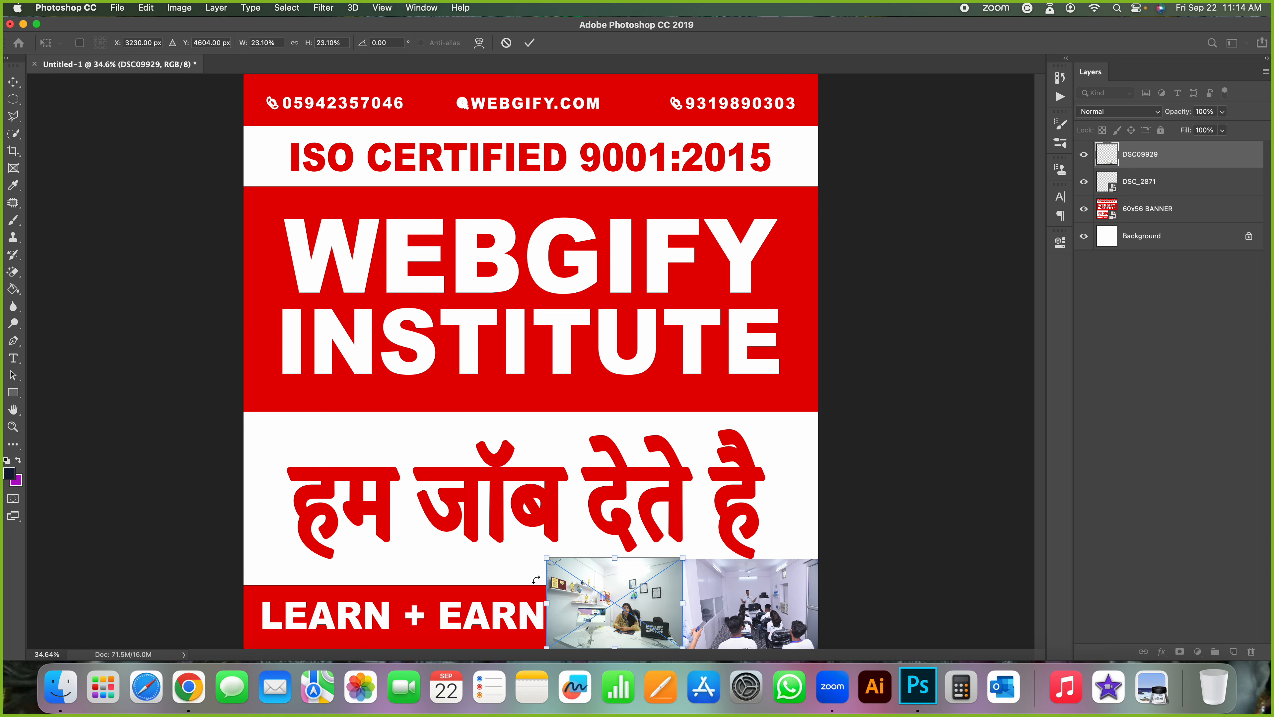
{"action": "key", "text": "Return"}
Place DSC_2872.JPG from Finder, shrink it and position it on the banner's bottom edge directly left of the DSC09929 photo.
{"action": "key", "text": "super+Tab"}
{"action": "left_click", "coordinate": [608, 360]}
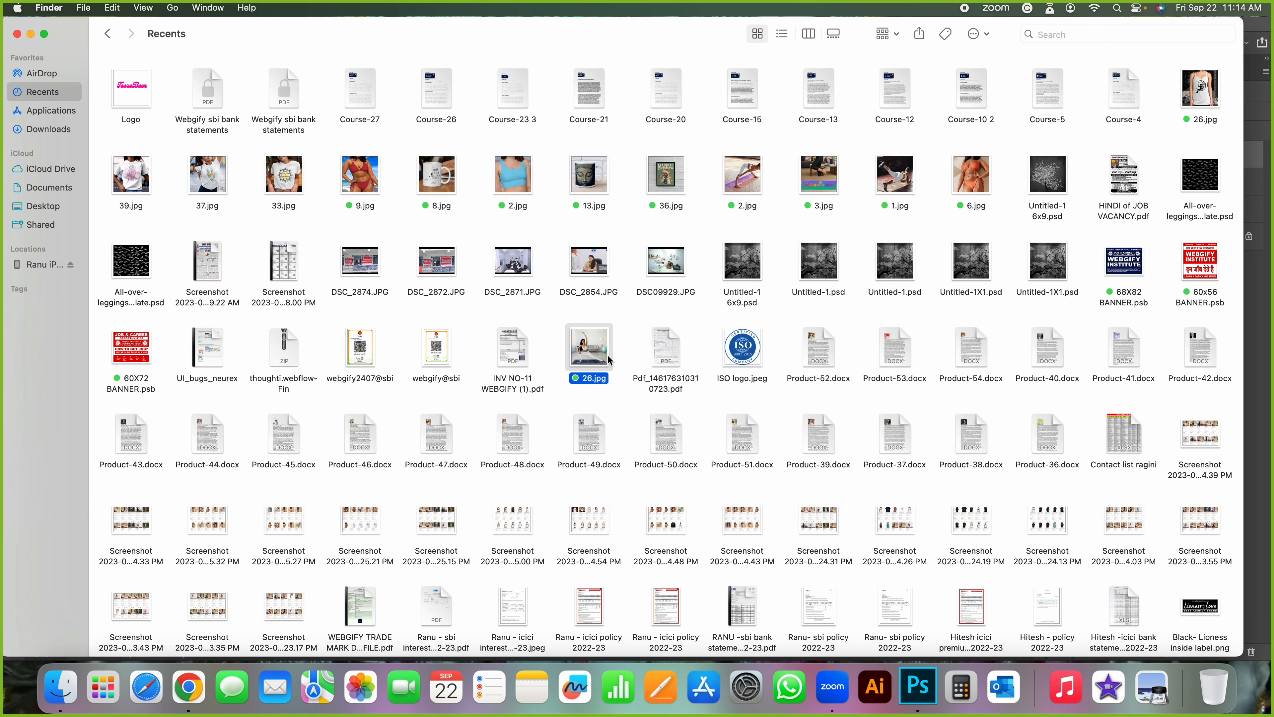
{"action": "key", "text": "super+Tab"}
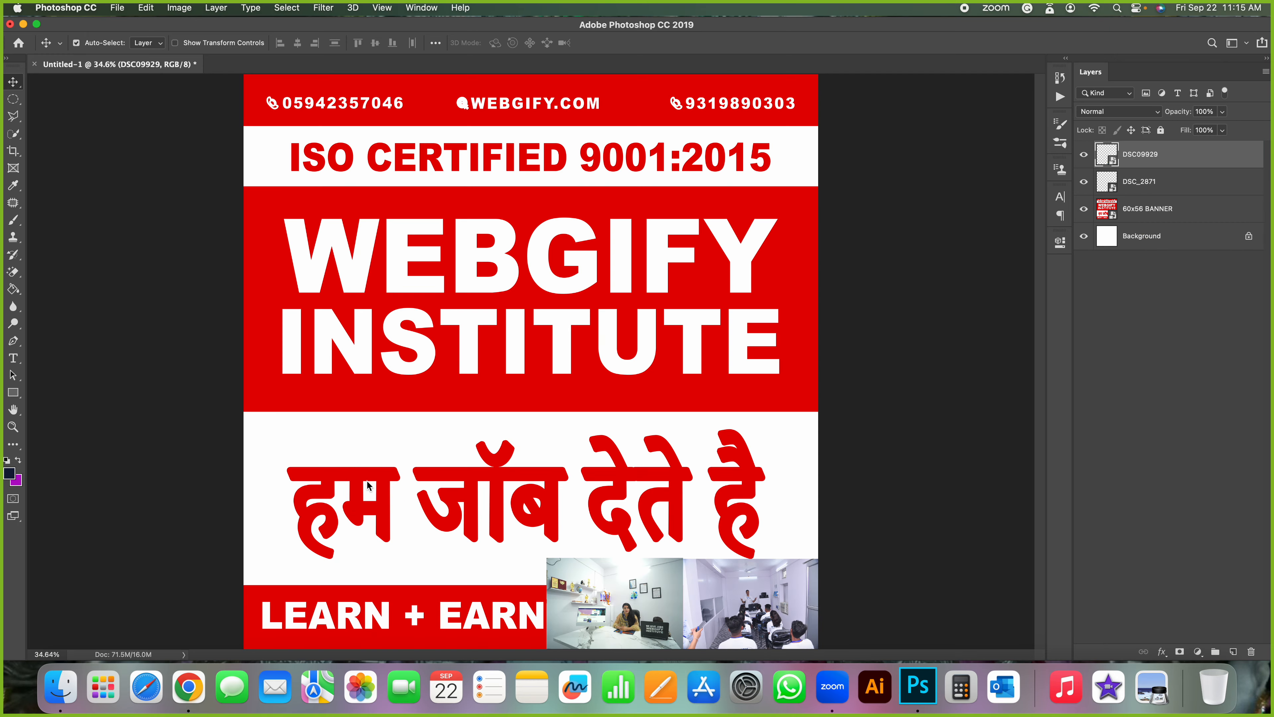
{"action": "left_click_drag", "start_coordinate": [367, 482], "coordinate": [399, 516]}
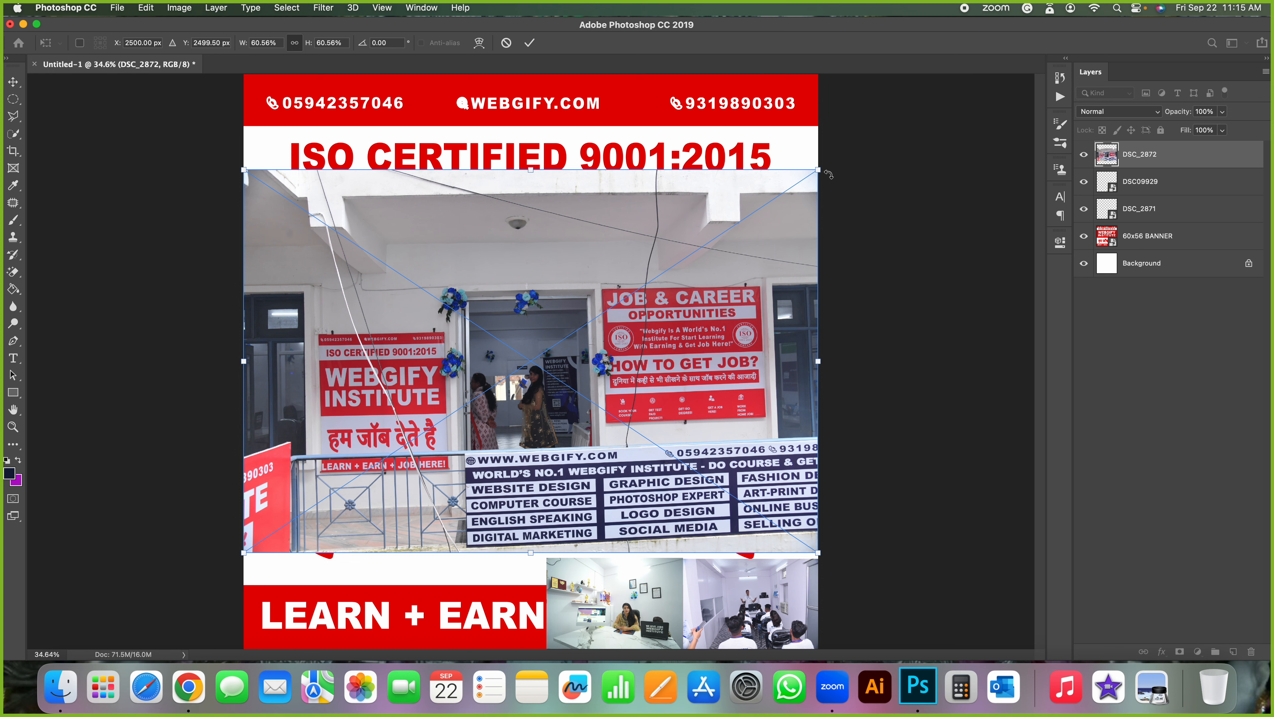
{"action": "left_click_drag", "start_coordinate": [818, 170], "coordinate": [420, 434]}
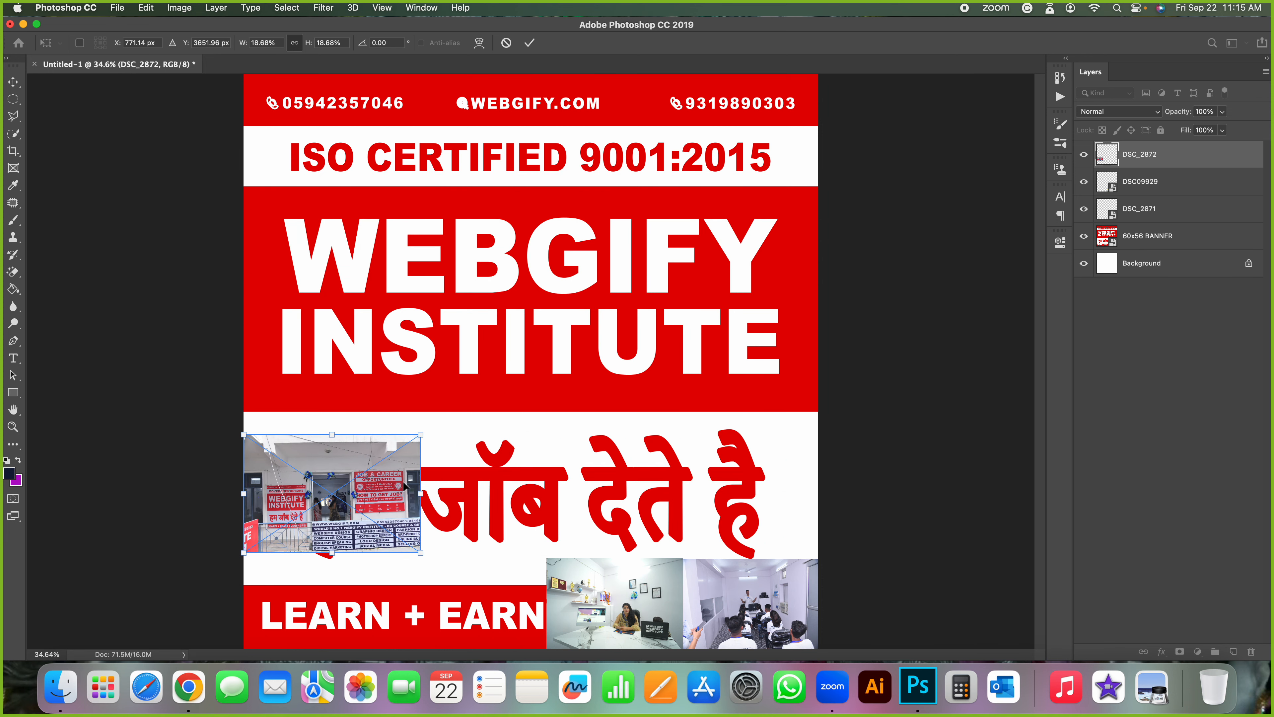
{"action": "left_click_drag", "start_coordinate": [405, 484], "coordinate": [515, 577]}
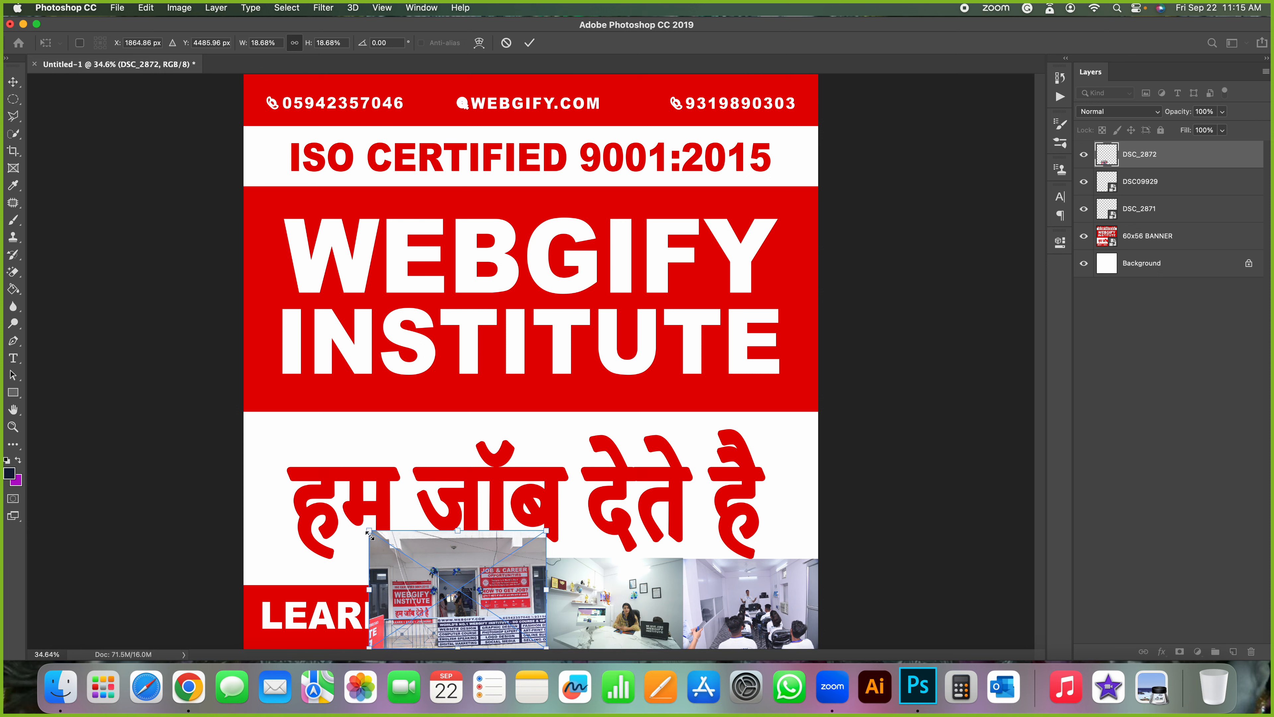
{"action": "left_click_drag", "start_coordinate": [370, 534], "coordinate": [398, 563]}
{"action": "key", "text": "Return"}
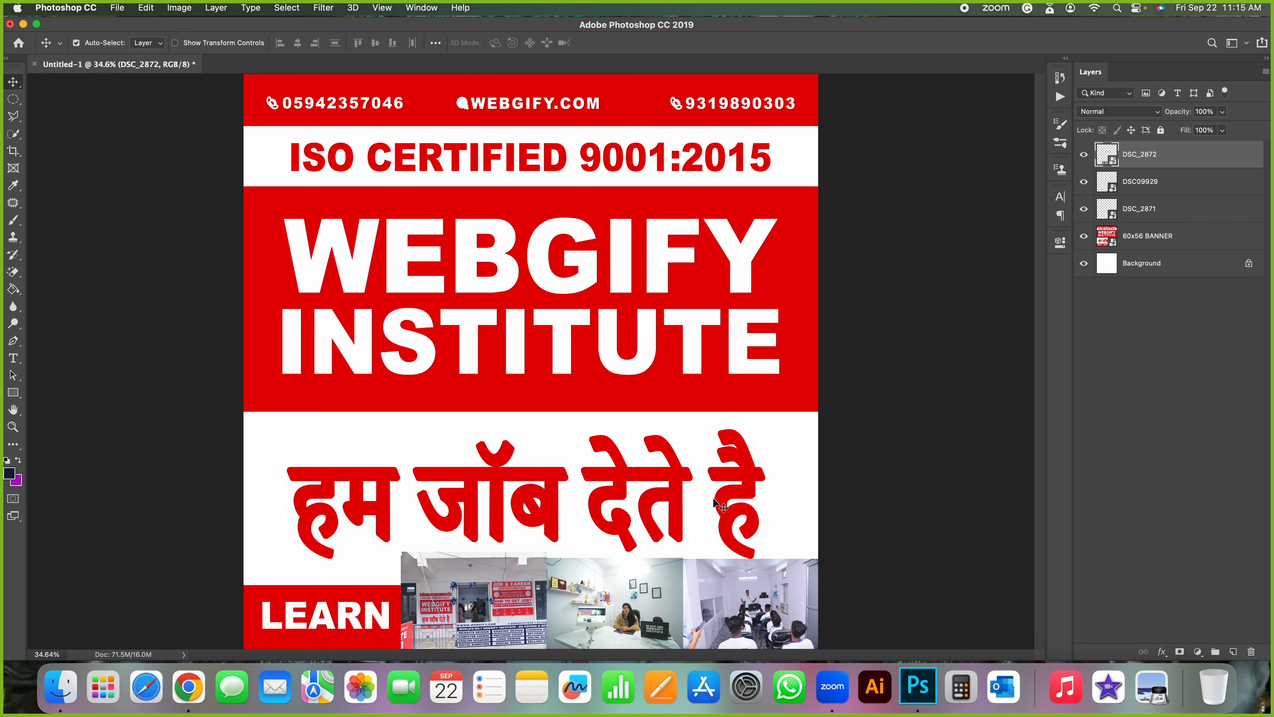
Scale the DSC_2872 photo down to about 14.14% so its top edge lines up with the neighbouring photos.
{"action": "key", "text": "super+t"}
{"action": "left_click_drag", "start_coordinate": [399, 550], "coordinate": [412, 559]}
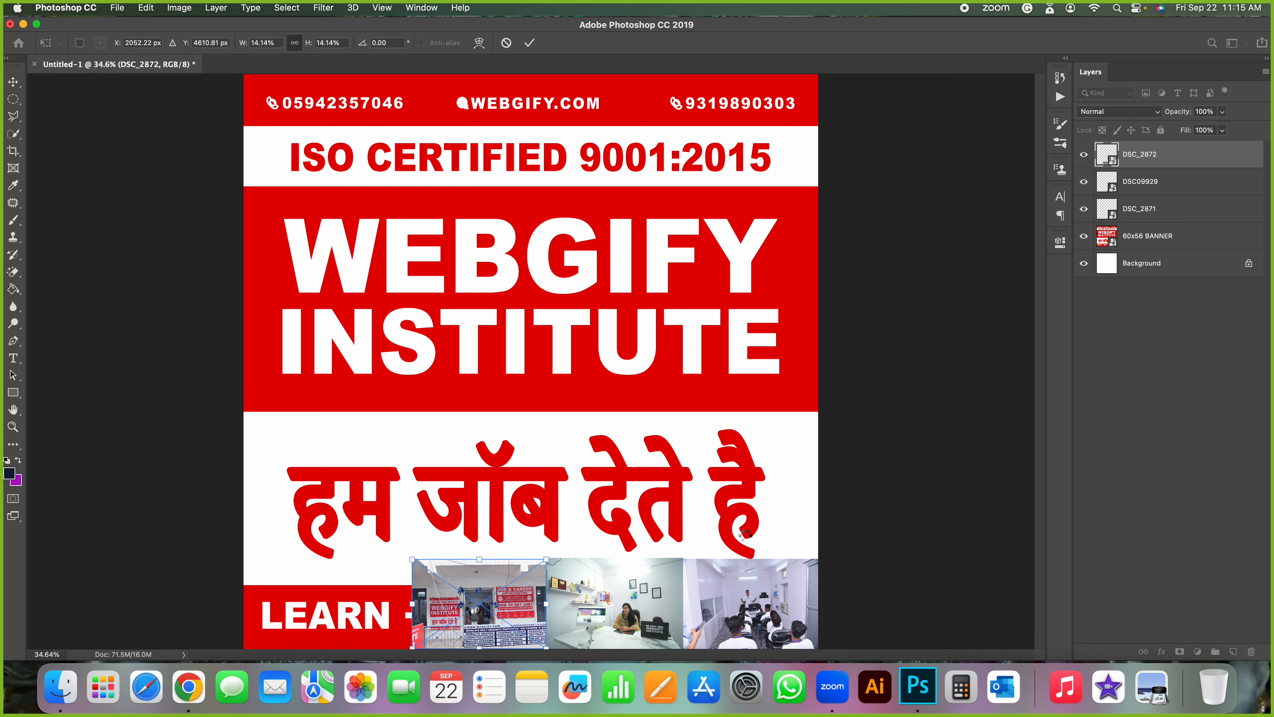
{"action": "key", "text": "Return"}
Place 68X82 BANNER.psb from Finder and resize it to fill the gap in the bottom-left corner, level with the photos.
{"action": "key", "text": "super+Tab"}
{"action": "left_click", "coordinate": [477, 311]}
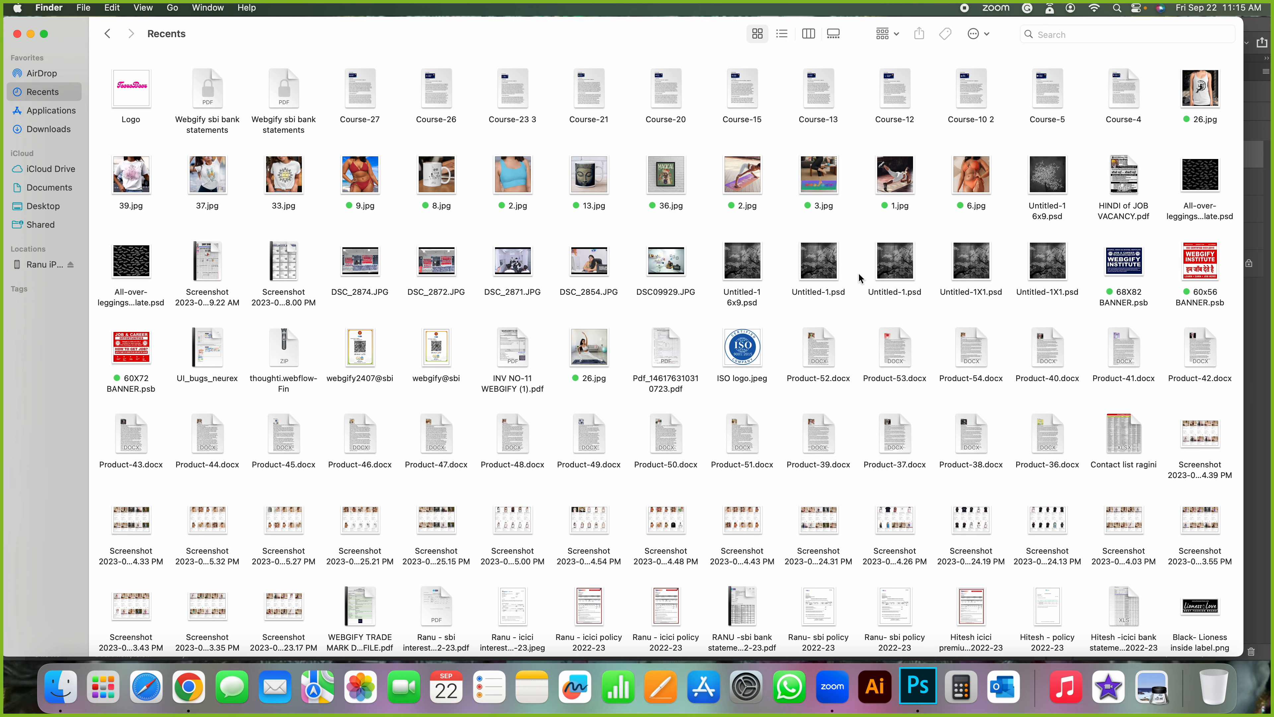
{"action": "left_click_drag", "start_coordinate": [1135, 263], "coordinate": [605, 400]}
{"action": "key", "text": "super+Tab"}
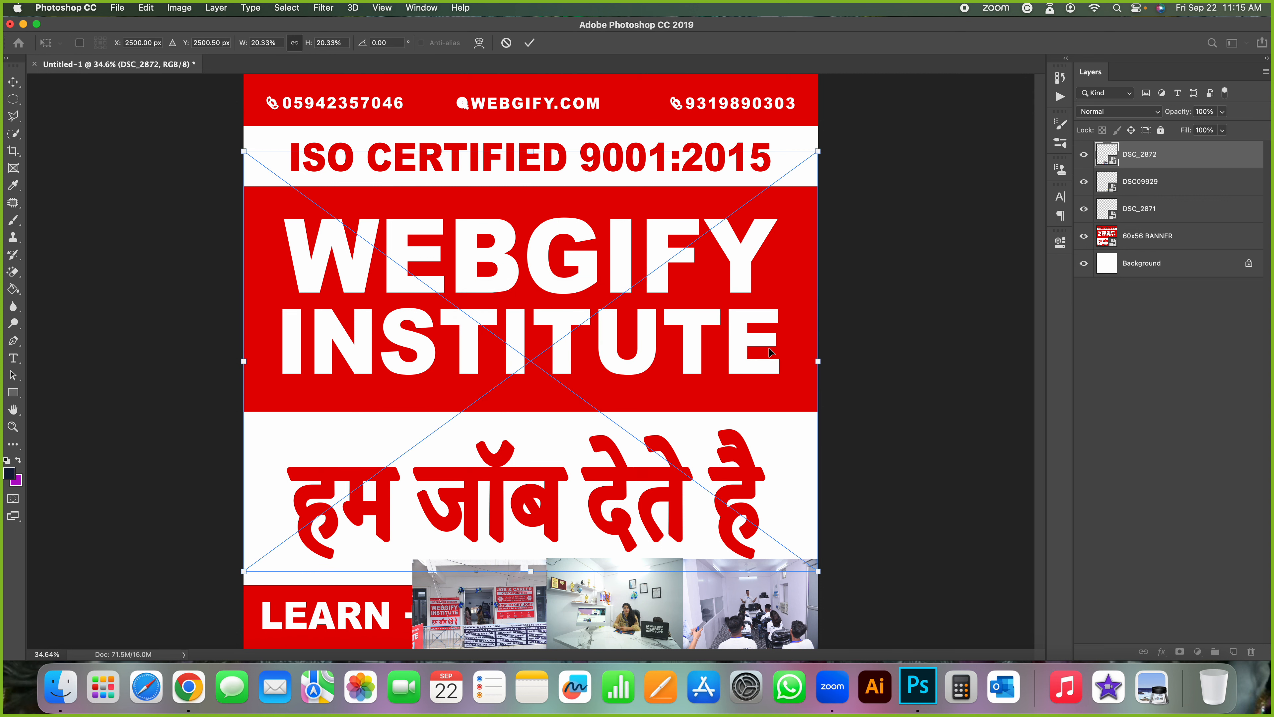
{"action": "left_click_drag", "start_coordinate": [818, 152], "coordinate": [391, 568]}
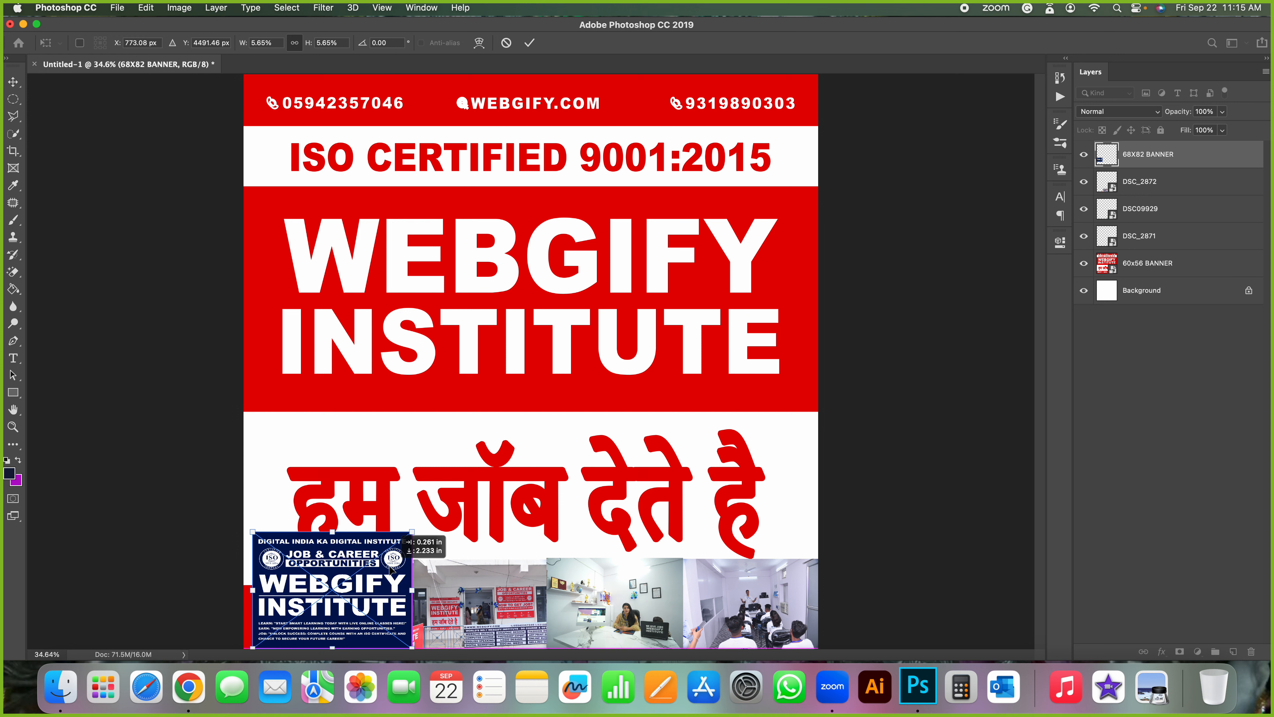
{"action": "left_click_drag", "start_coordinate": [260, 526], "coordinate": [244, 557]}
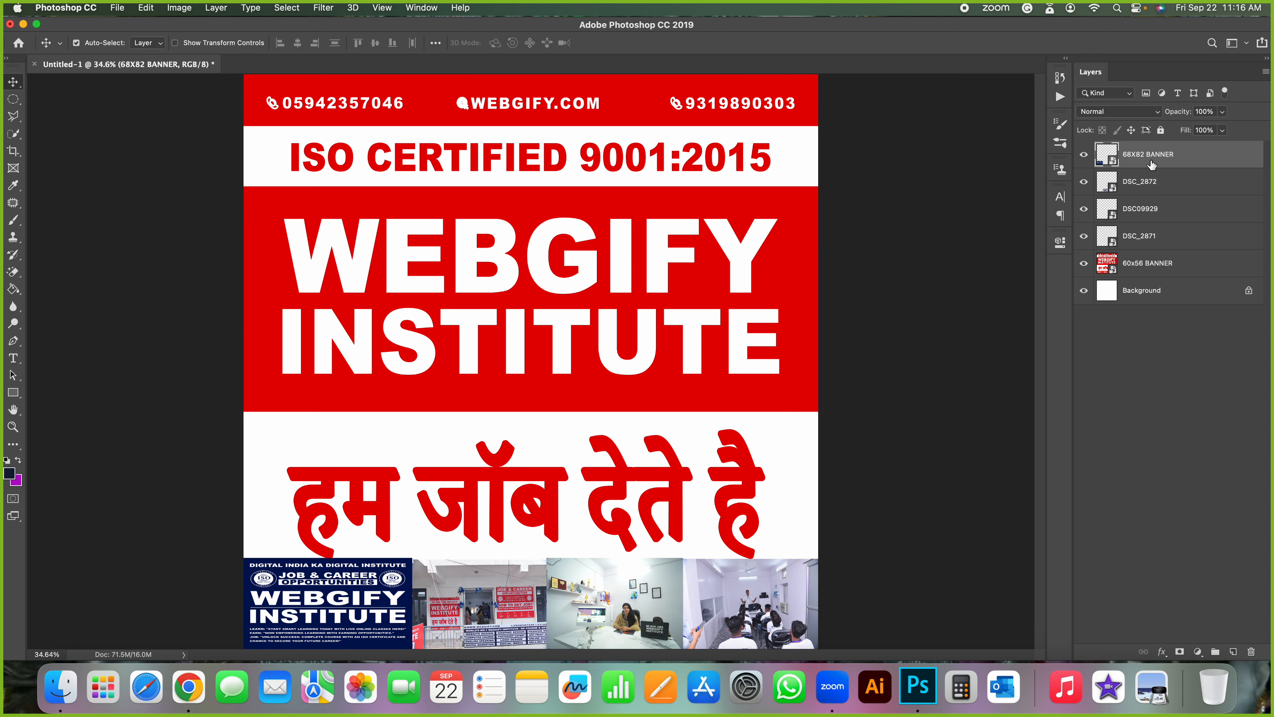
Move the 60x56 BANNER and the four images placed on it together right and down, undo the move, and select only 68X82 BANNER.
{"action": "left_click", "coordinate": [1151, 183], "text": "shift"}
{"action": "left_click", "coordinate": [1150, 211], "text": "shift"}
{"action": "left_click", "coordinate": [1149, 237], "text": "shift"}
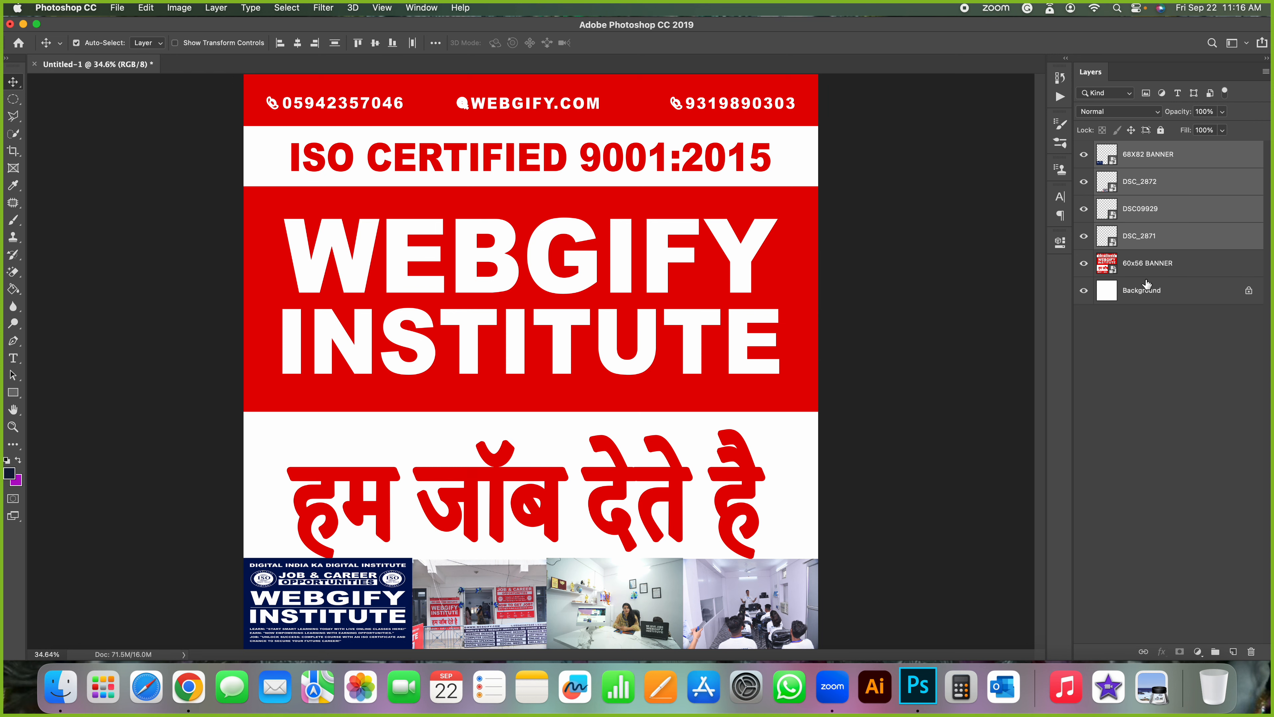
{"action": "left_click", "coordinate": [1155, 263], "text": "shift"}
{"action": "mouse_move", "coordinate": [571, 207]}
{"action": "left_mouse_down"}
{"action": "mouse_move", "coordinate": [711, 239]}
{"action": "mouse_move", "coordinate": [565, 173]}
{"action": "mouse_move", "coordinate": [648, 119]}
{"action": "mouse_move", "coordinate": [596, 176]}
{"action": "mouse_move", "coordinate": [659, 265]}
{"action": "mouse_move", "coordinate": [597, 208]}
{"action": "left_mouse_up"}
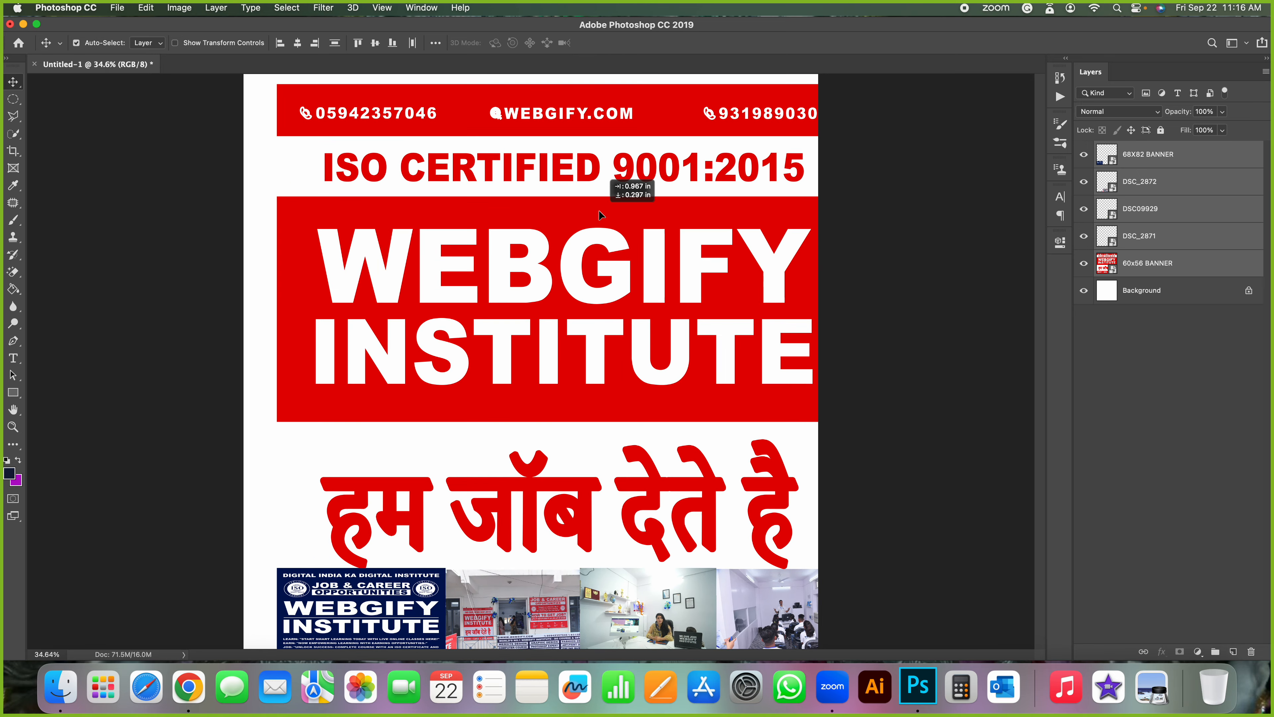
{"action": "key", "text": "super+z"}
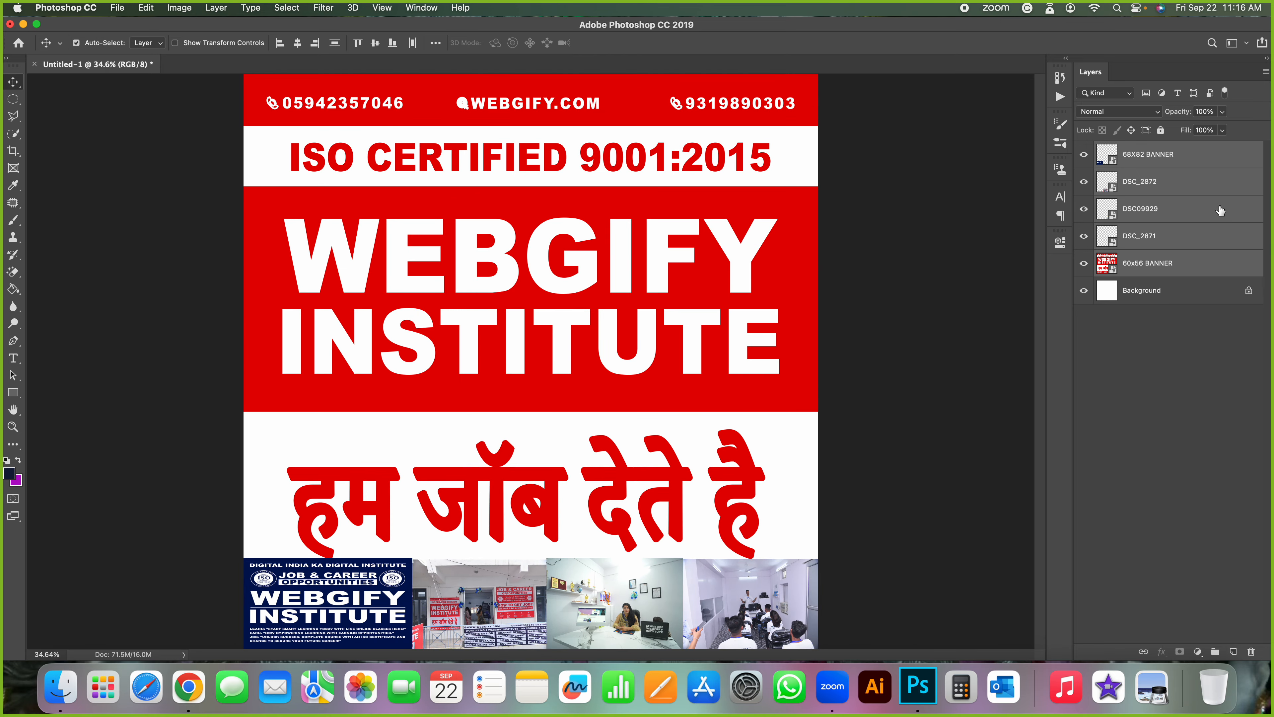
{"action": "left_click", "coordinate": [1184, 156]}
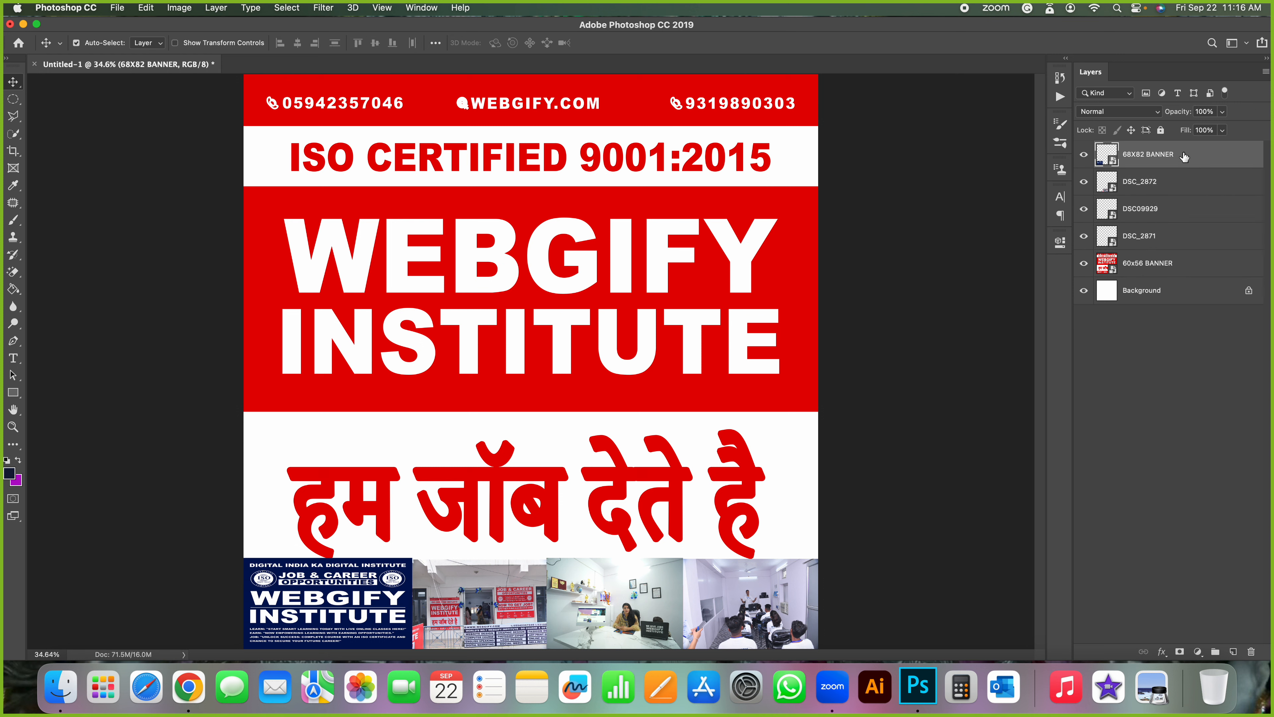
Compare the merge commands offered for 68X82 BANNER alone and for 68X82 BANNER and DSC_2872 selected together.
{"action": "right_click", "coordinate": [1149, 158]}
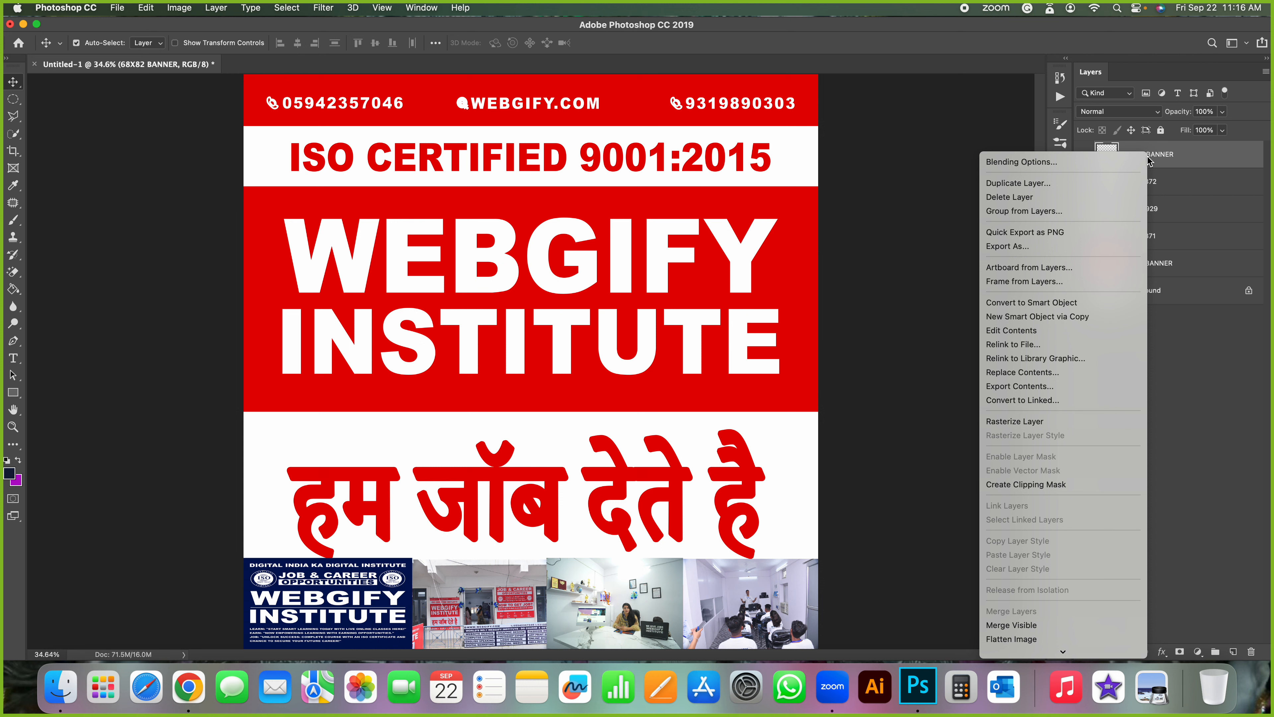
{"action": "scroll", "coordinate": [1068, 590], "scroll_direction": "down", "scroll_amount": 5}
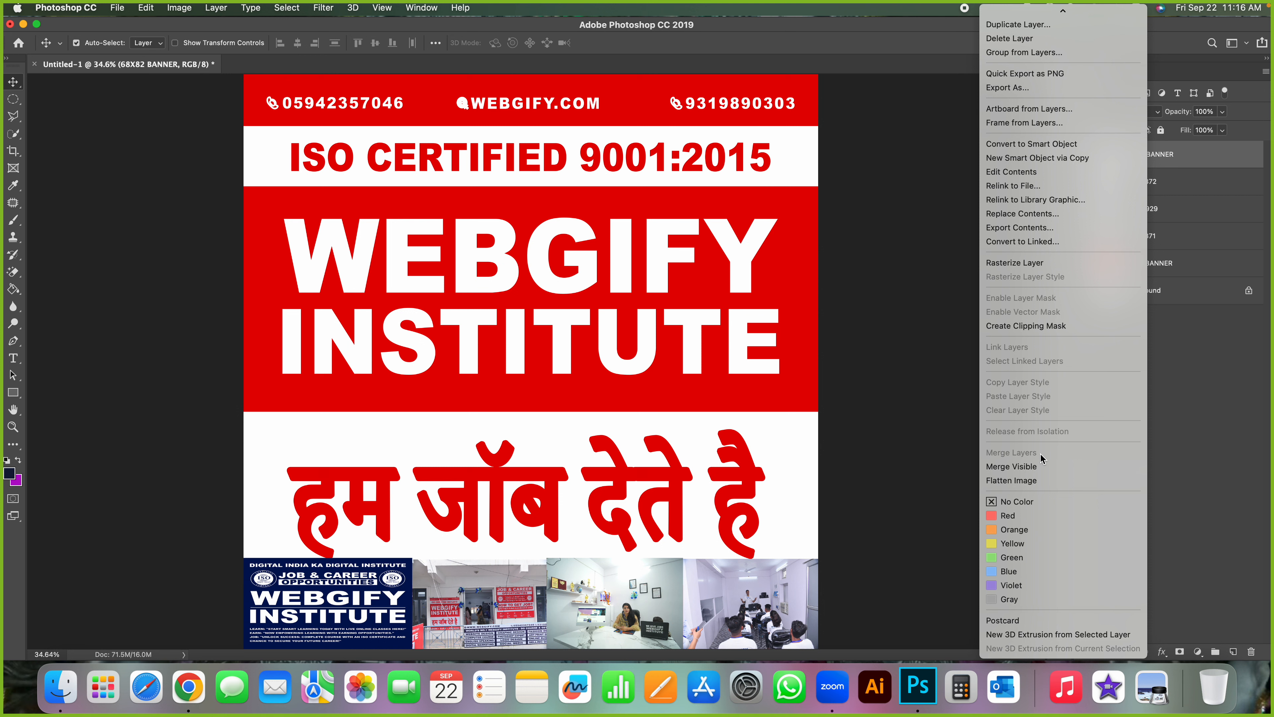
{"action": "left_click", "coordinate": [1222, 193]}
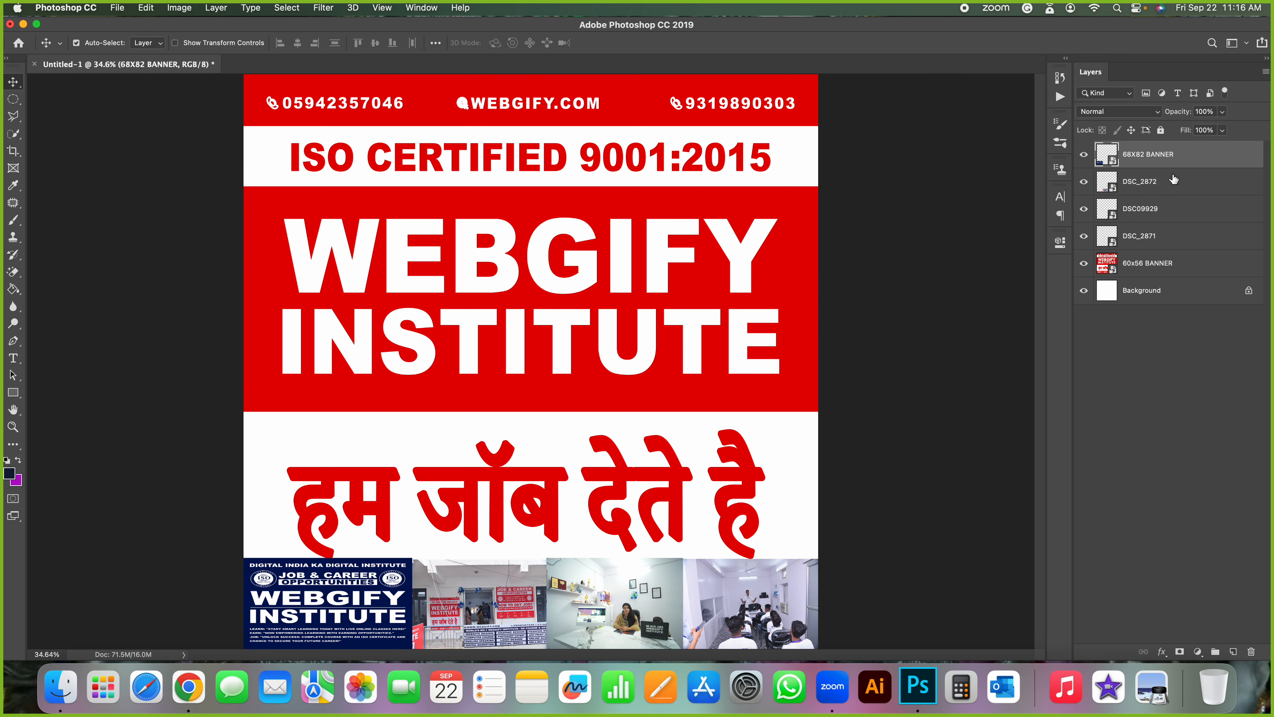
{"action": "left_click", "coordinate": [1175, 179], "text": "shift"}
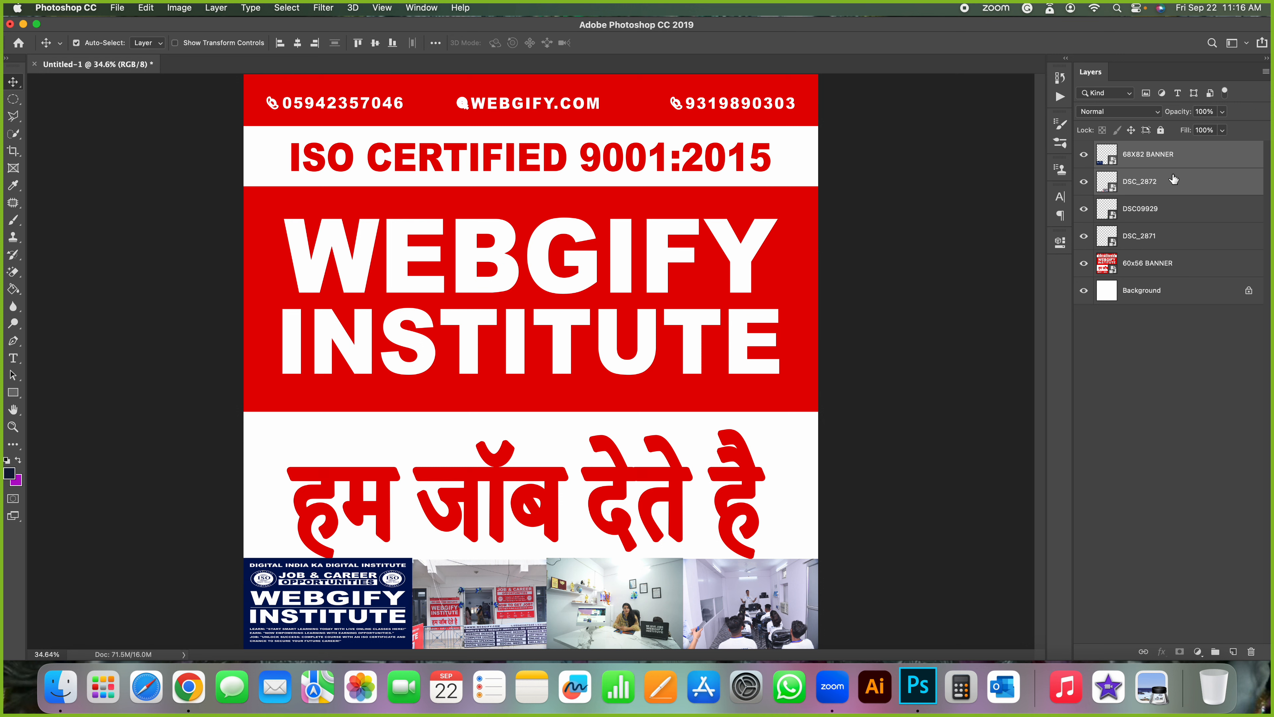
{"action": "right_click", "coordinate": [1173, 179]}
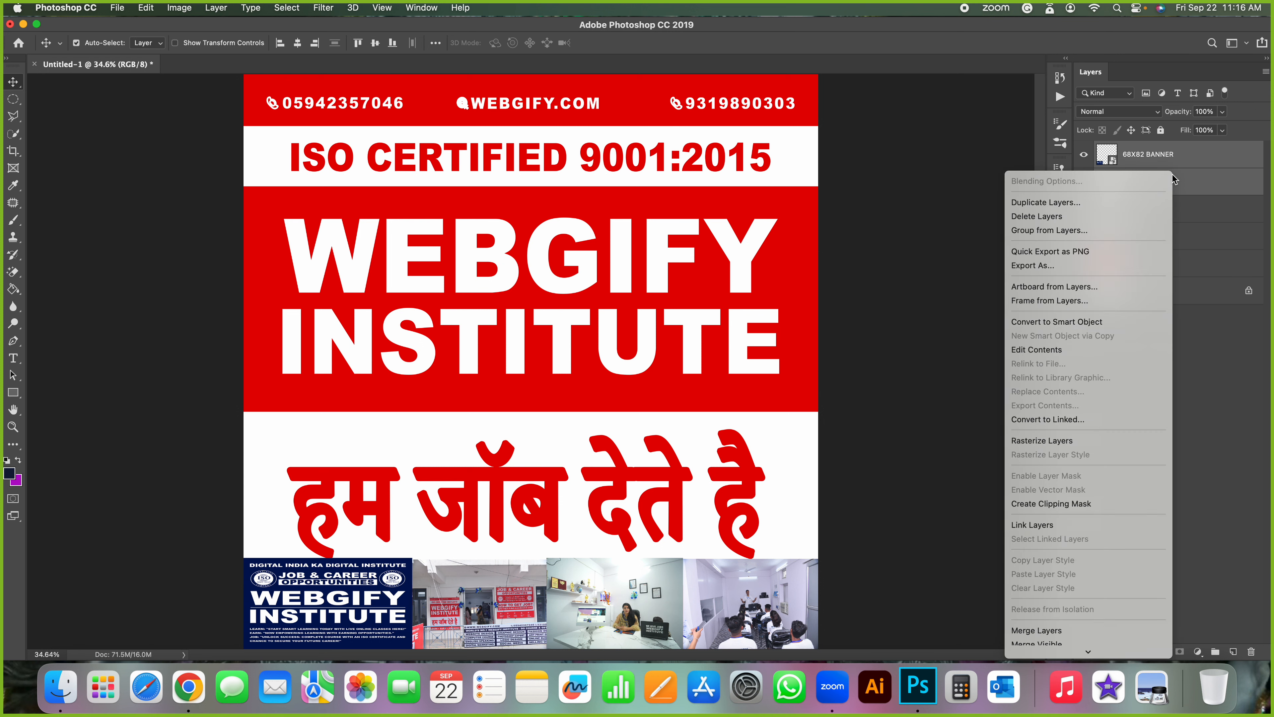
{"action": "scroll", "coordinate": [1079, 628], "scroll_direction": "down", "scroll_amount": 5}
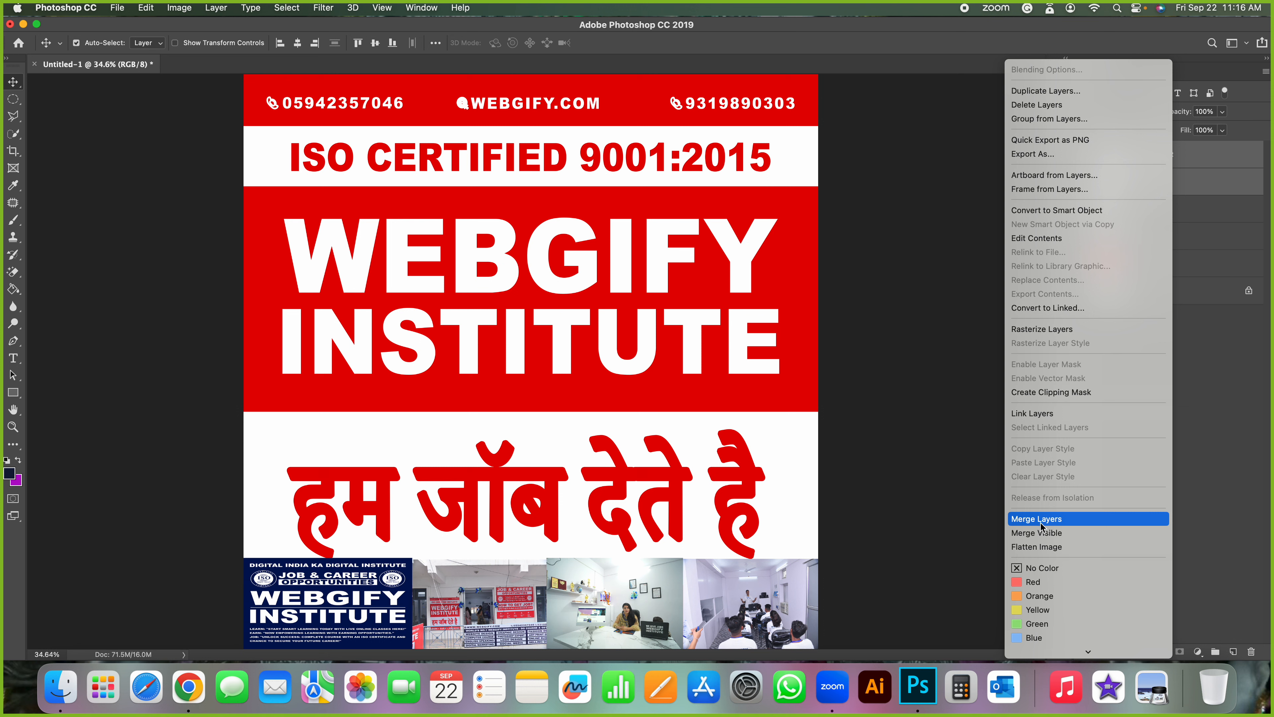
{"action": "left_click", "coordinate": [1247, 191]}
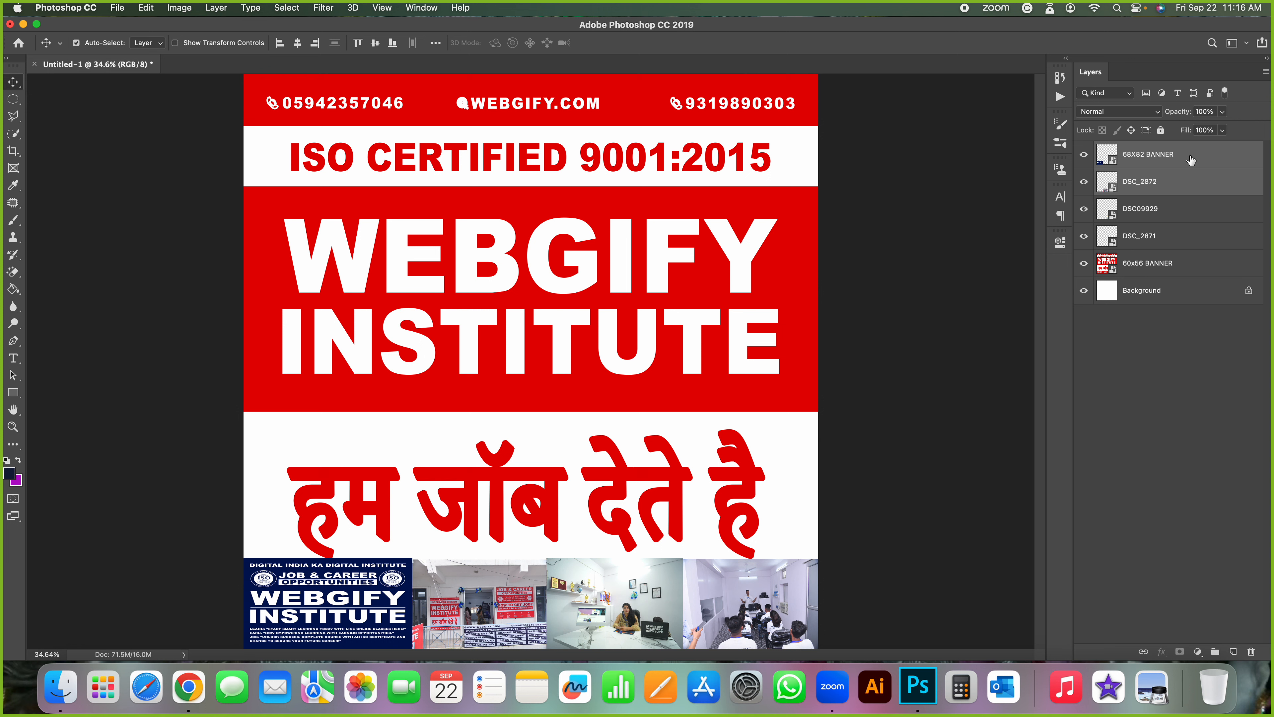
Rename the layers 68X82 BANNER, DSC_2872, DSC09929, DSC_2871 and 60x56 BANNER as 1, 2, 3, 4 and 5.
{"action": "double_click", "coordinate": [1149, 156]}
{"action": "type", "text": "1"}
{"action": "double_click", "coordinate": [1149, 182]}
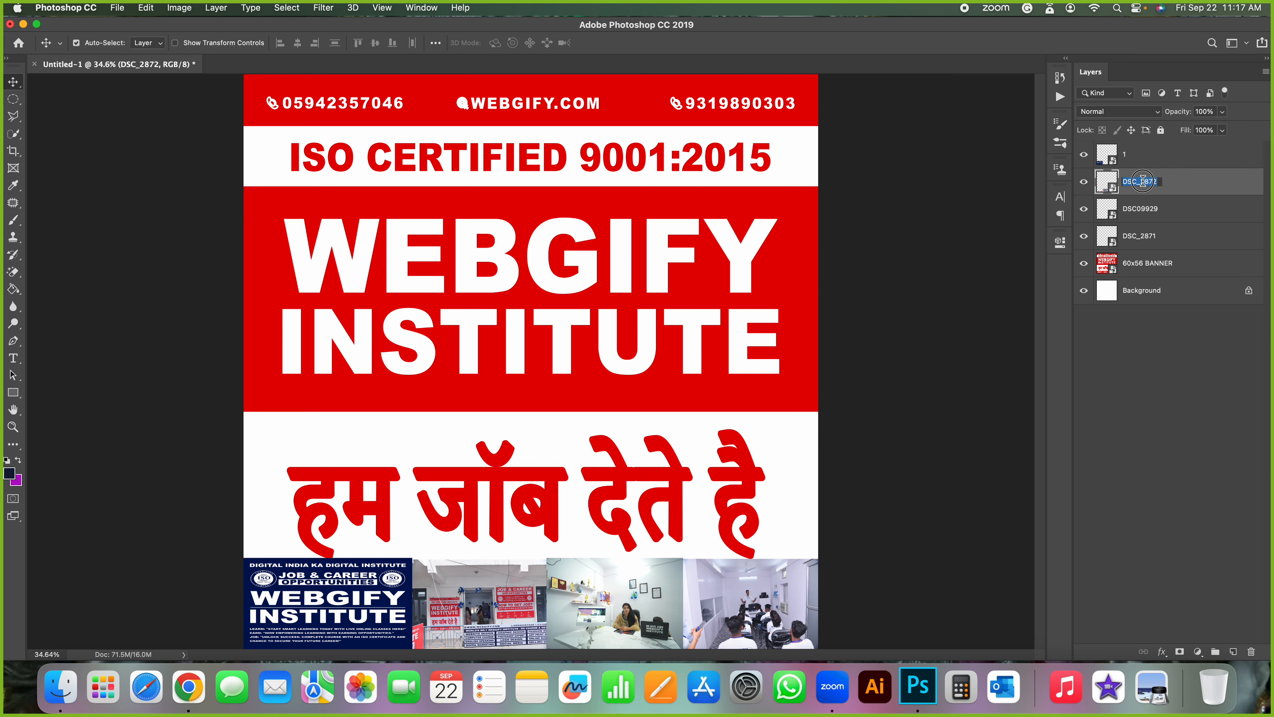
{"action": "type", "text": "2"}
{"action": "double_click", "coordinate": [1142, 209]}
{"action": "type", "text": "3"}
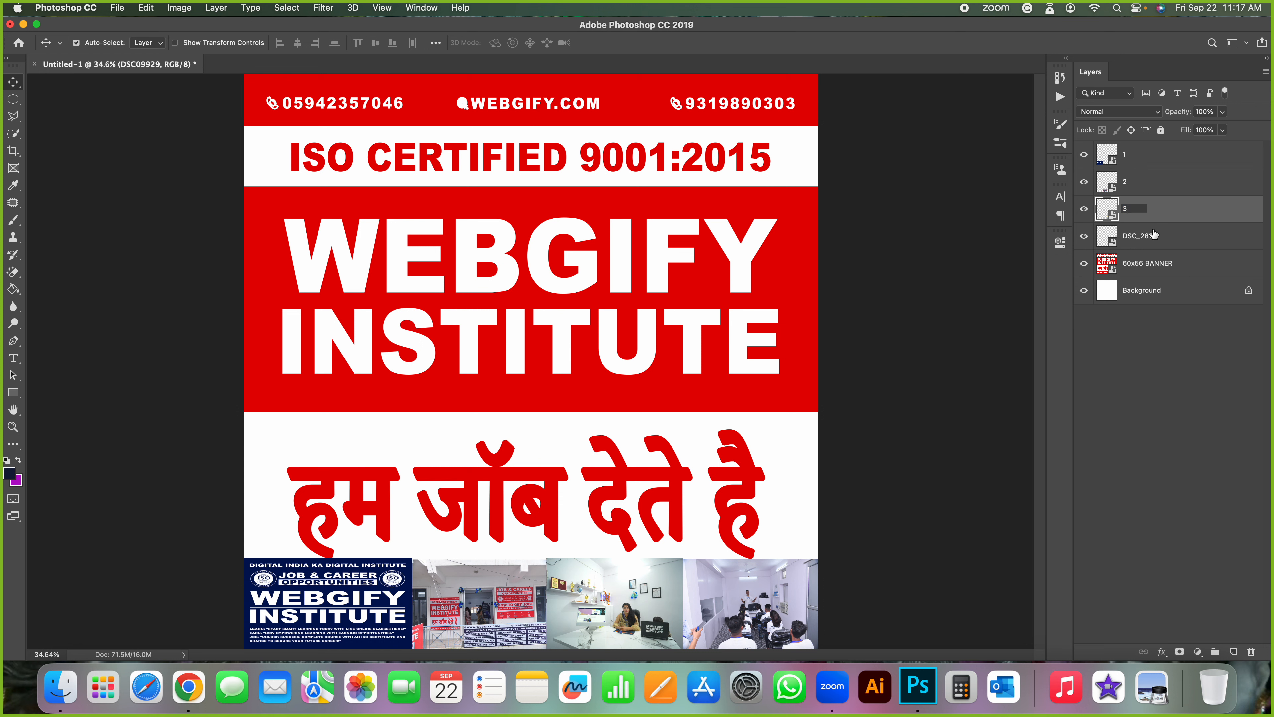
{"action": "double_click", "coordinate": [1147, 235]}
{"action": "type", "text": "4"}
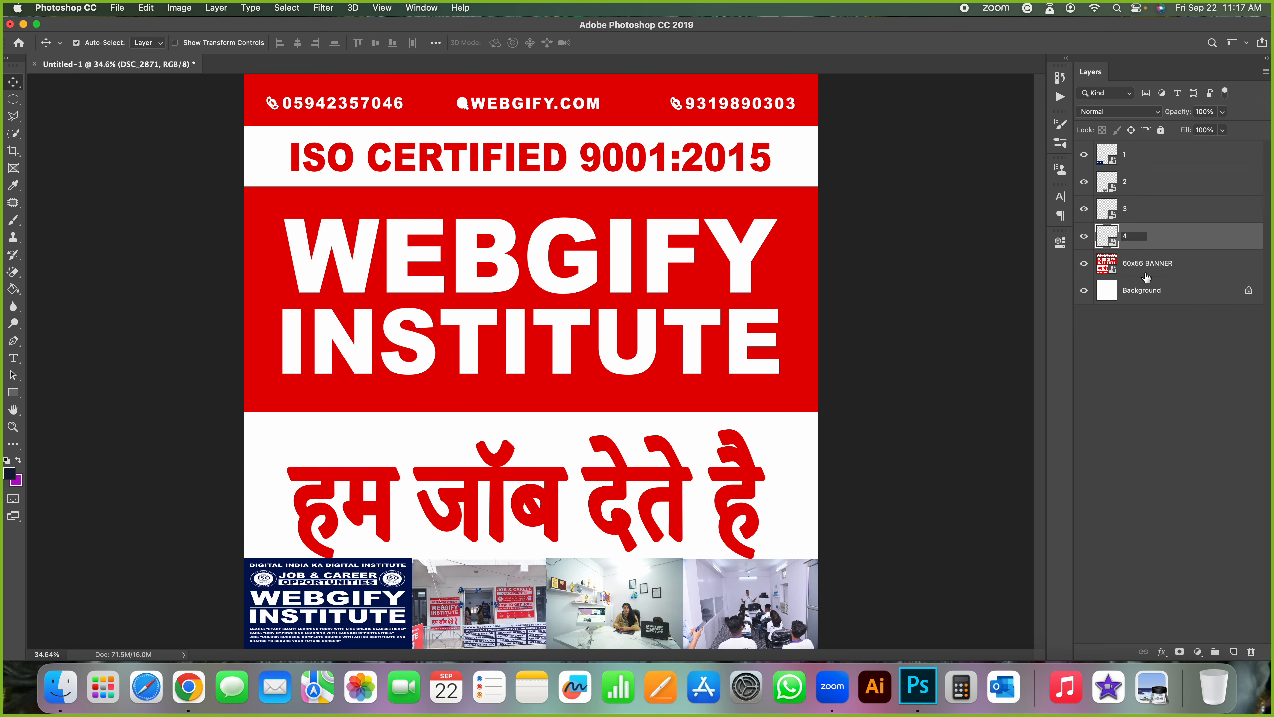
{"action": "double_click", "coordinate": [1149, 263]}
{"action": "type", "text": "5"}
Select layers 1 and 2 together and merge them into a single layer with Merge Layers.
{"action": "left_click", "coordinate": [1184, 155]}
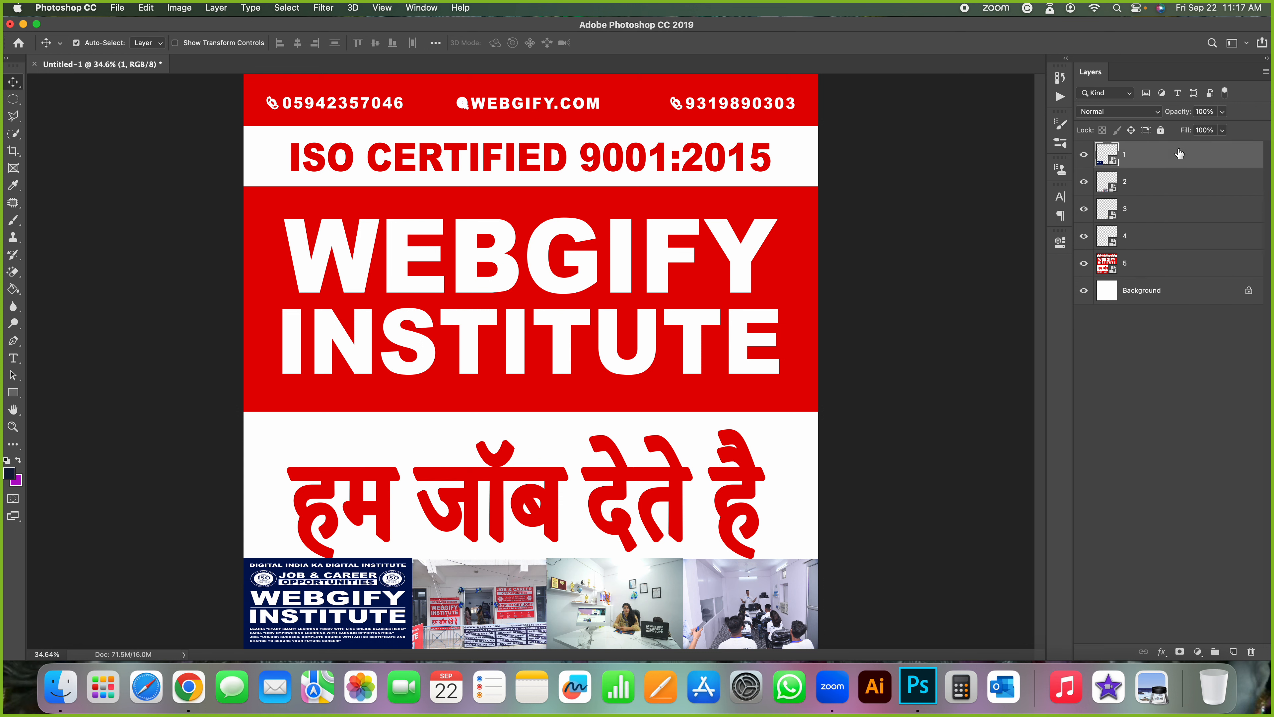
{"action": "left_click", "coordinate": [1165, 182], "text": "shift"}
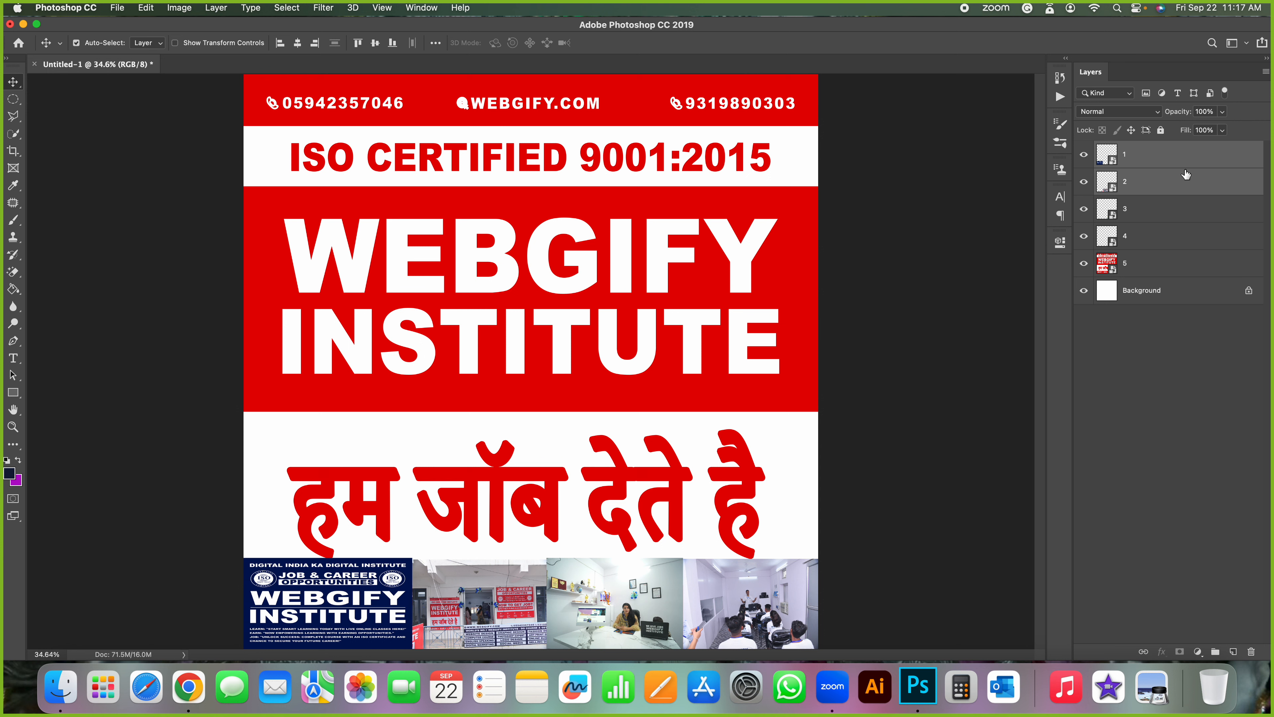
{"action": "right_click", "coordinate": [1186, 174]}
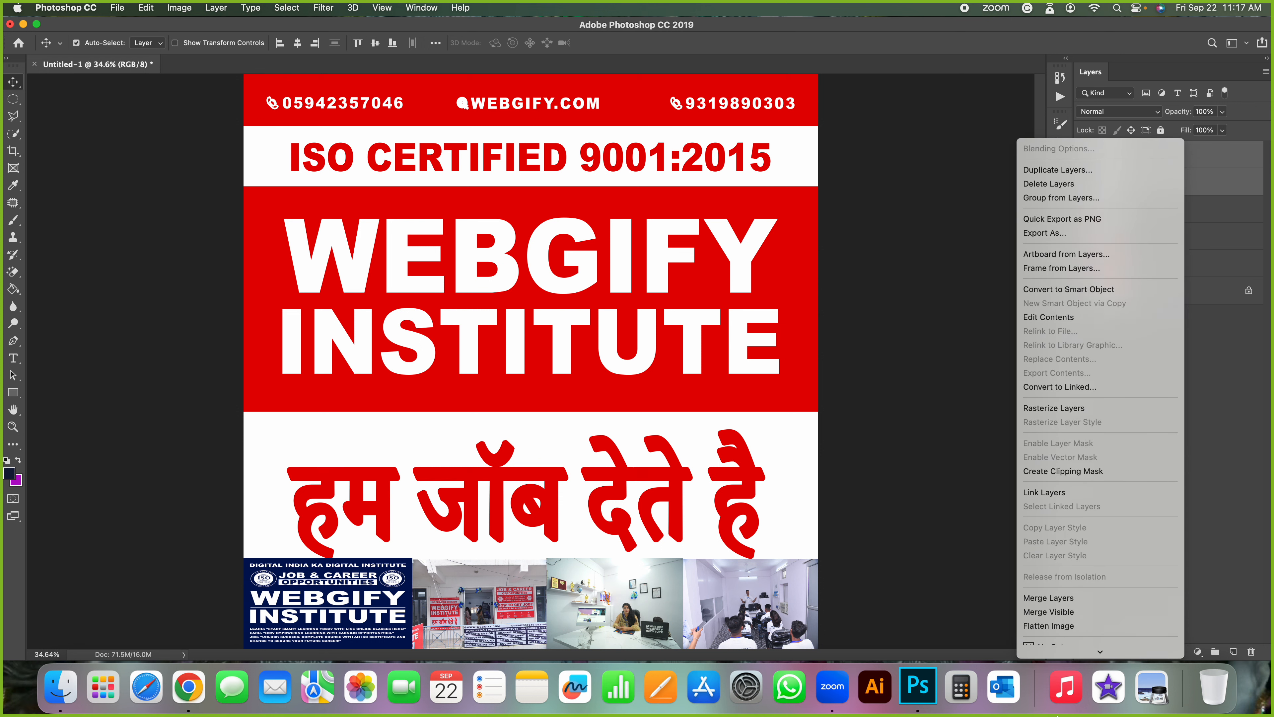
{"action": "left_click", "coordinate": [1062, 528]}
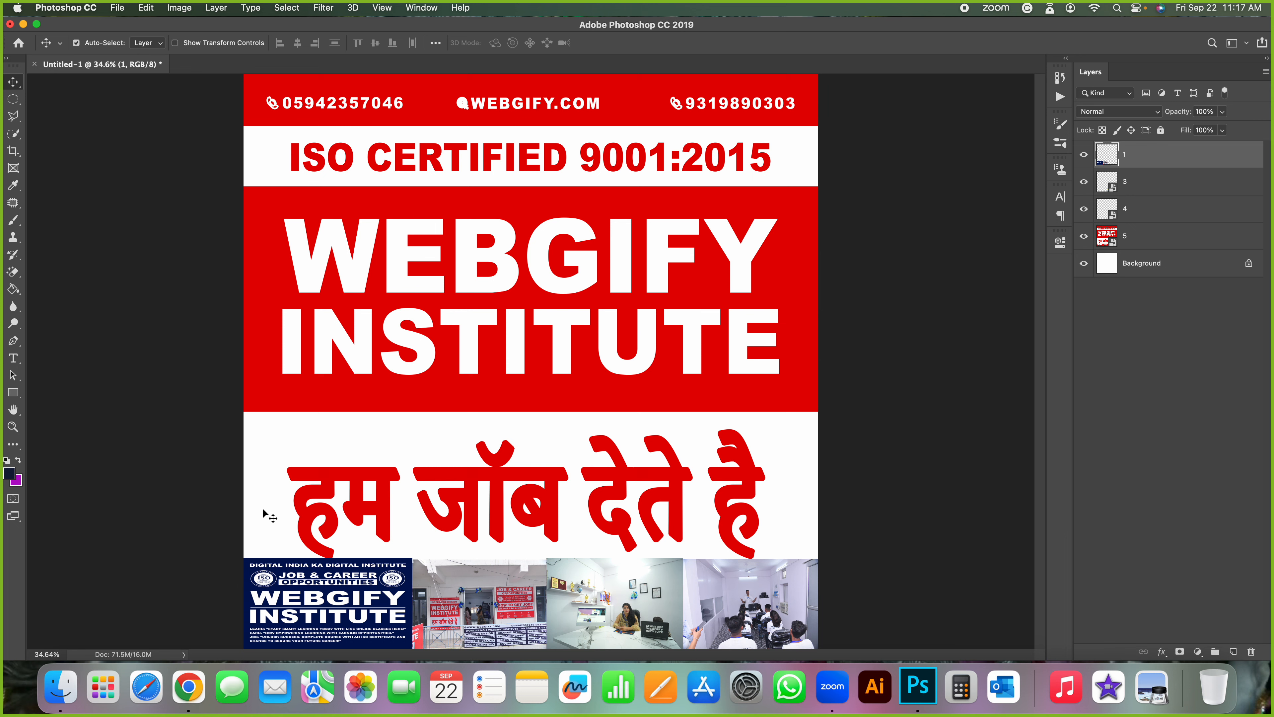
Move the merged pair of images up to the middle of the banner, and undo both the move and the merge.
{"action": "left_click_drag", "start_coordinate": [374, 582], "coordinate": [602, 369]}
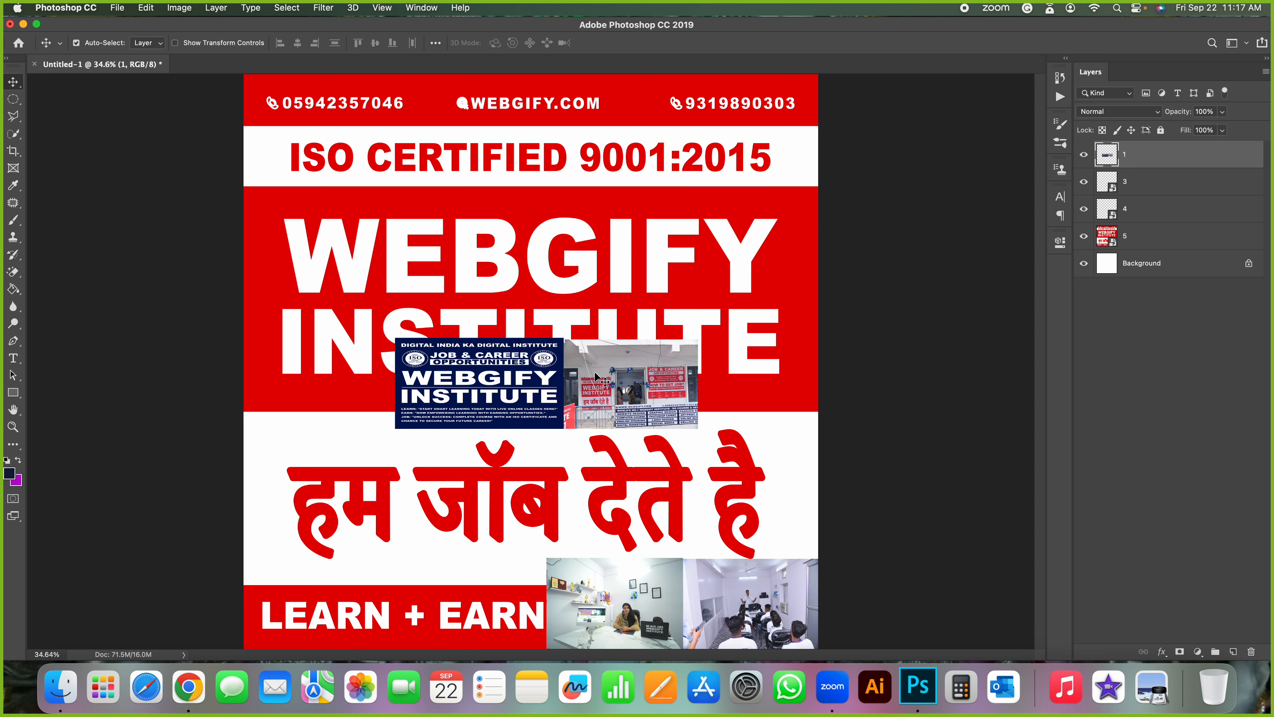
{"action": "key", "text": "super+z"}
{"action": "key", "text": "super+z"}
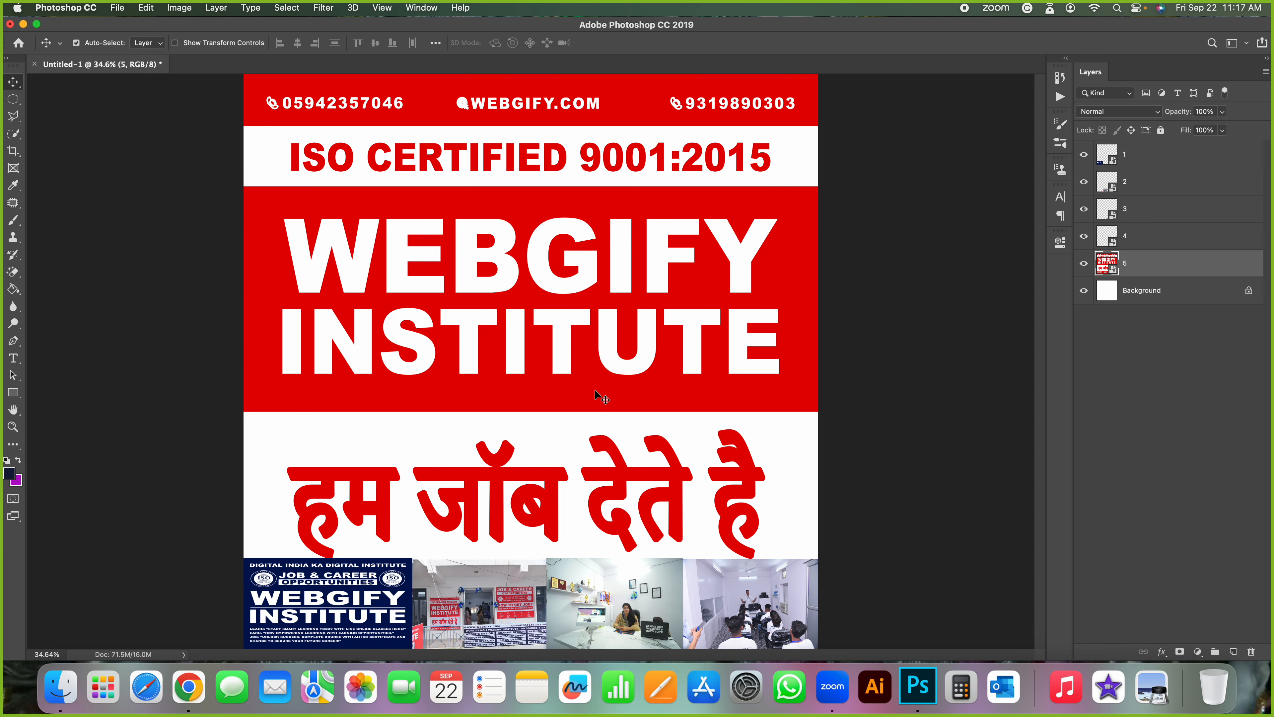
Move layer 1 and layer 2 up over the banner one at a time, undoing each move.
{"action": "left_click", "coordinate": [1150, 156]}
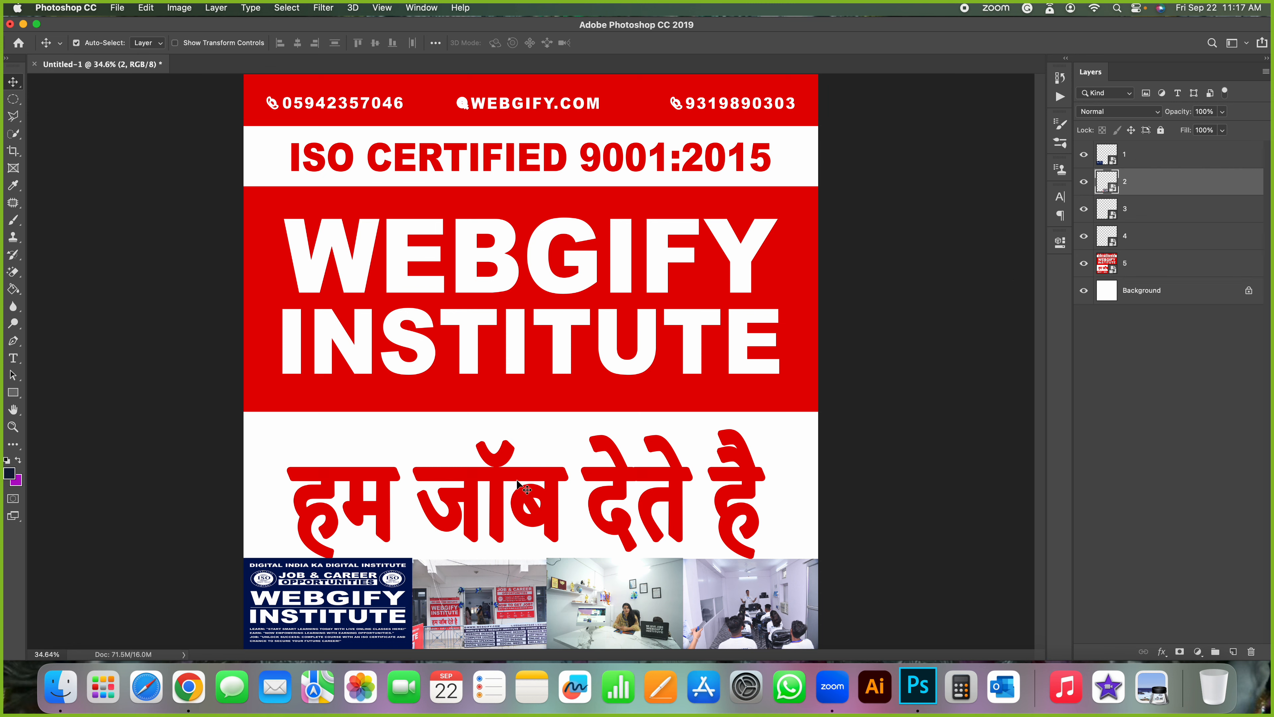
{"action": "left_click_drag", "start_coordinate": [333, 600], "coordinate": [452, 365]}
{"action": "key", "text": "super+z"}
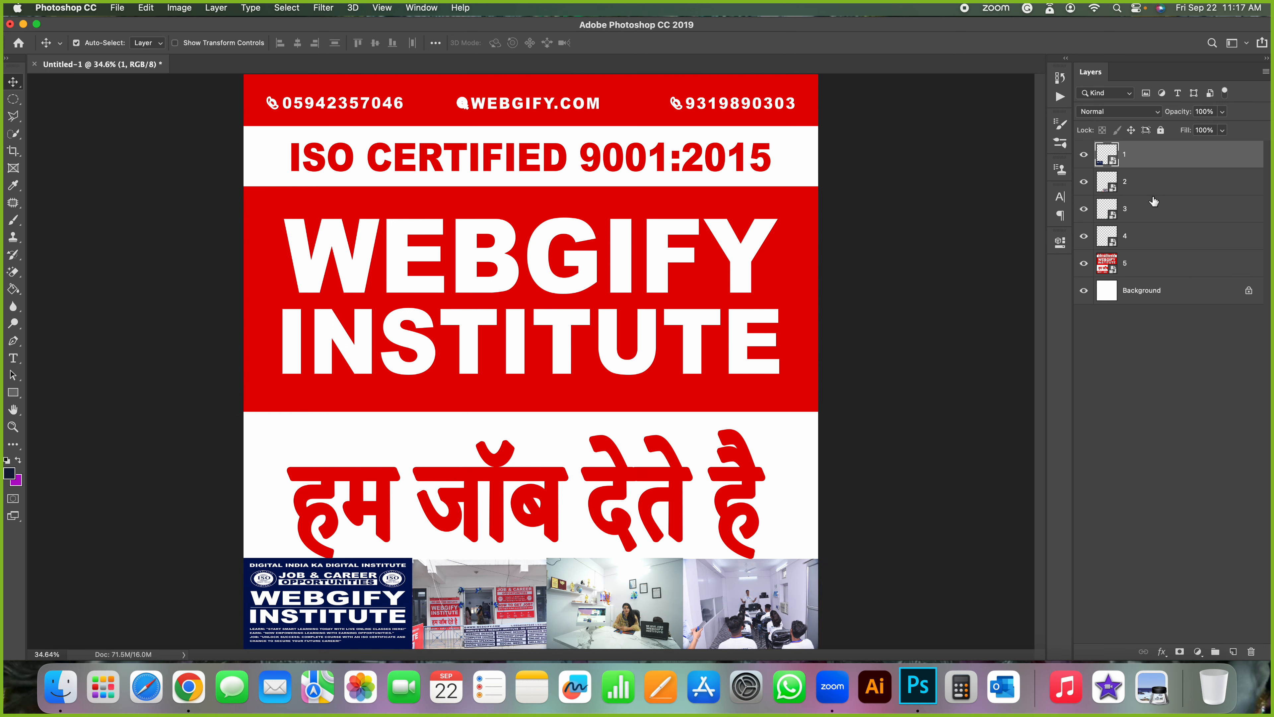
{"action": "left_click", "coordinate": [461, 572]}
{"action": "left_click_drag", "start_coordinate": [461, 572], "coordinate": [542, 347]}
{"action": "key", "text": "super+z"}
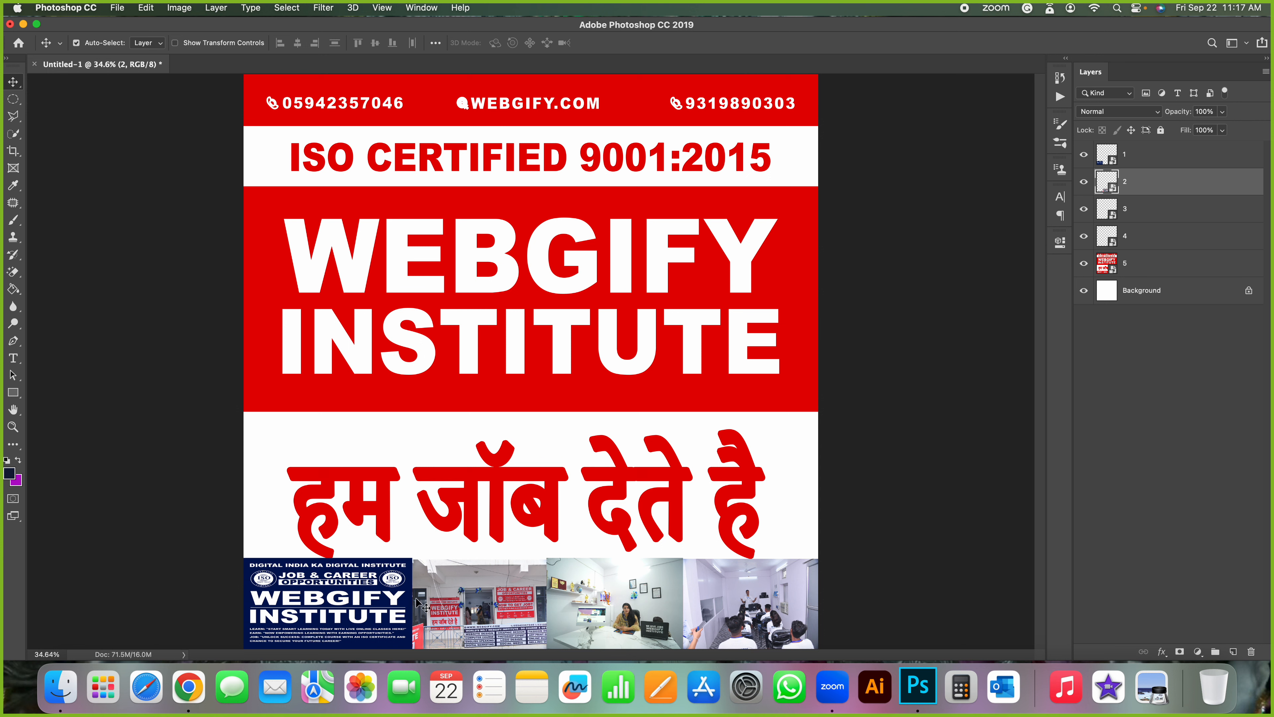
Merge layers 1 and 2 again, and switch the merged layer's visibility off and on.
{"action": "left_click", "coordinate": [1161, 159], "text": "shift"}
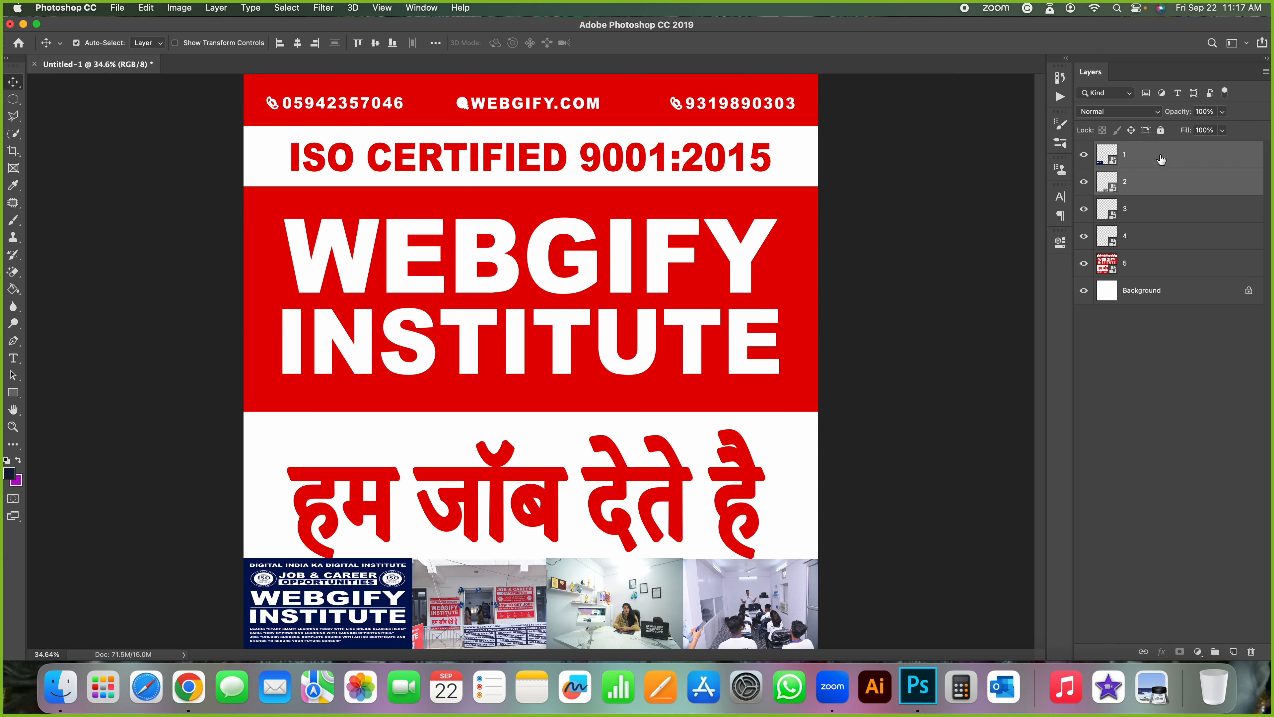
{"action": "right_click", "coordinate": [1161, 159]}
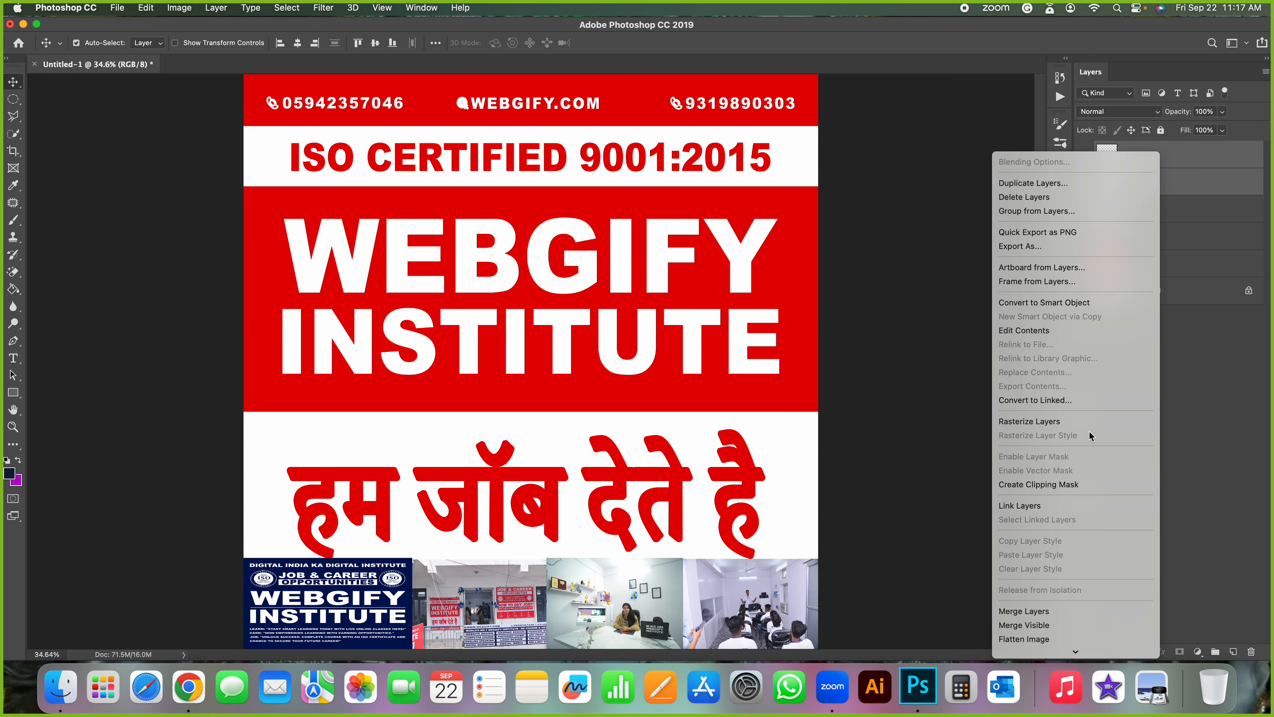
{"action": "left_click", "coordinate": [1069, 612]}
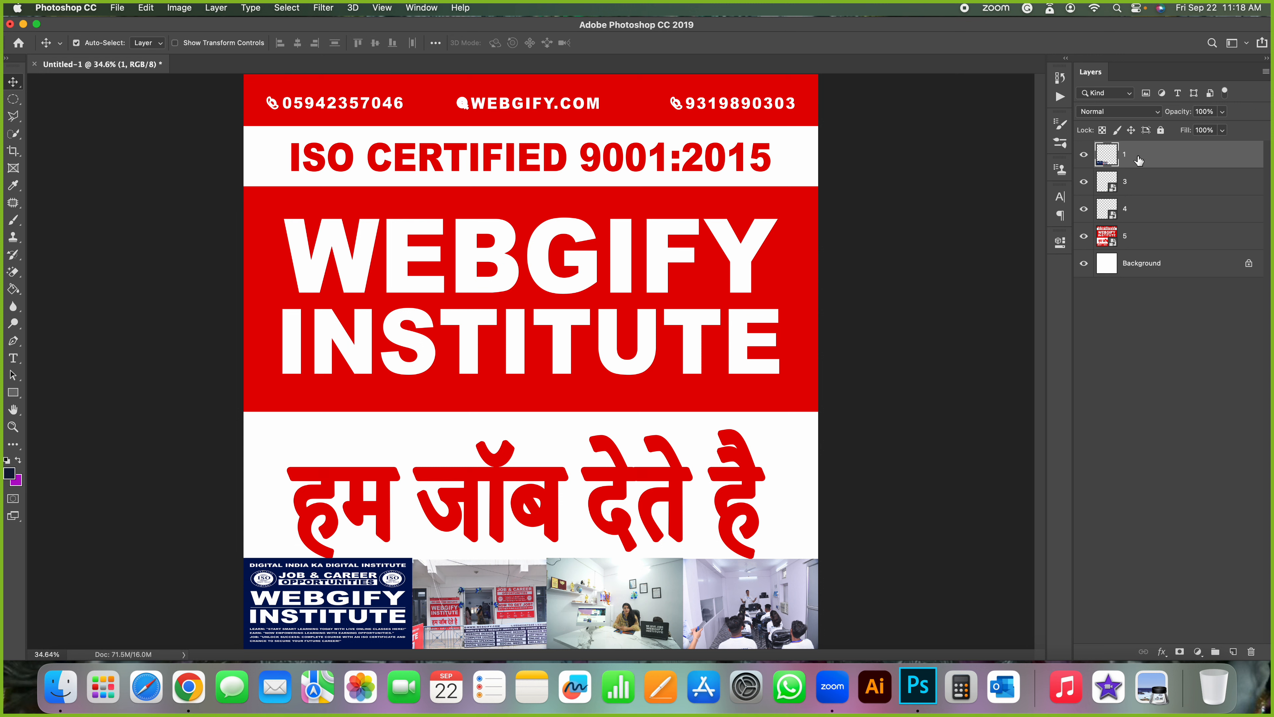
{"action": "left_click", "coordinate": [1082, 156]}
{"action": "left_click", "coordinate": [1084, 154]}
{"action": "left_click", "coordinate": [1084, 155]}
{"action": "left_click", "coordinate": [1083, 154]}
Move the merged layer up over the banner, and undo everything back to the separate layers 1 and 2.
{"action": "left_click_drag", "start_coordinate": [404, 606], "coordinate": [512, 430]}
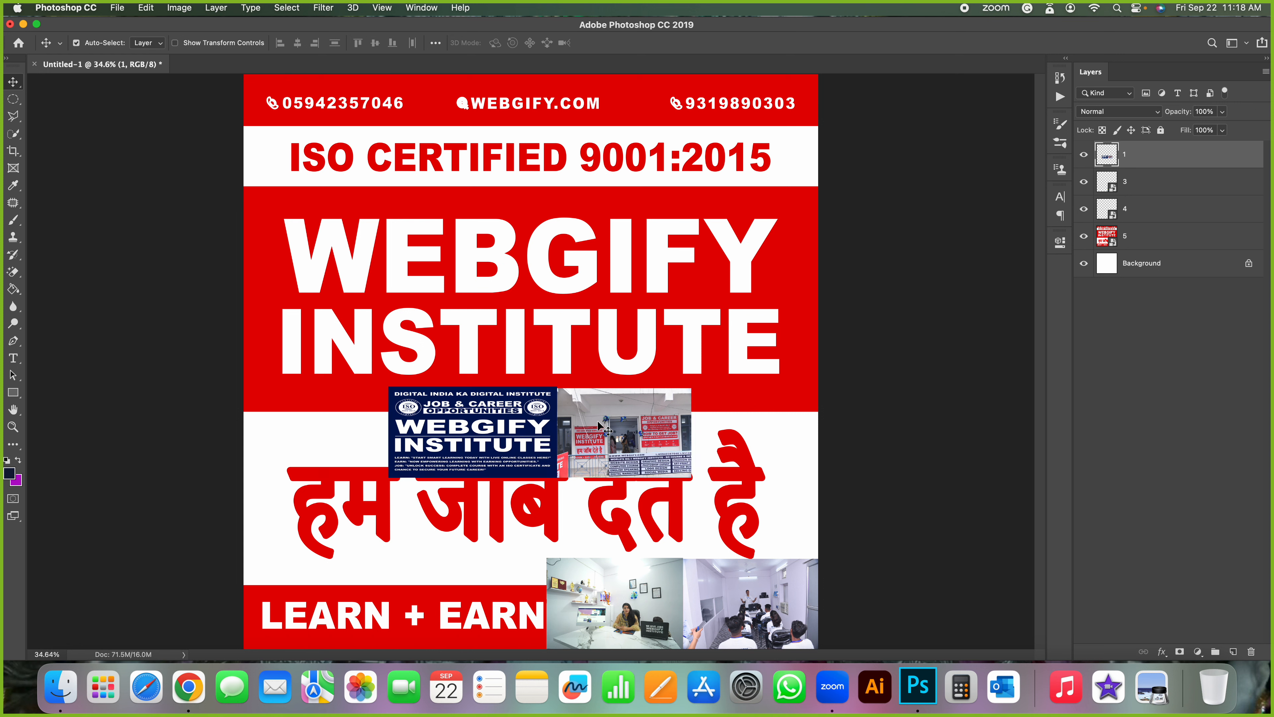
{"action": "key", "text": "super+z"}
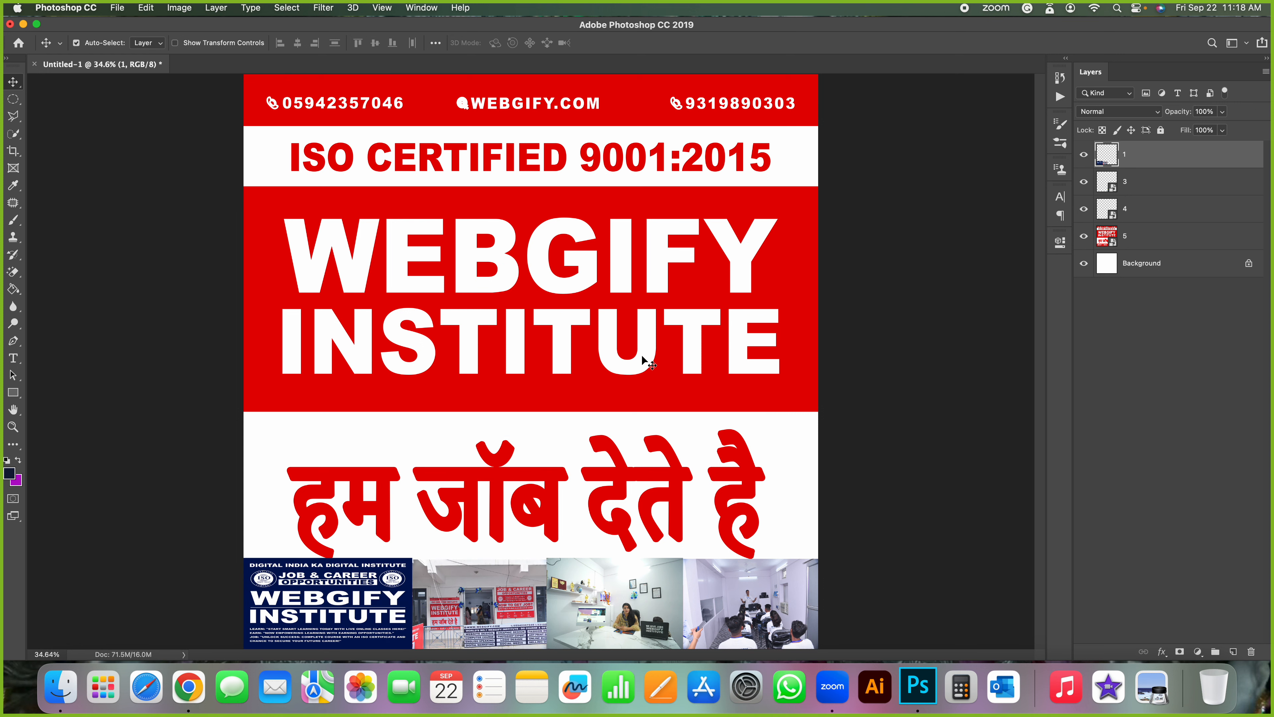
{"action": "key", "text": "super+z"}
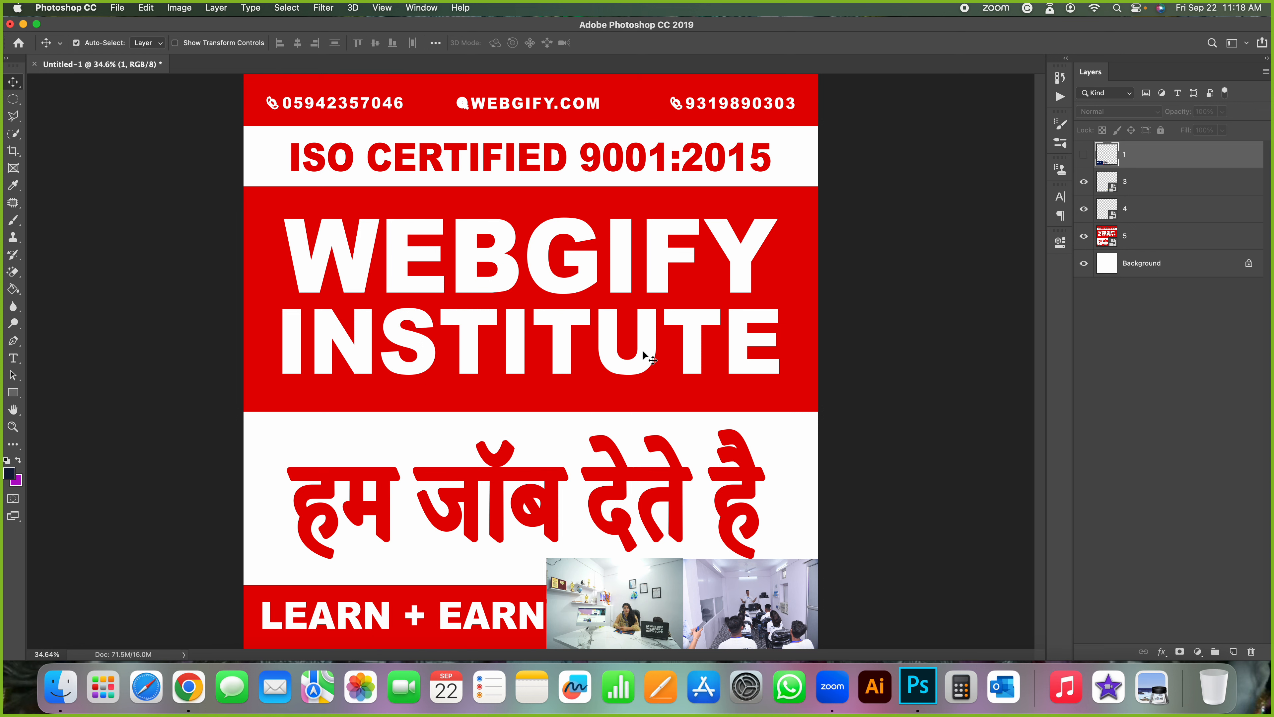
{"action": "key", "text": "super+z"}
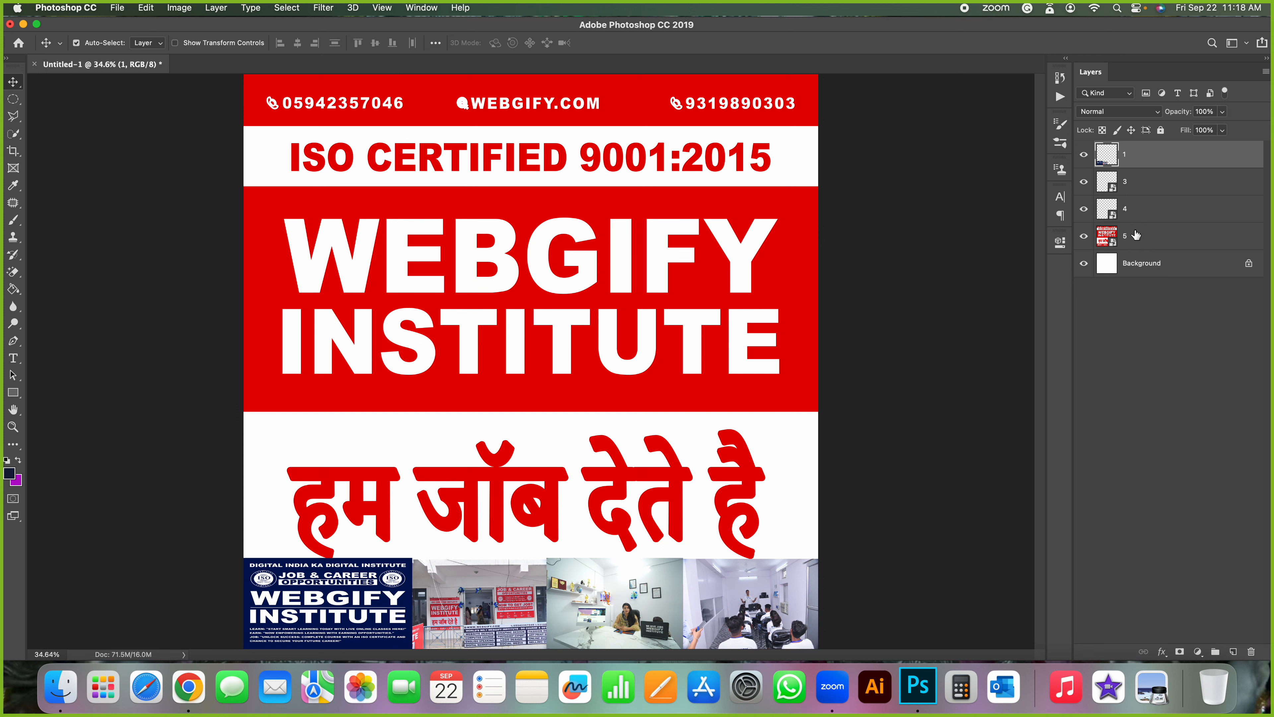
{"action": "key", "text": "super+z"}
{"action": "key", "text": "super+z"}
{"action": "key", "text": "super+z"}
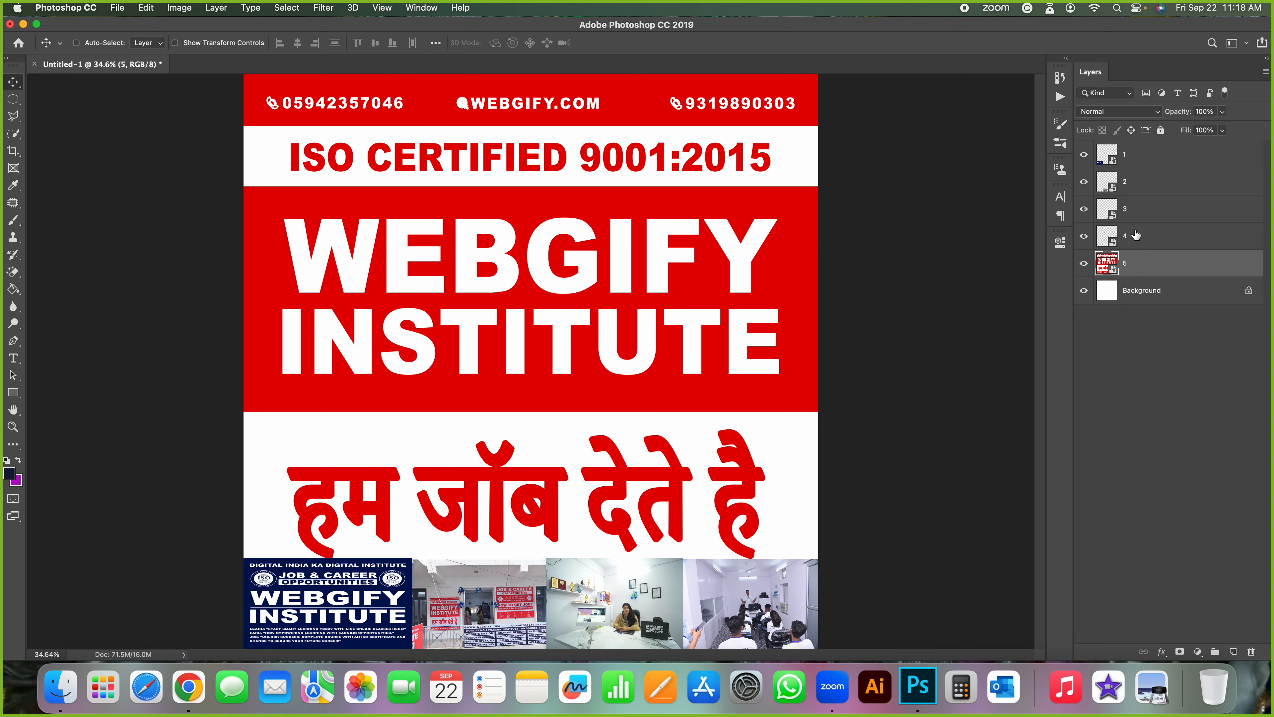
Switch layer 1's visibility off and on to identify its image, and select layers 1 to 3 together.
{"action": "left_click", "coordinate": [1138, 185]}
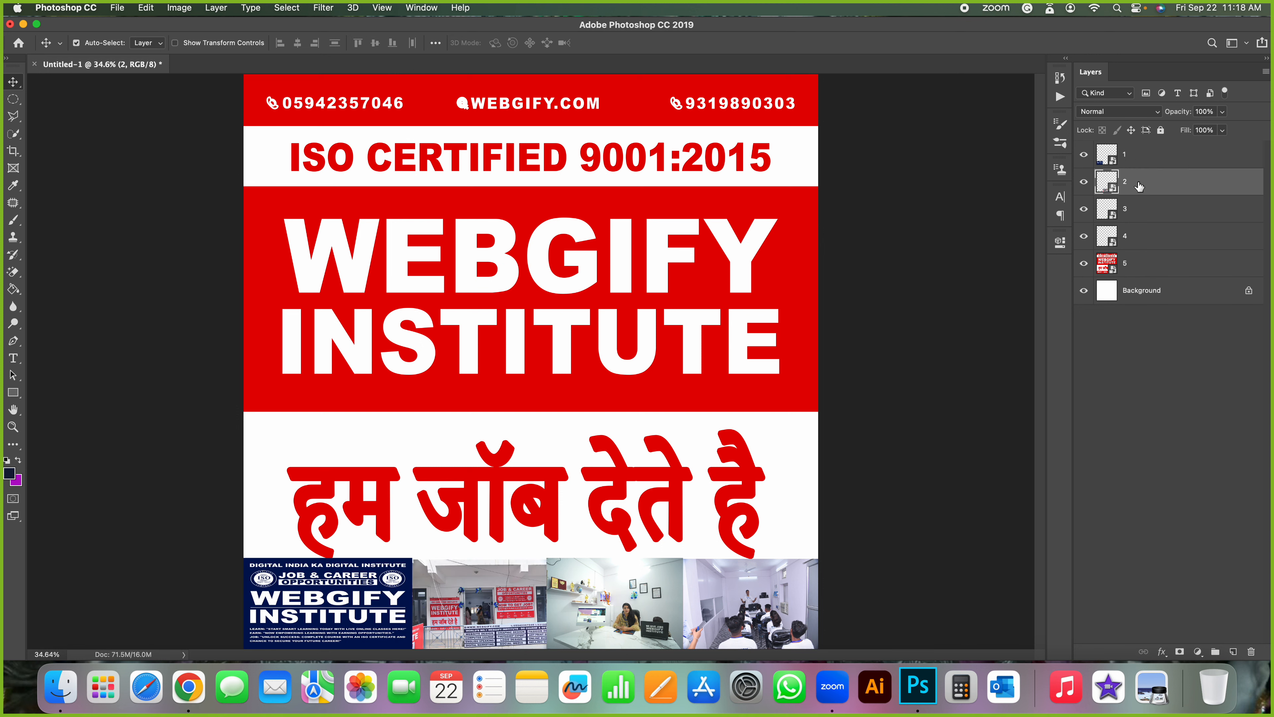
{"action": "left_click", "coordinate": [1141, 160]}
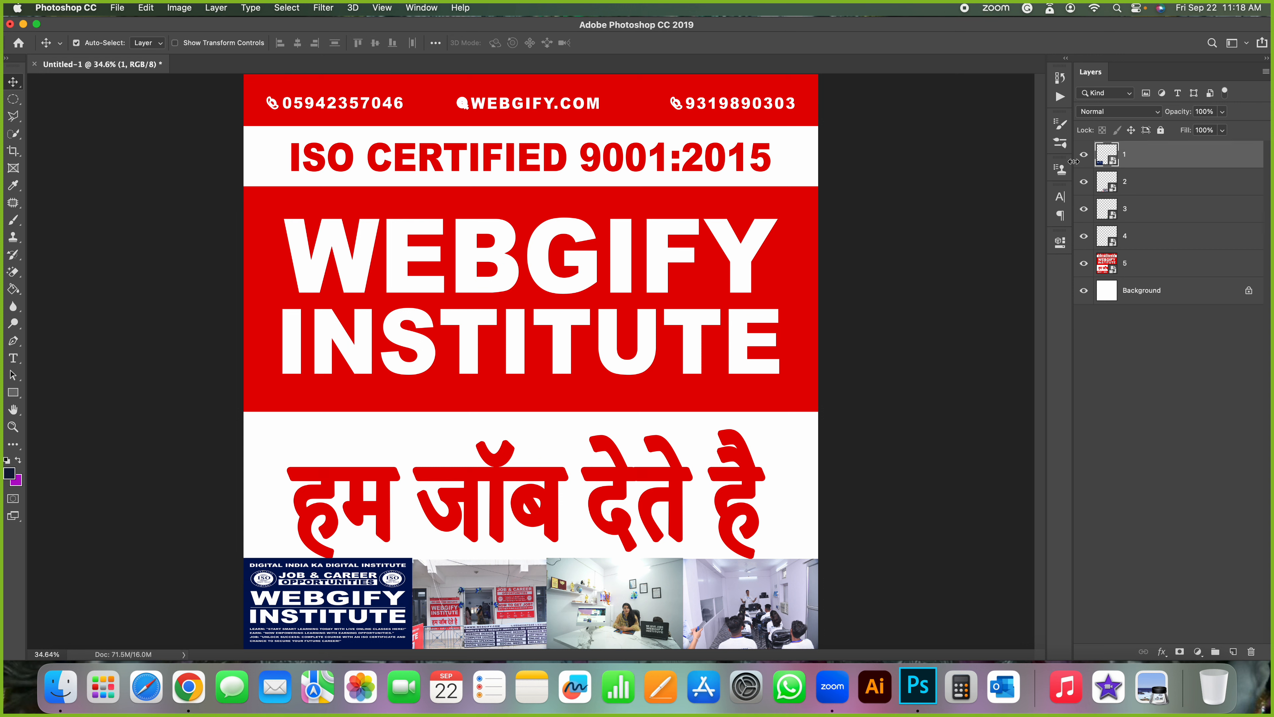
{"action": "left_click", "coordinate": [1084, 155]}
{"action": "left_click", "coordinate": [1083, 155]}
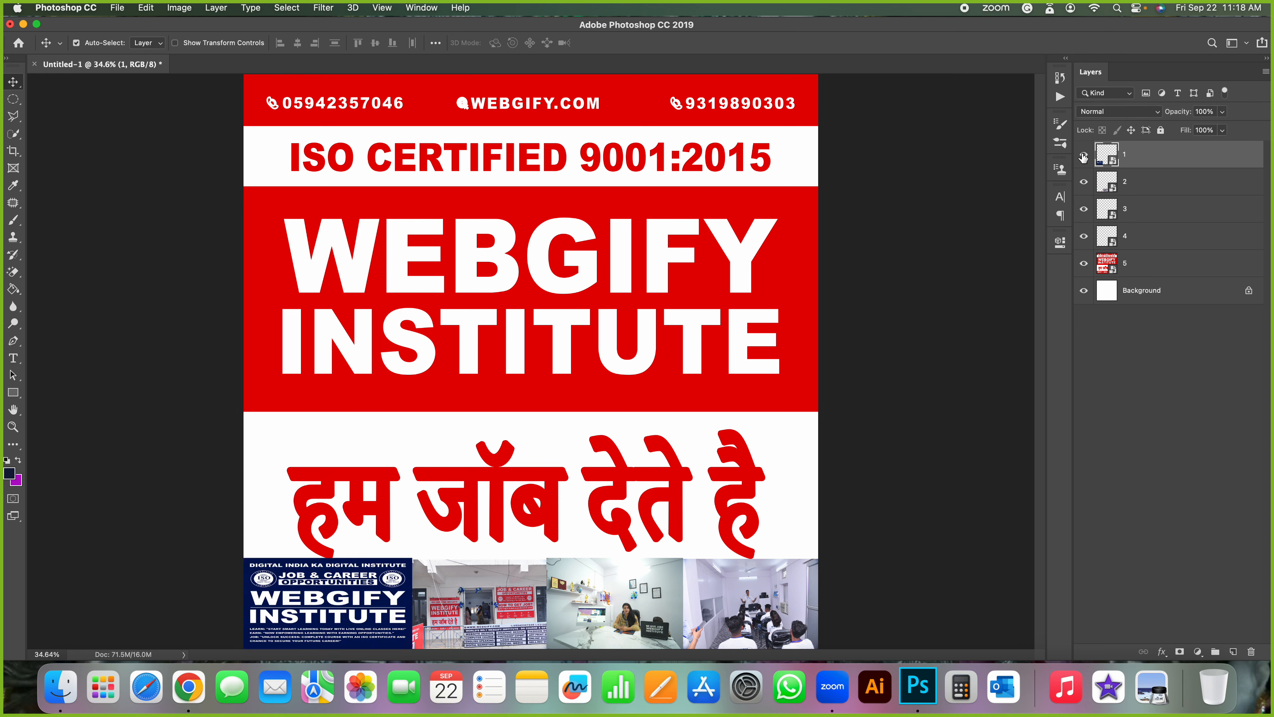
{"action": "left_click", "coordinate": [1082, 190]}
{"action": "left_click", "coordinate": [1081, 194]}
{"action": "left_click", "coordinate": [1082, 221]}
{"action": "left_click", "coordinate": [1172, 212], "text": "shift"}
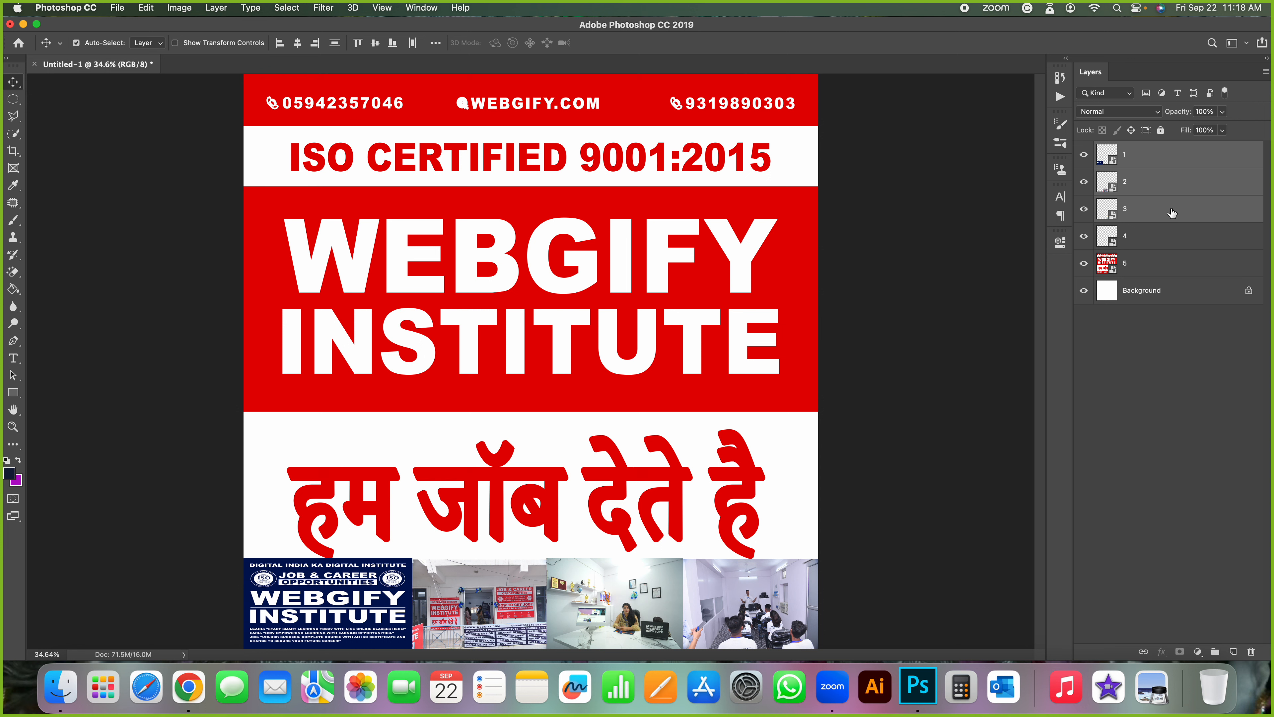
Move layers 3, 2 and 1 individually up over the banner, undoing each move.
{"action": "left_click", "coordinate": [1168, 220]}
{"action": "left_click_drag", "start_coordinate": [563, 586], "coordinate": [583, 449]}
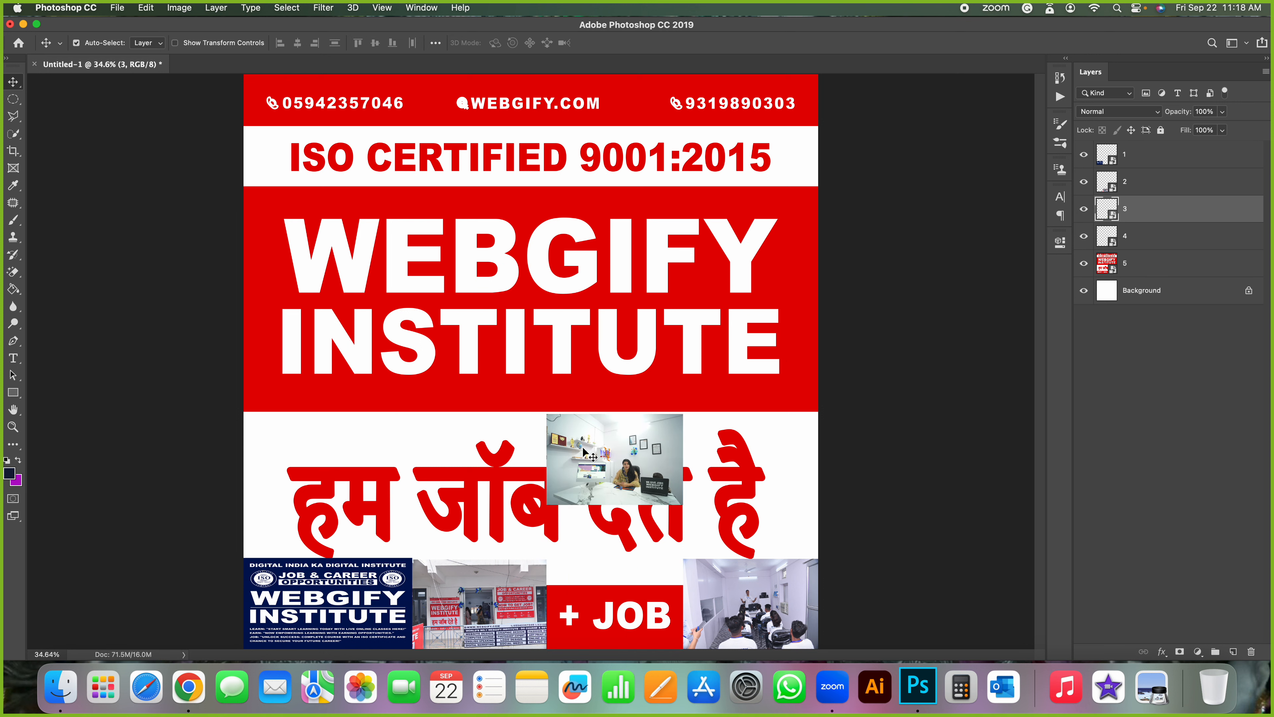
{"action": "key", "text": "super+z"}
{"action": "left_click", "coordinate": [1147, 191]}
{"action": "left_click_drag", "start_coordinate": [512, 596], "coordinate": [617, 424]}
{"action": "key", "text": "super+z"}
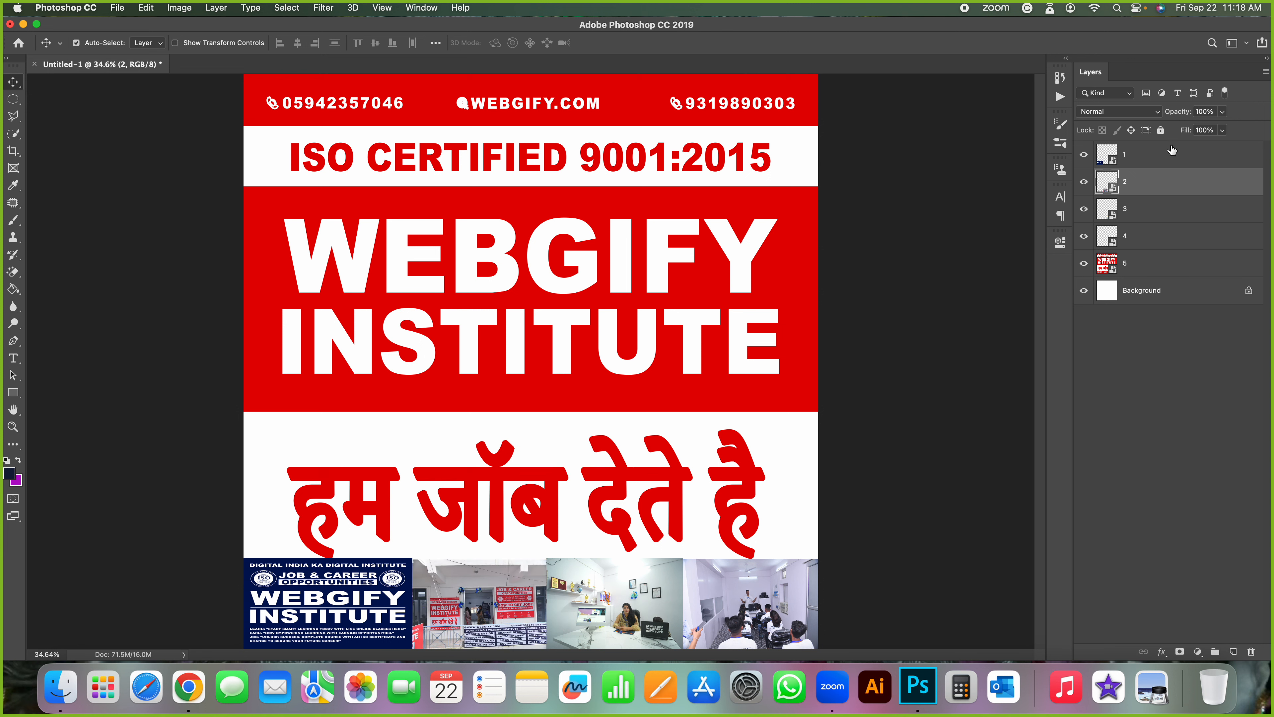
{"action": "left_click", "coordinate": [1172, 153]}
{"action": "left_click_drag", "start_coordinate": [355, 582], "coordinate": [549, 276]}
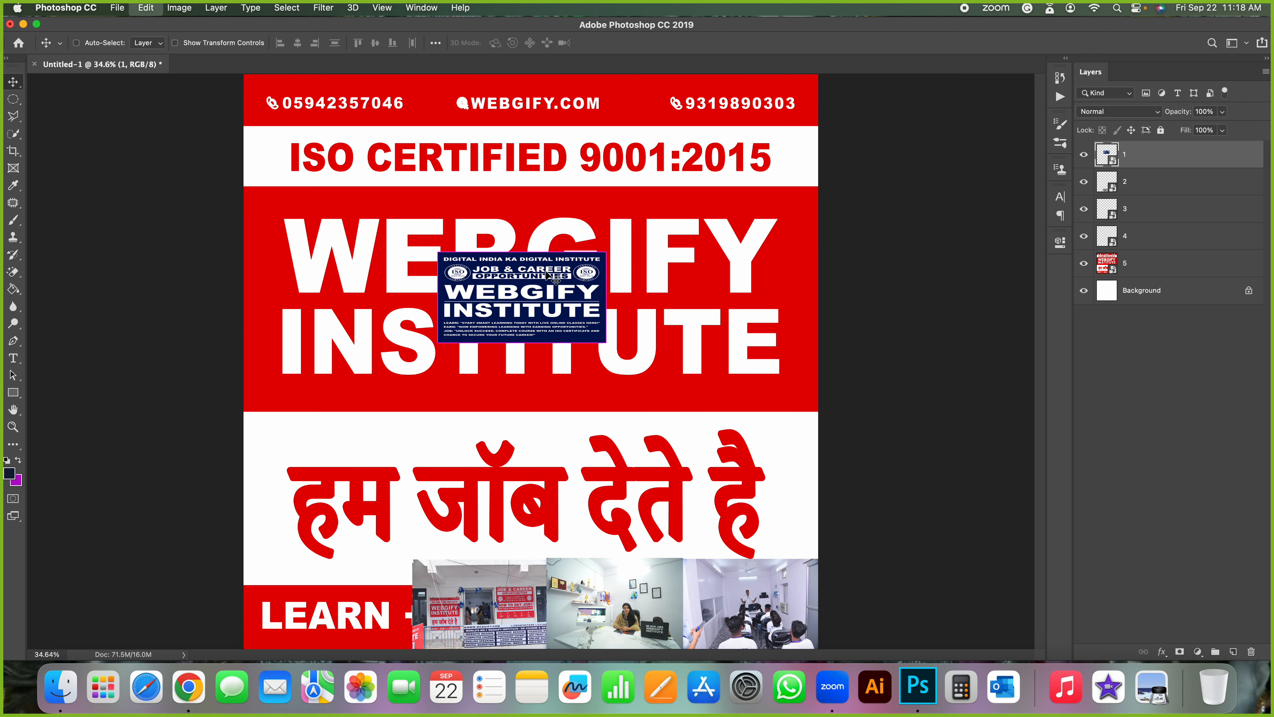
{"action": "key", "text": "super+z"}
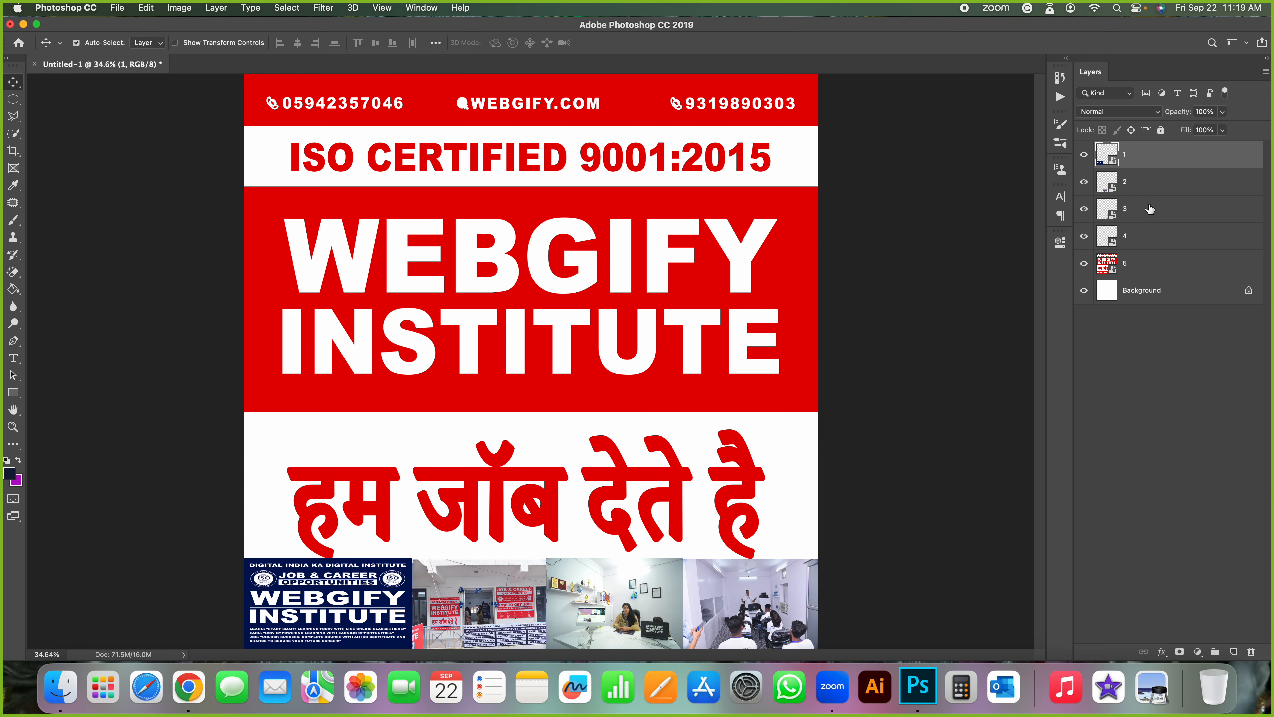
Merge layers 1 to 3 and move the merged image strip up over the large INSTITUTE heading with Free Transform active.
{"action": "left_click", "coordinate": [1150, 209], "text": "shift"}
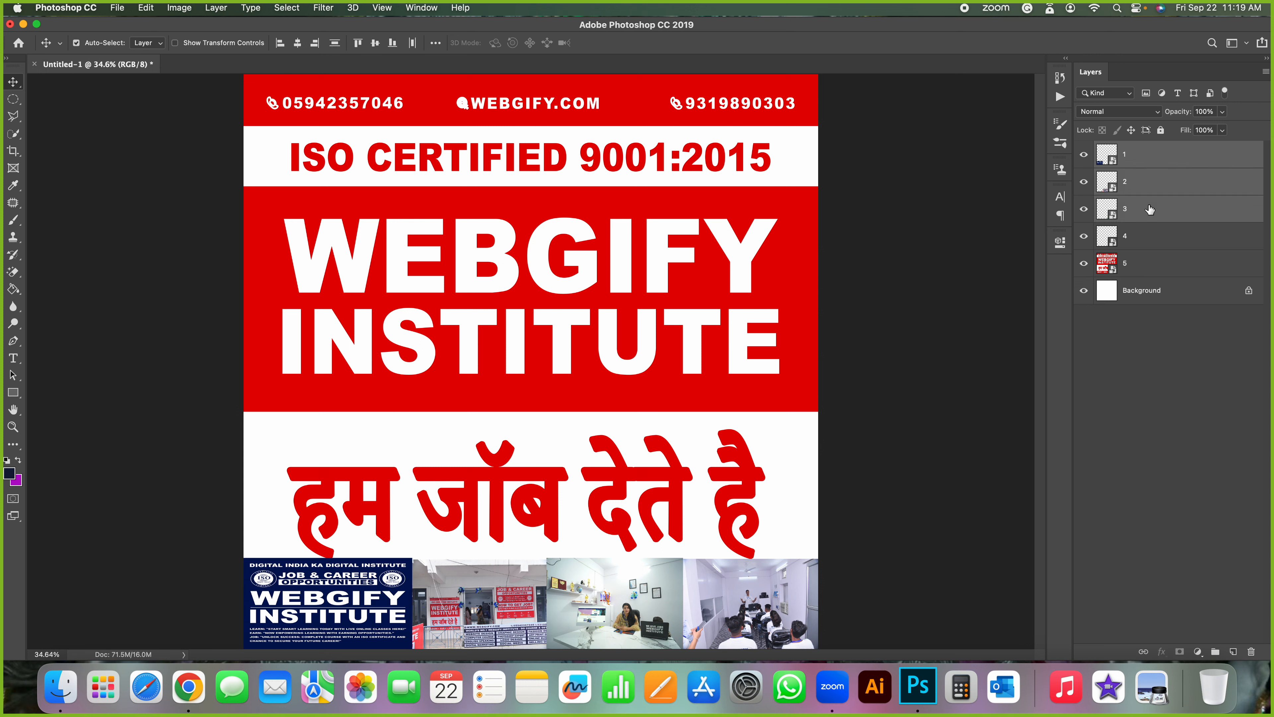
{"action": "right_click", "coordinate": [1149, 208]}
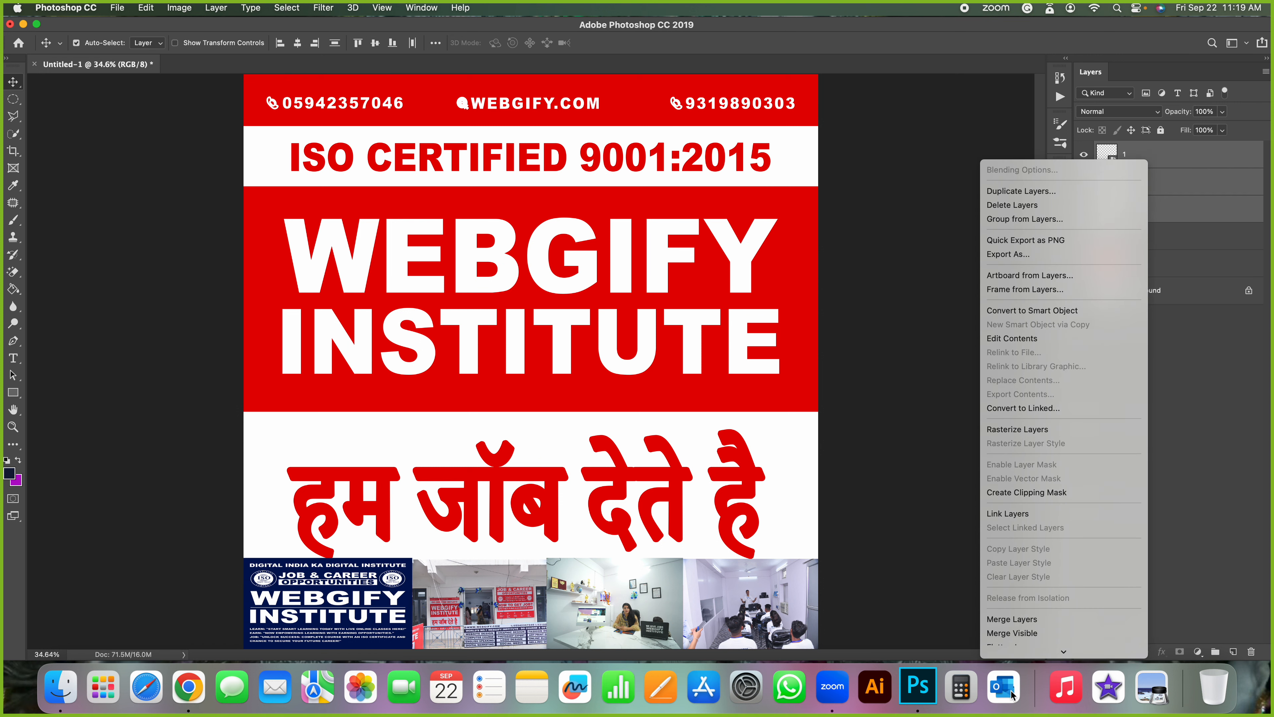
{"action": "left_click", "coordinate": [1018, 536]}
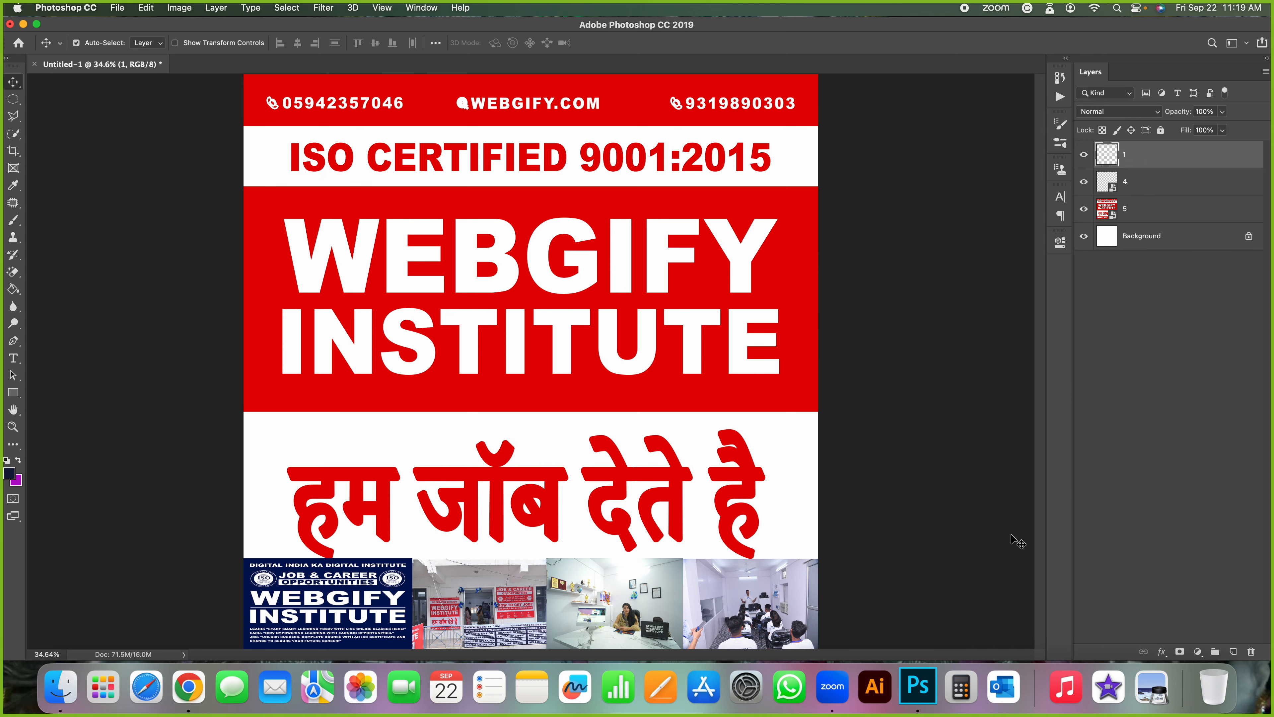
{"action": "left_click_drag", "start_coordinate": [459, 560], "coordinate": [549, 342]}
{"action": "key", "text": "super+t"}
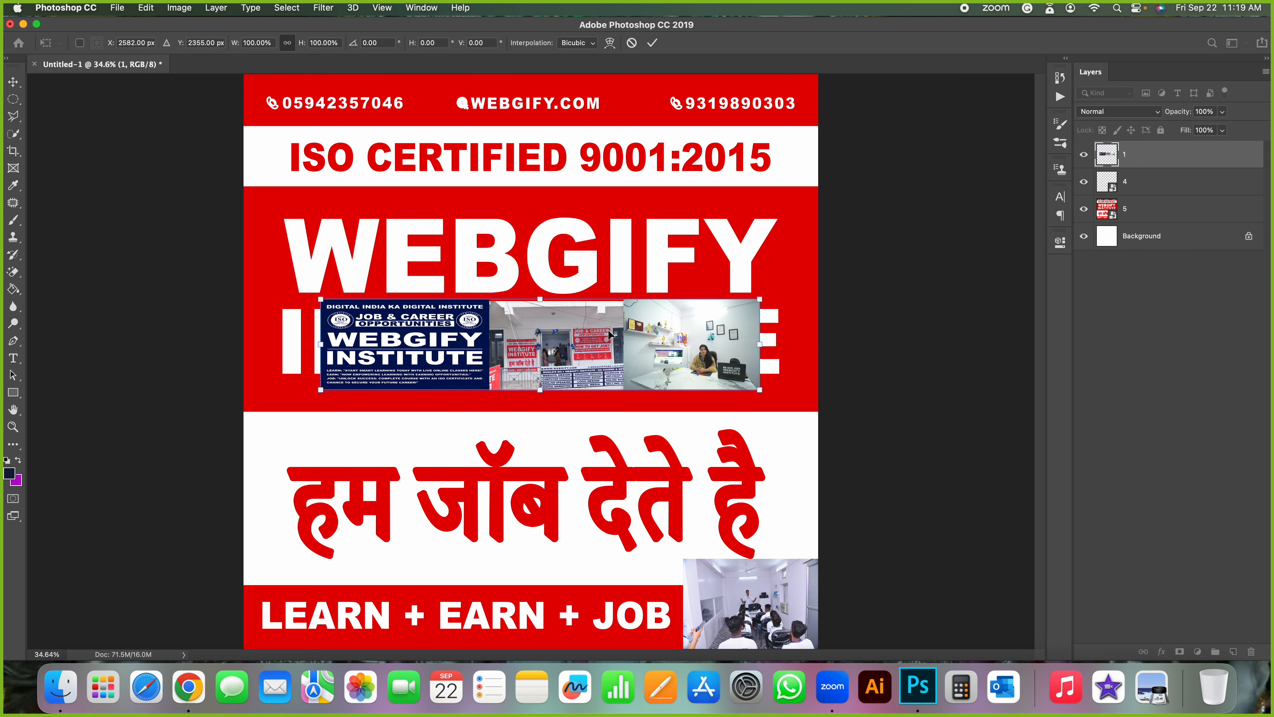
Hide Zoom's floating meeting controls, and undo the strip's move and merge back to the separate layers 1 to 3.
{"action": "left_click", "coordinate": [944, 56]}
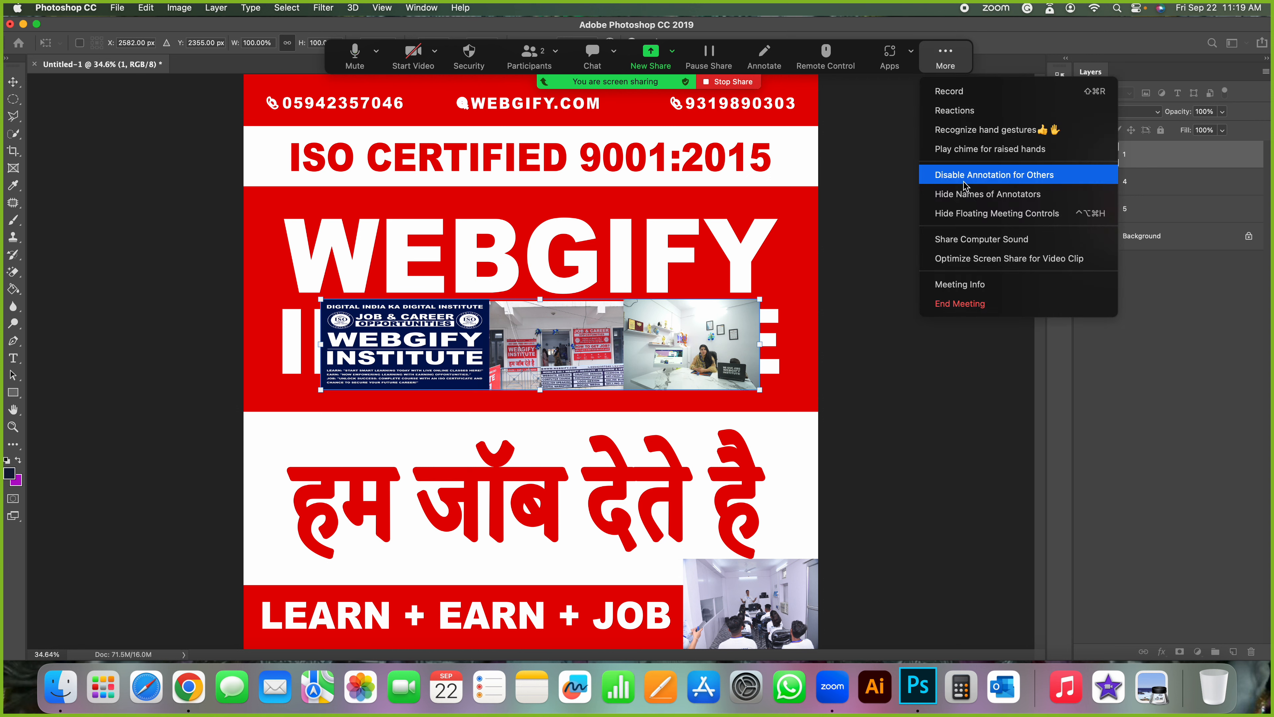
{"action": "left_click", "coordinate": [959, 219]}
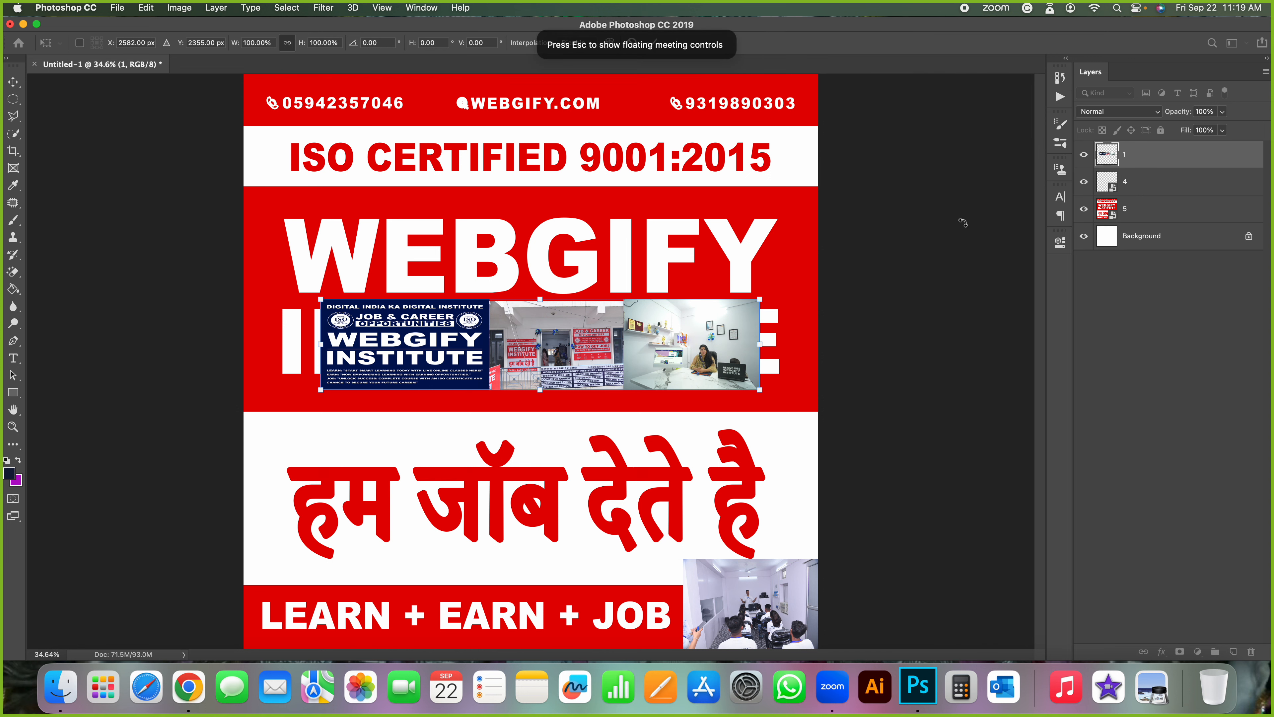
{"action": "key", "text": "Return"}
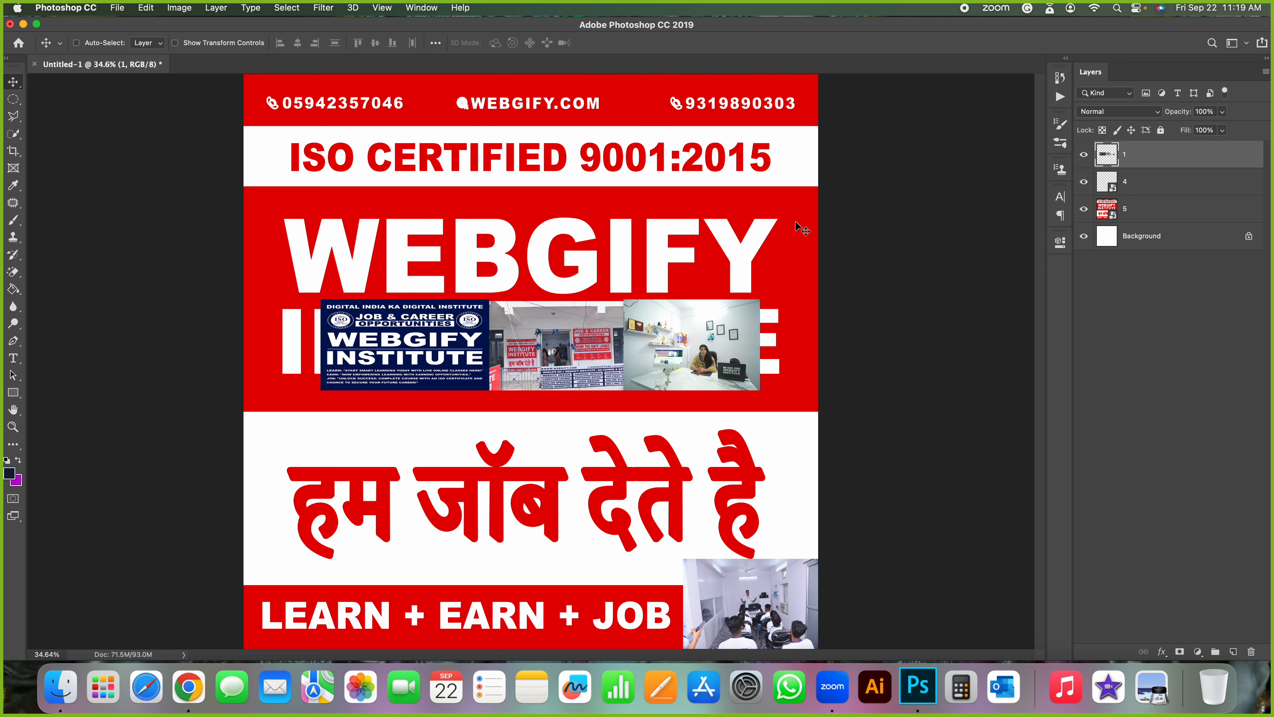
{"action": "key", "text": "super+z"}
{"action": "key", "text": "super+z"}
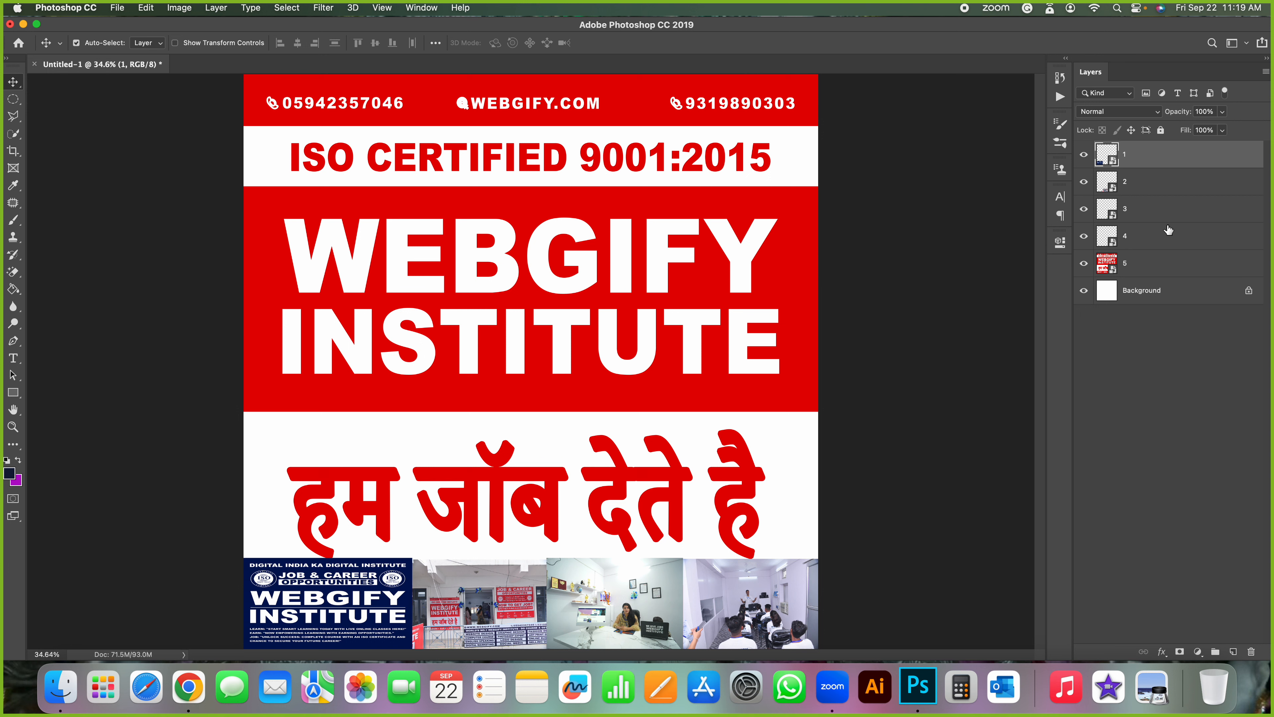
Select layers 1 to 5 together, leaving out the Background, and combine them with Merge Layers.
{"action": "left_click", "coordinate": [1145, 182]}
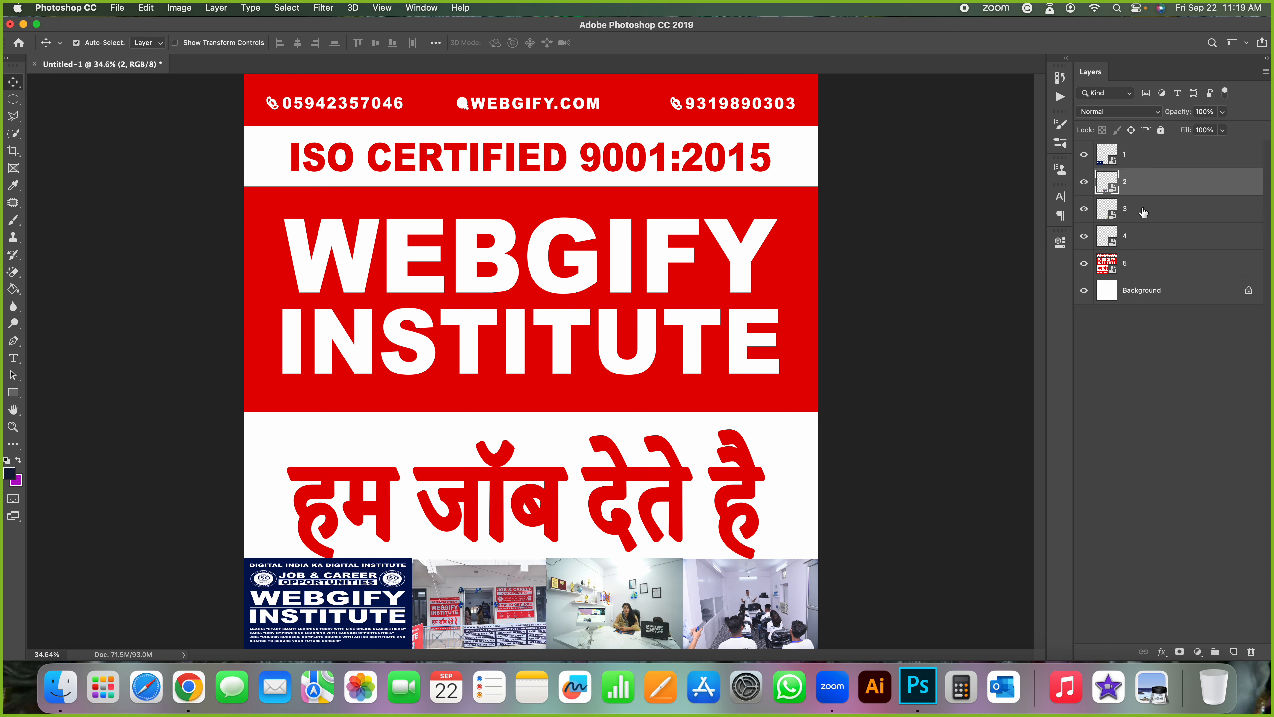
{"action": "left_click", "coordinate": [1142, 212]}
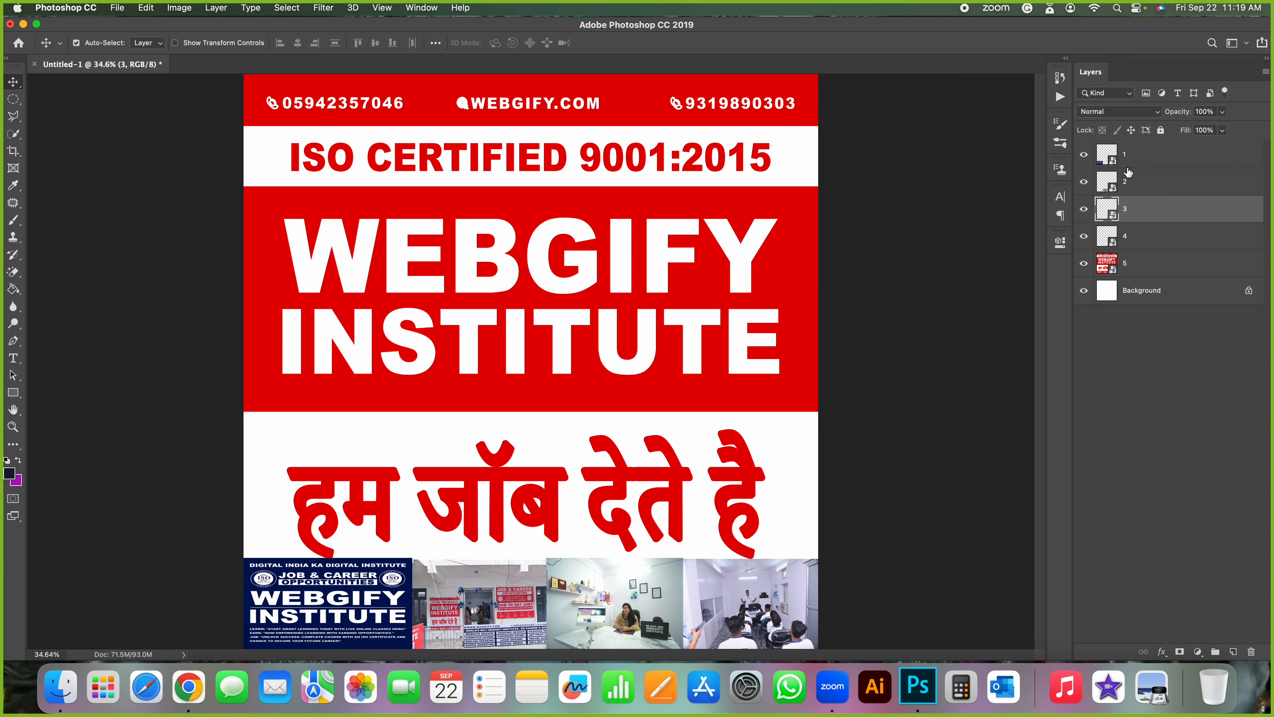
{"action": "left_click", "coordinate": [1161, 155]}
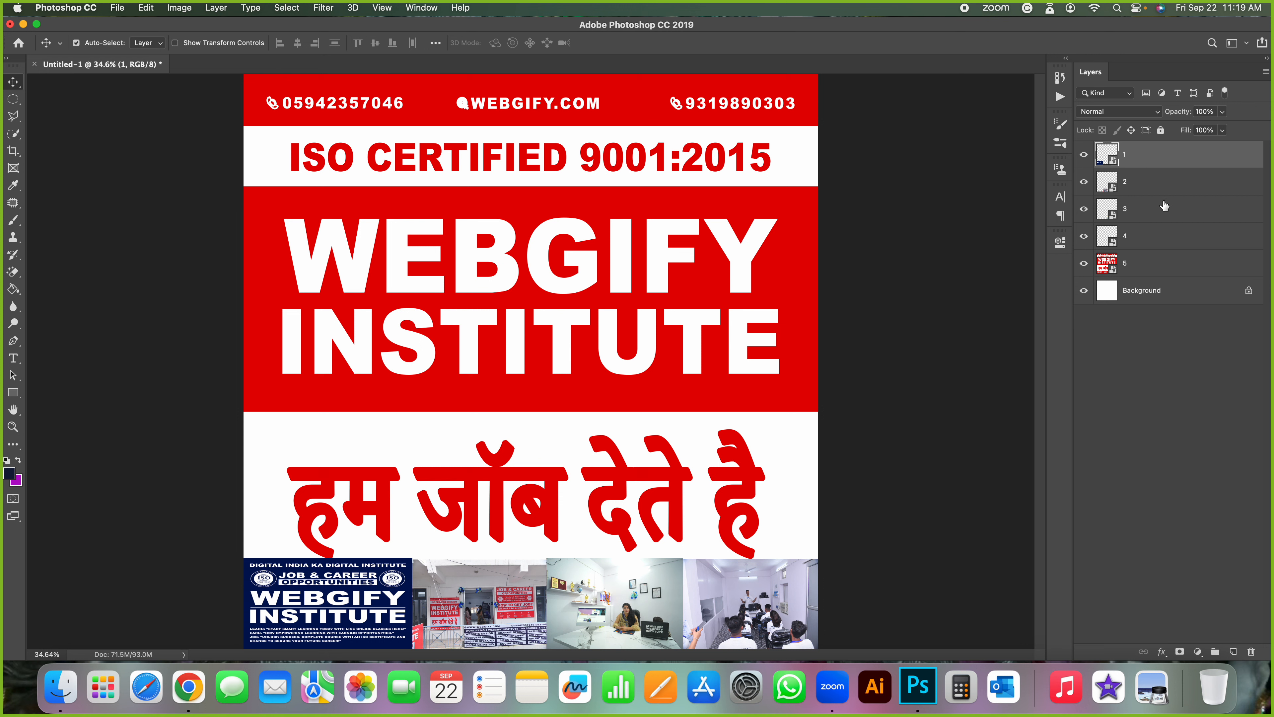
{"action": "left_click", "coordinate": [1162, 271], "text": "shift"}
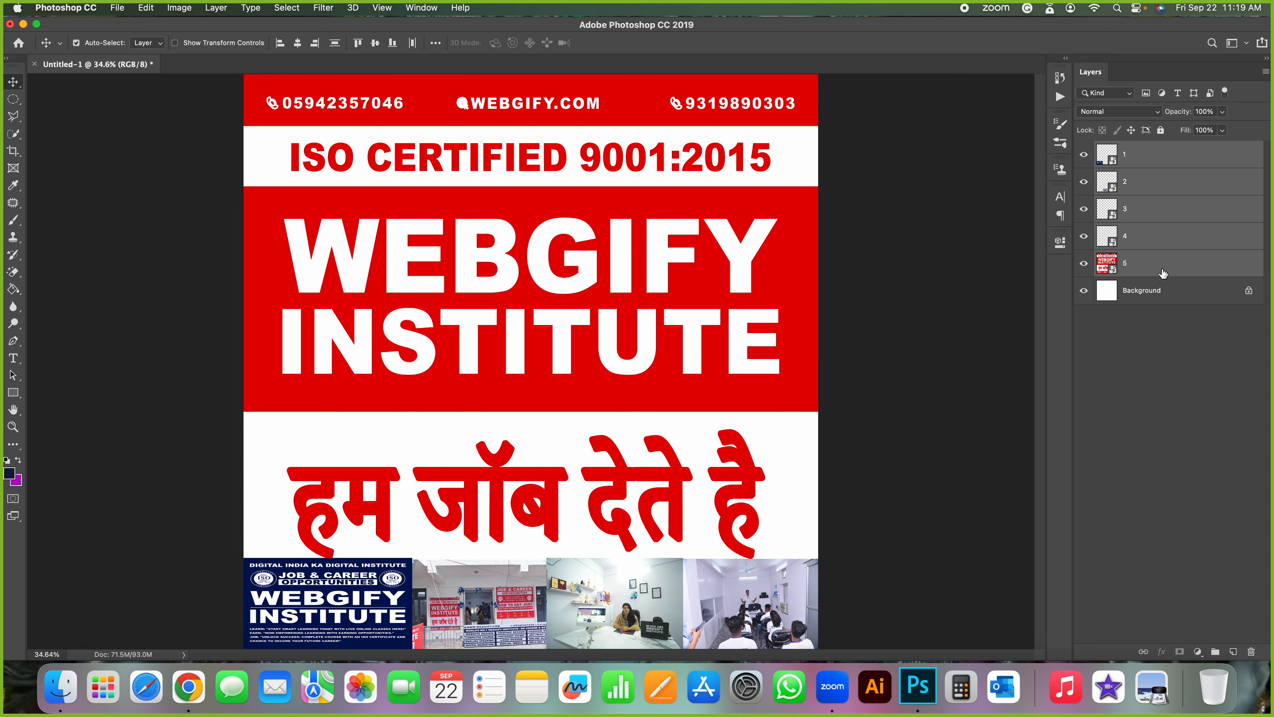
{"action": "right_click", "coordinate": [1167, 266]}
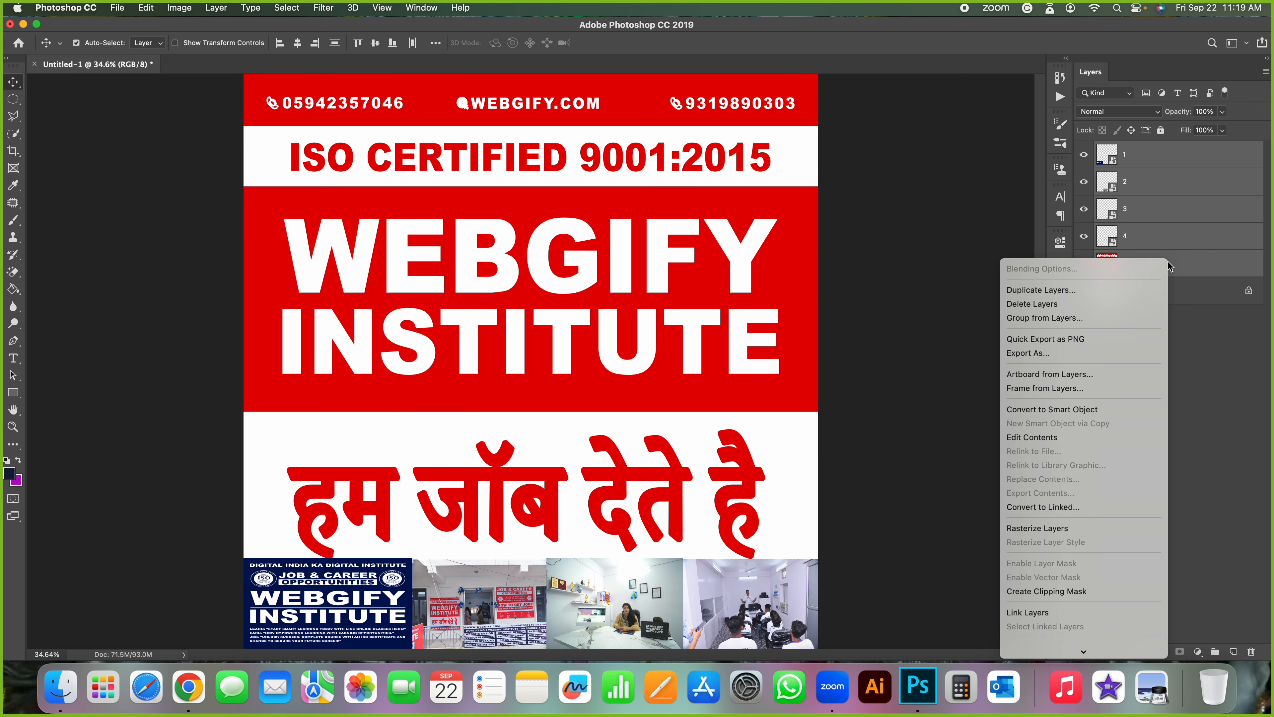
{"action": "mouse_move", "coordinate": [1058, 651]}
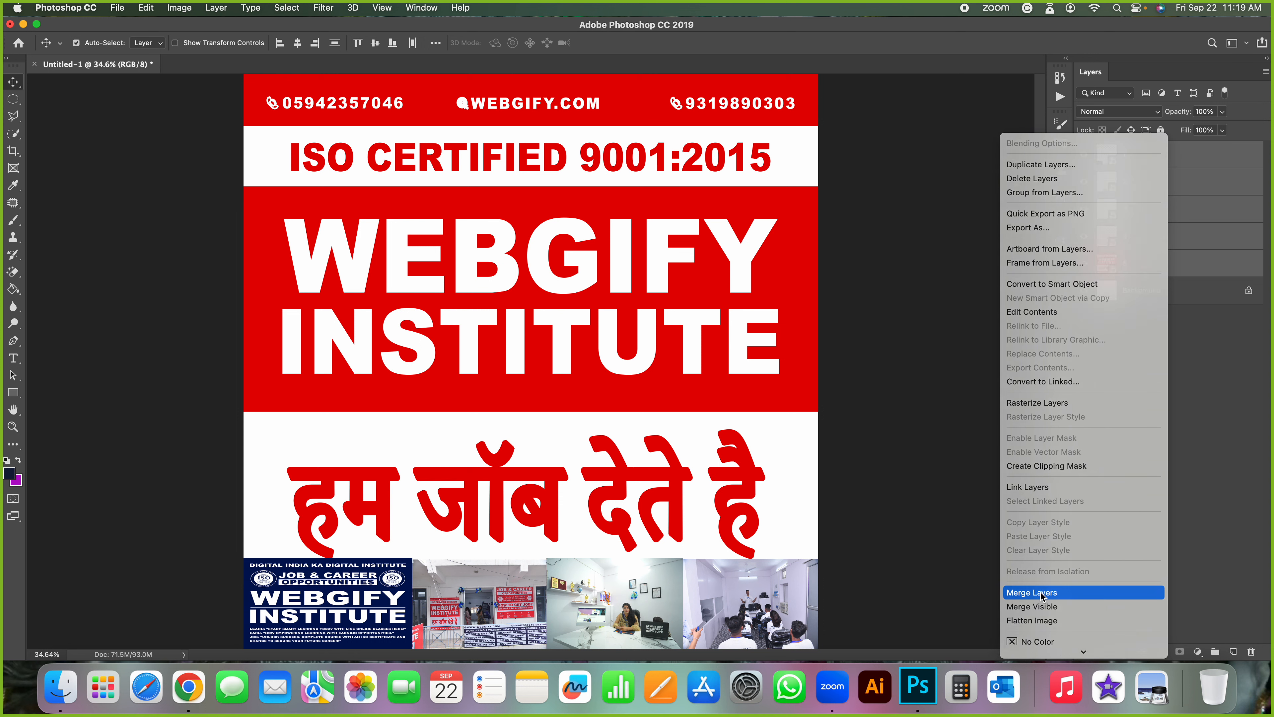
{"action": "left_click", "coordinate": [1042, 595]}
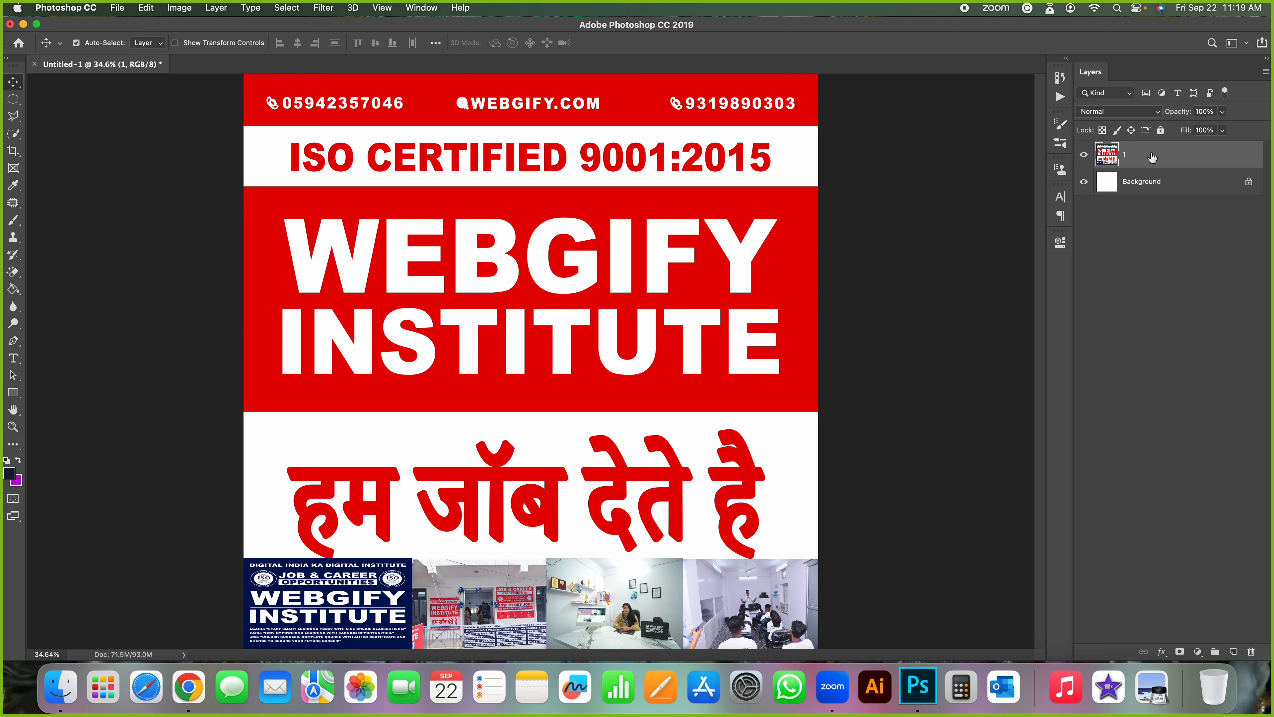
Switch the merged banner layer's visibility off and on twice to compare it with the white Background.
{"action": "left_click", "coordinate": [1084, 155]}
{"action": "left_click", "coordinate": [1083, 157]}
{"action": "left_click", "coordinate": [1084, 156]}
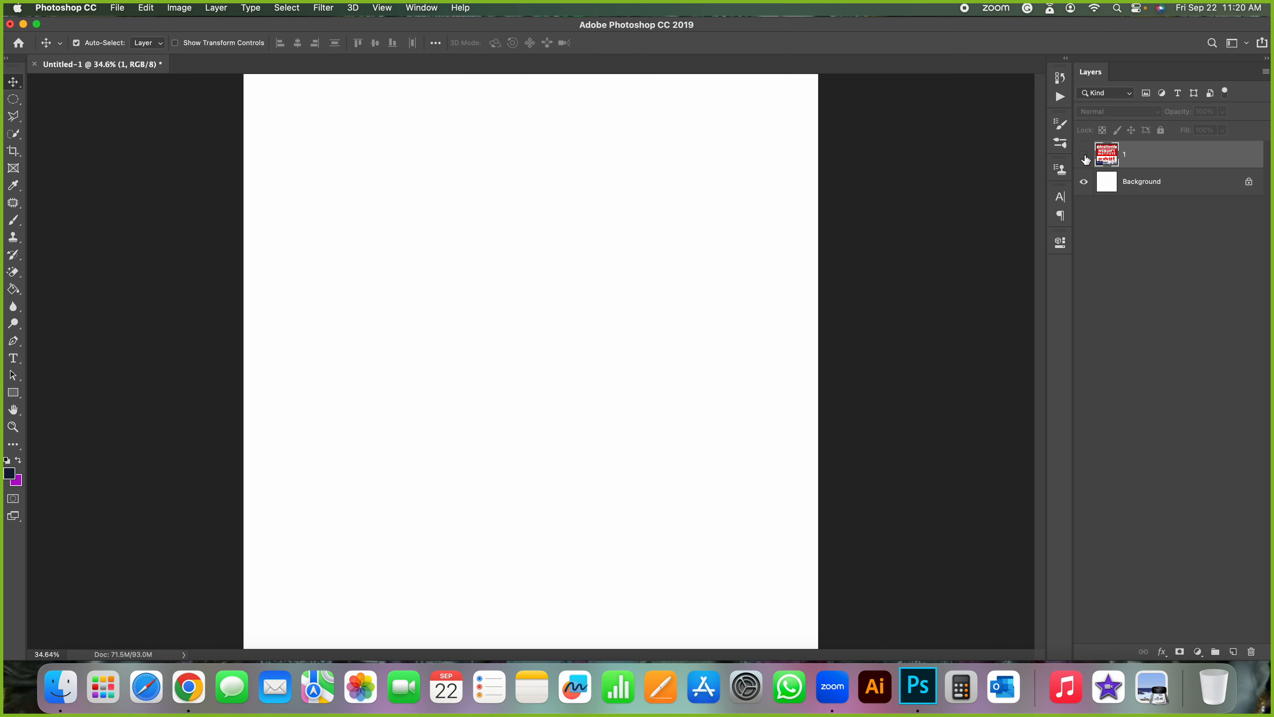
{"action": "left_click", "coordinate": [1084, 156]}
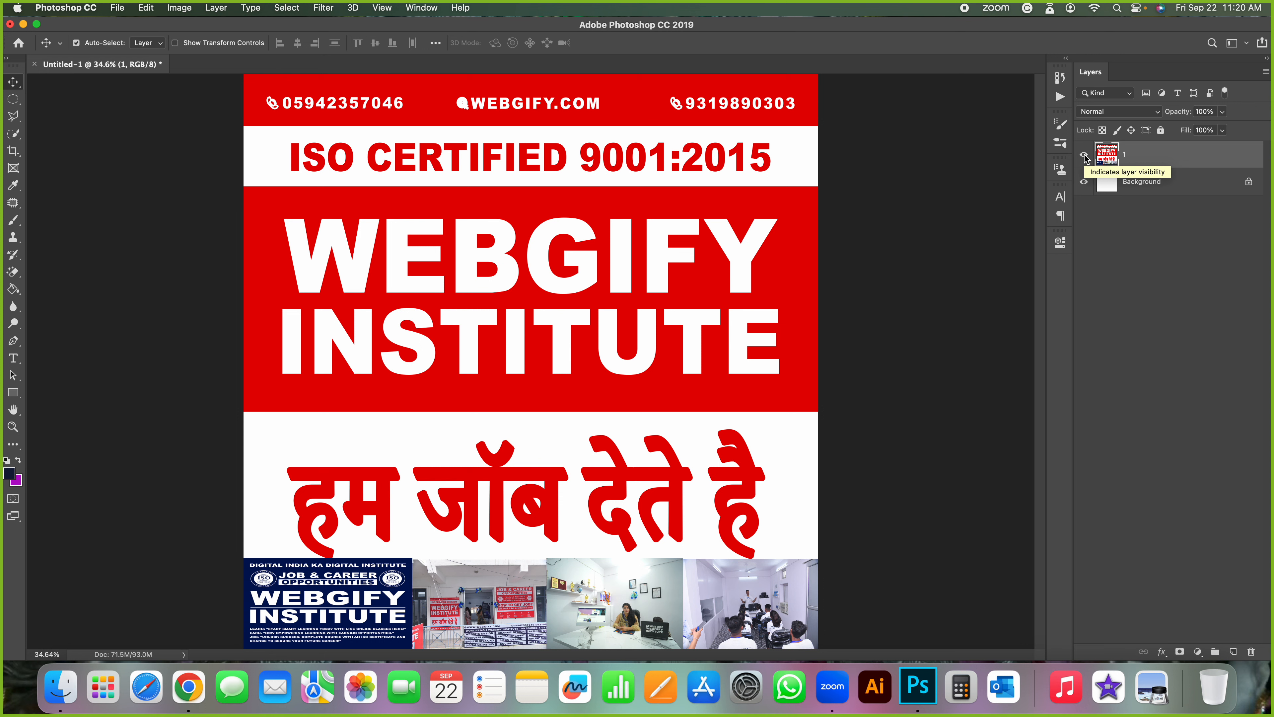
Move the whole merged banner up and to the right with Free Transform, and hide Zoom's floating meeting controls.
{"action": "key", "text": "super+t"}
{"action": "left_click_drag", "start_coordinate": [523, 323], "coordinate": [567, 267]}
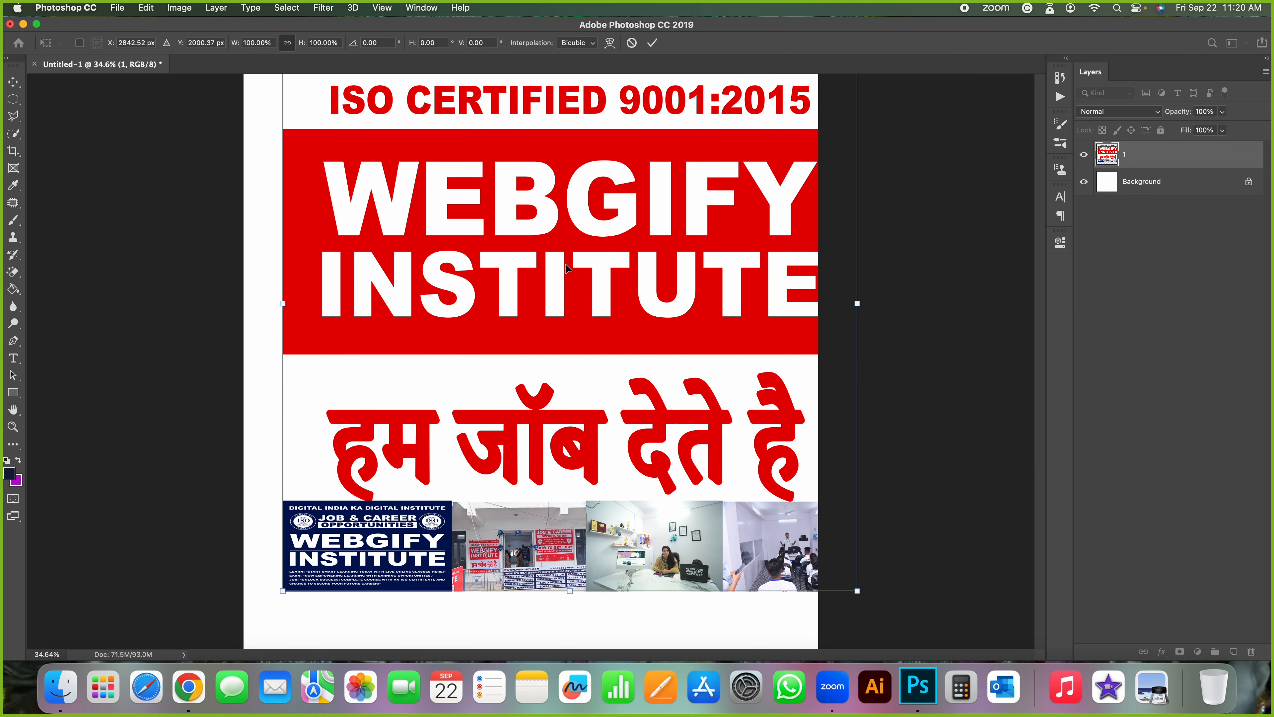
{"action": "left_click", "coordinate": [945, 63]}
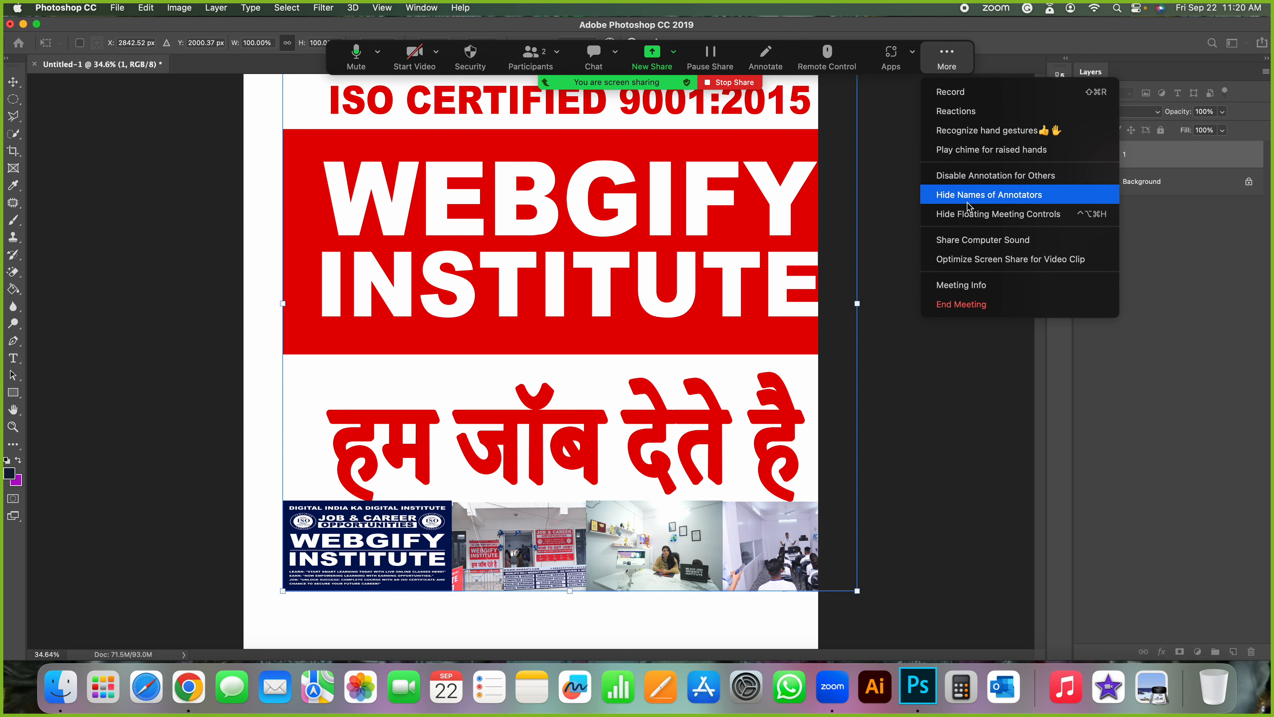
{"action": "left_click", "coordinate": [966, 210]}
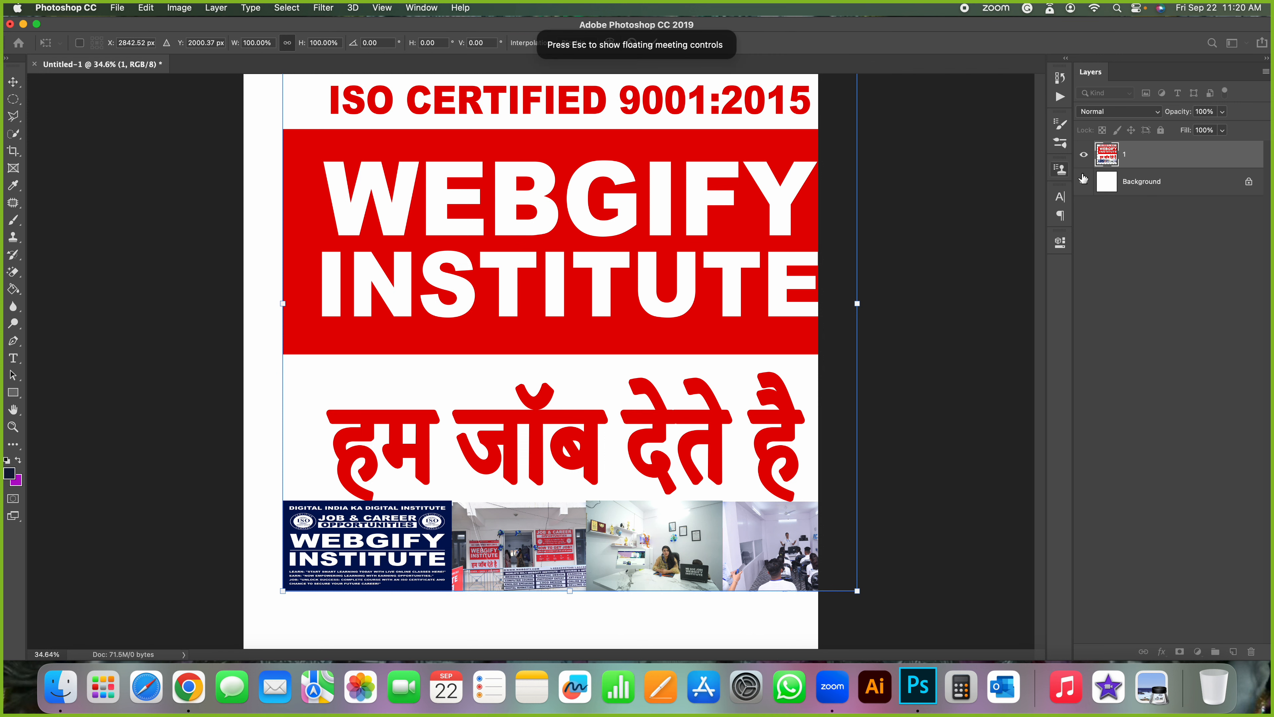
Select the Background and the merged layer in turn, and undo the merged banner's move.
{"action": "left_click", "coordinate": [1141, 182]}
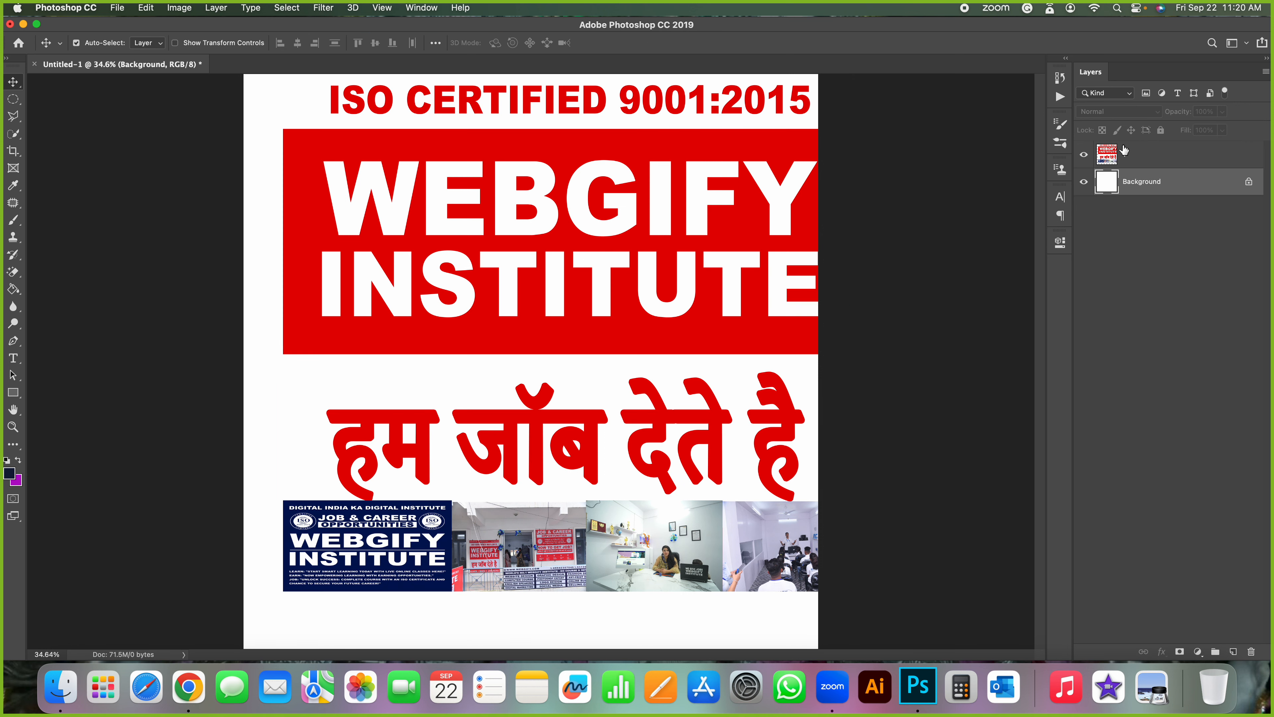
{"action": "left_click", "coordinate": [1142, 156]}
{"action": "key", "text": "super+z"}
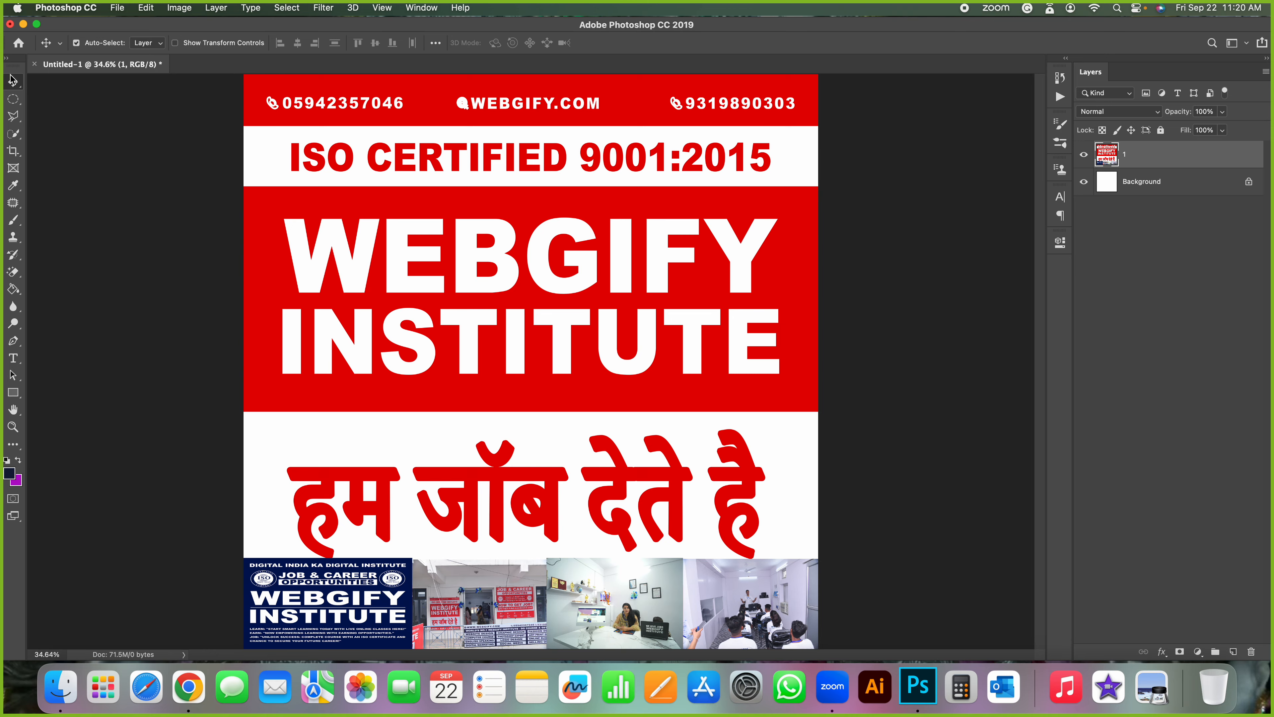
Switch the merged layer's visibility off and on, and undo the merge back to the separate layers 1 to 5.
{"action": "mouse_move", "coordinate": [737, 279]}
{"action": "left_mouse_down"}
{"action": "mouse_move", "coordinate": [692, 442]}
{"action": "mouse_move", "coordinate": [672, 210]}
{"action": "mouse_move", "coordinate": [832, 115]}
{"action": "mouse_move", "coordinate": [519, 371]}
{"action": "mouse_move", "coordinate": [682, 211]}
{"action": "mouse_move", "coordinate": [704, 198]}
{"action": "mouse_move", "coordinate": [802, 206]}
{"action": "mouse_move", "coordinate": [705, 270]}
{"action": "mouse_move", "coordinate": [732, 264]}
{"action": "mouse_move", "coordinate": [731, 277]}
{"action": "left_mouse_up"}
{"action": "key", "text": "super+comma"}
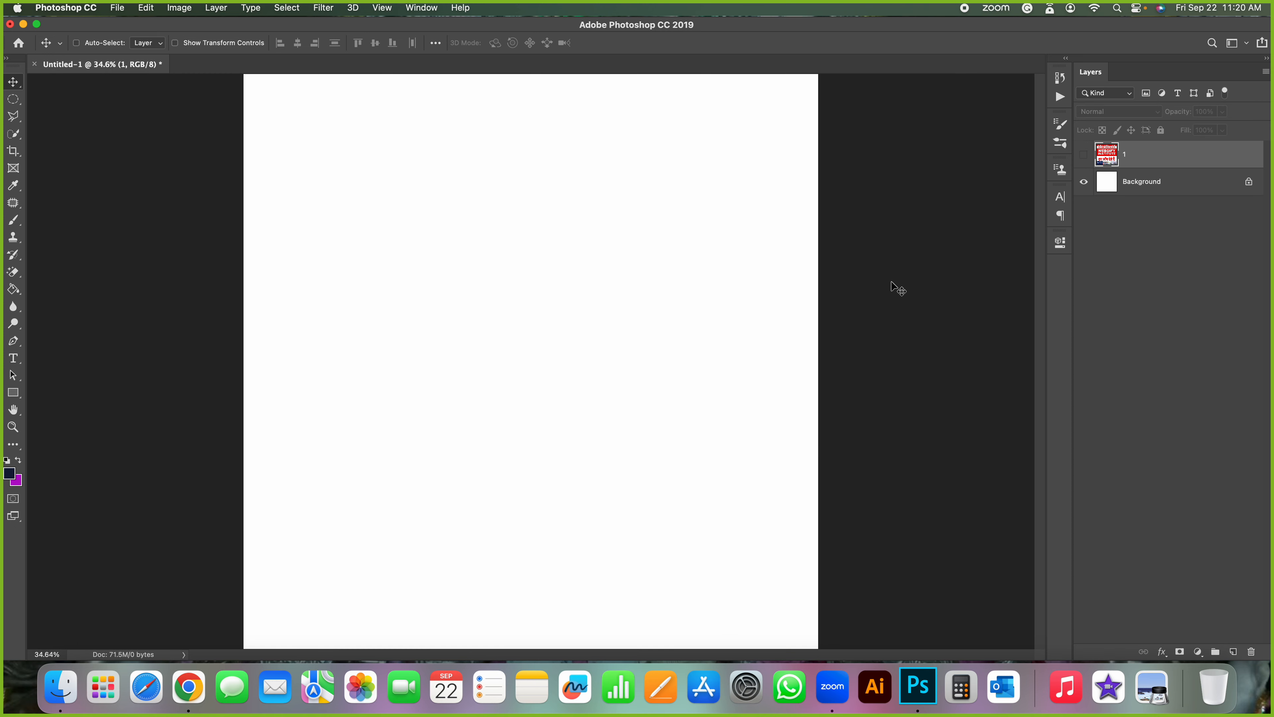
{"action": "key", "text": "super+comma"}
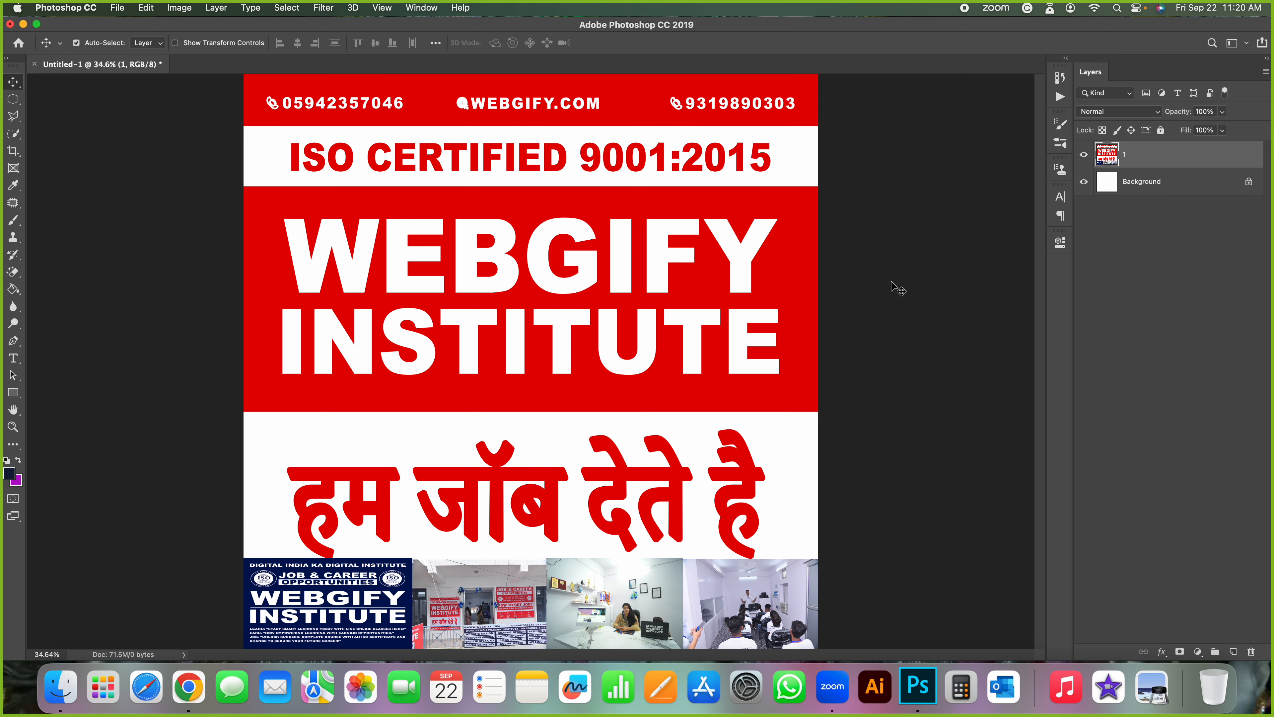
{"action": "key", "text": "super+comma"}
{"action": "key", "text": "super+comma"}
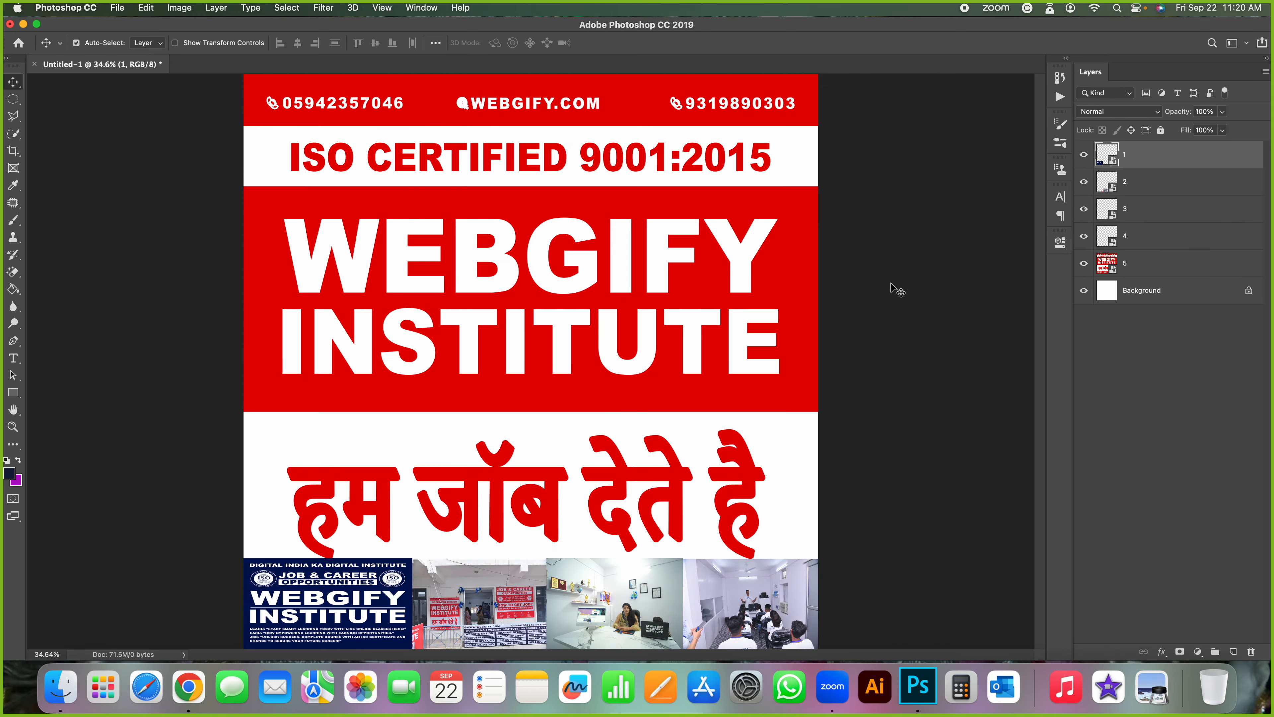
Switch layer 2's visibility off and on twice to identify its image in the bottom strip.
{"action": "left_click", "coordinate": [1084, 182]}
{"action": "left_click", "coordinate": [1085, 182]}
{"action": "left_click", "coordinate": [1085, 182]}
{"action": "left_click", "coordinate": [1084, 182]}
Add a 47 px inside Stroke to layer 2 and set its colour to the banner's red, e50000.
{"action": "left_click", "coordinate": [1154, 186]}
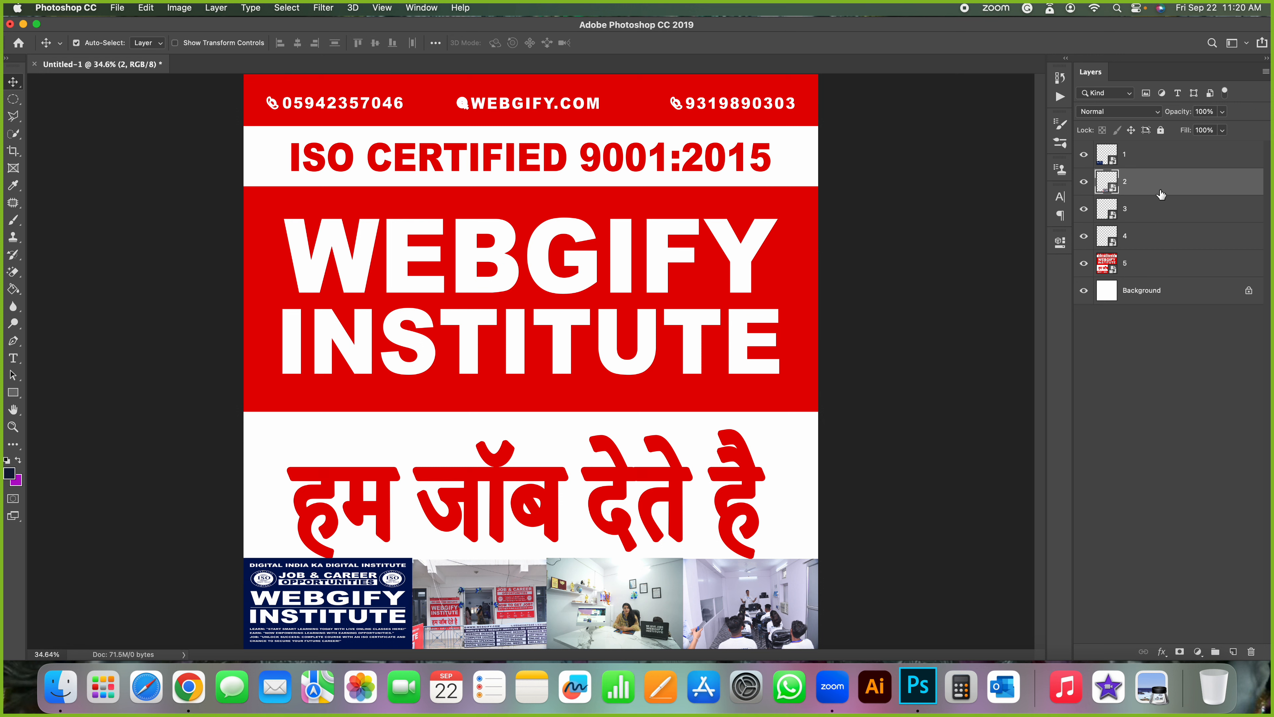
{"action": "right_click", "coordinate": [1160, 194]}
{"action": "left_click", "coordinate": [917, 400]}
{"action": "left_click", "coordinate": [561, 295]}
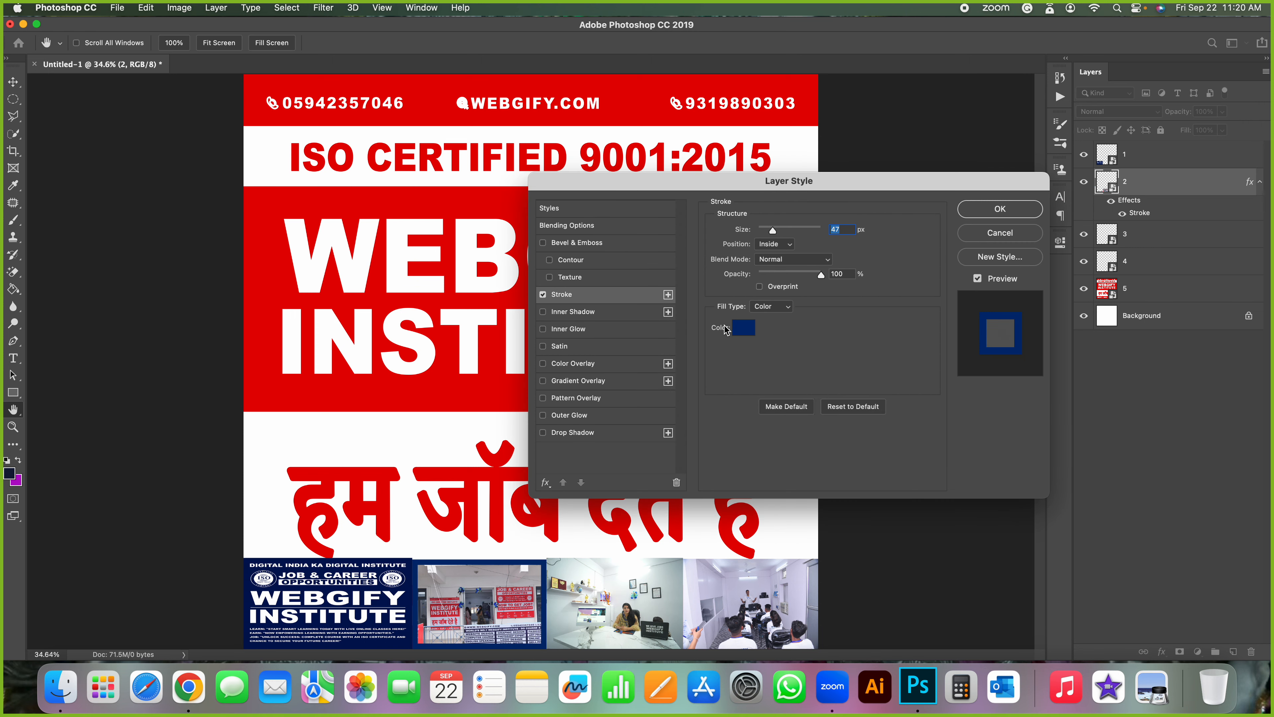
{"action": "left_click", "coordinate": [743, 327]}
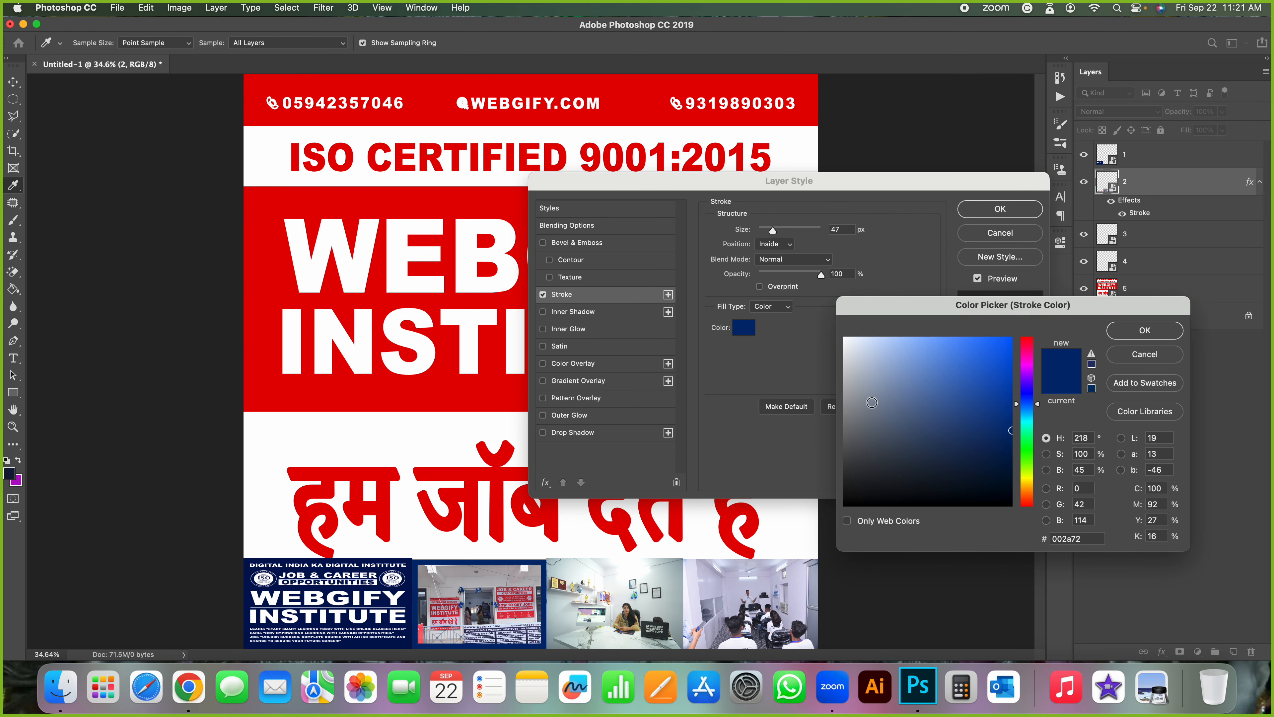
{"action": "mouse_move", "coordinate": [865, 437]}
{"action": "left_mouse_down"}
{"action": "mouse_move", "coordinate": [1018, 334]}
{"action": "mouse_move", "coordinate": [1026, 297]}
{"action": "left_mouse_up"}
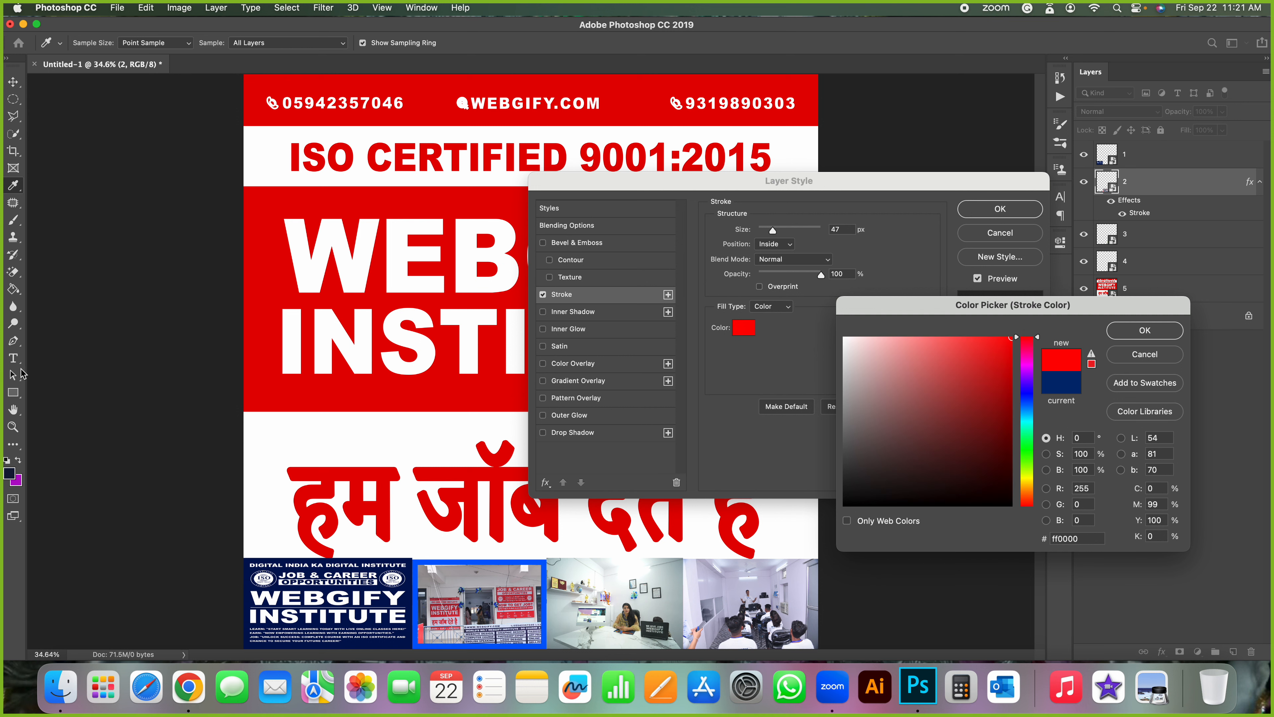
{"action": "left_click", "coordinate": [276, 382]}
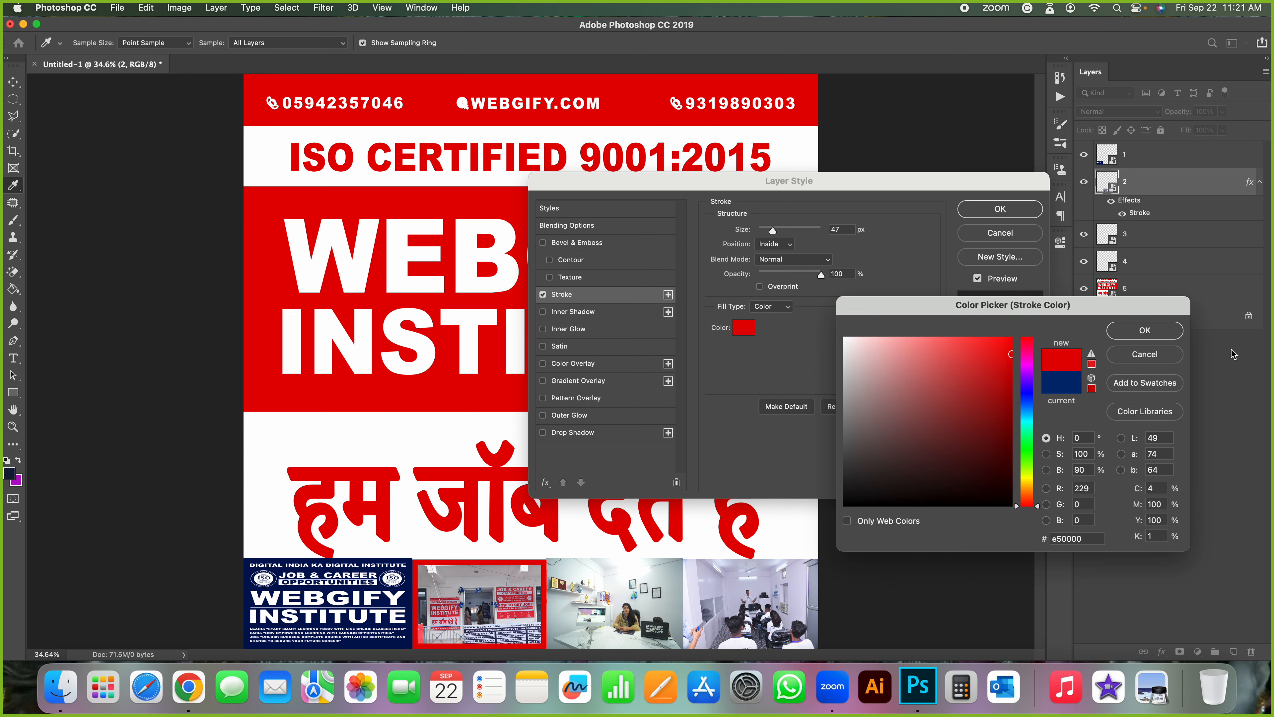
{"action": "left_click", "coordinate": [1140, 331]}
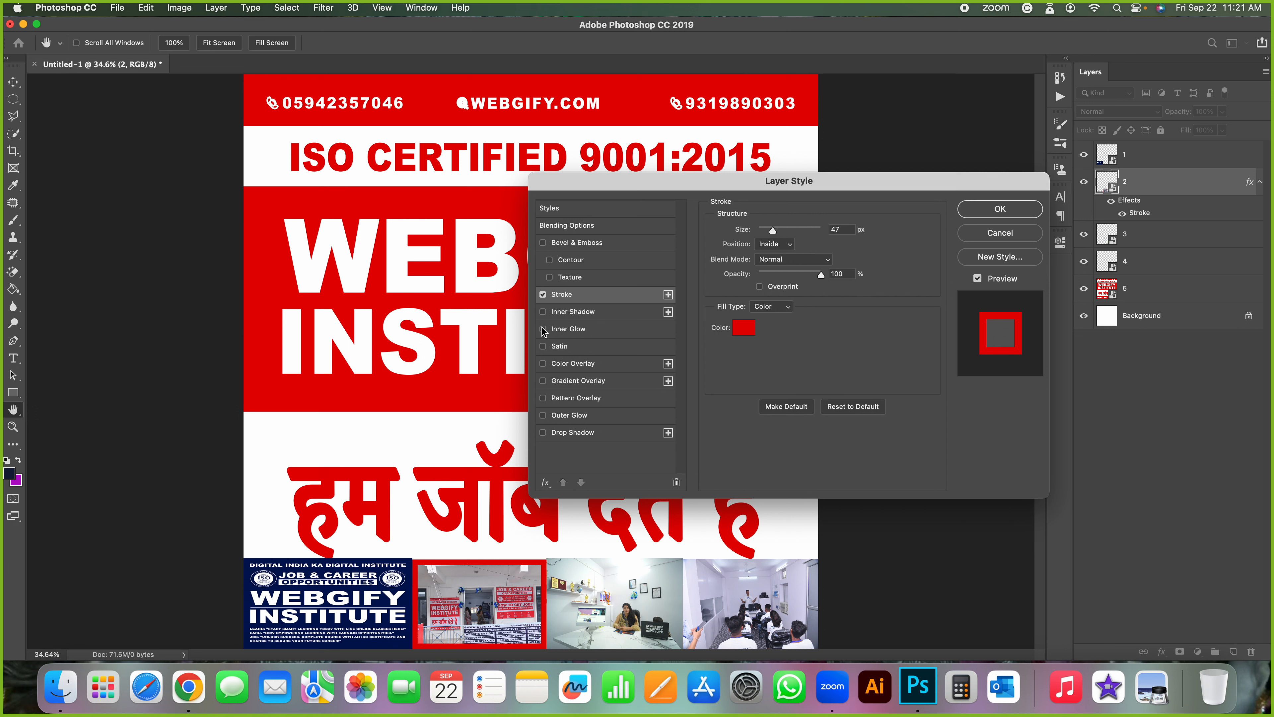
Switch layer 2's Stroke effect off and on repeatedly to compare the border, and cancel the layer style changes.
{"action": "left_click", "coordinate": [542, 295]}
{"action": "left_click", "coordinate": [543, 295]}
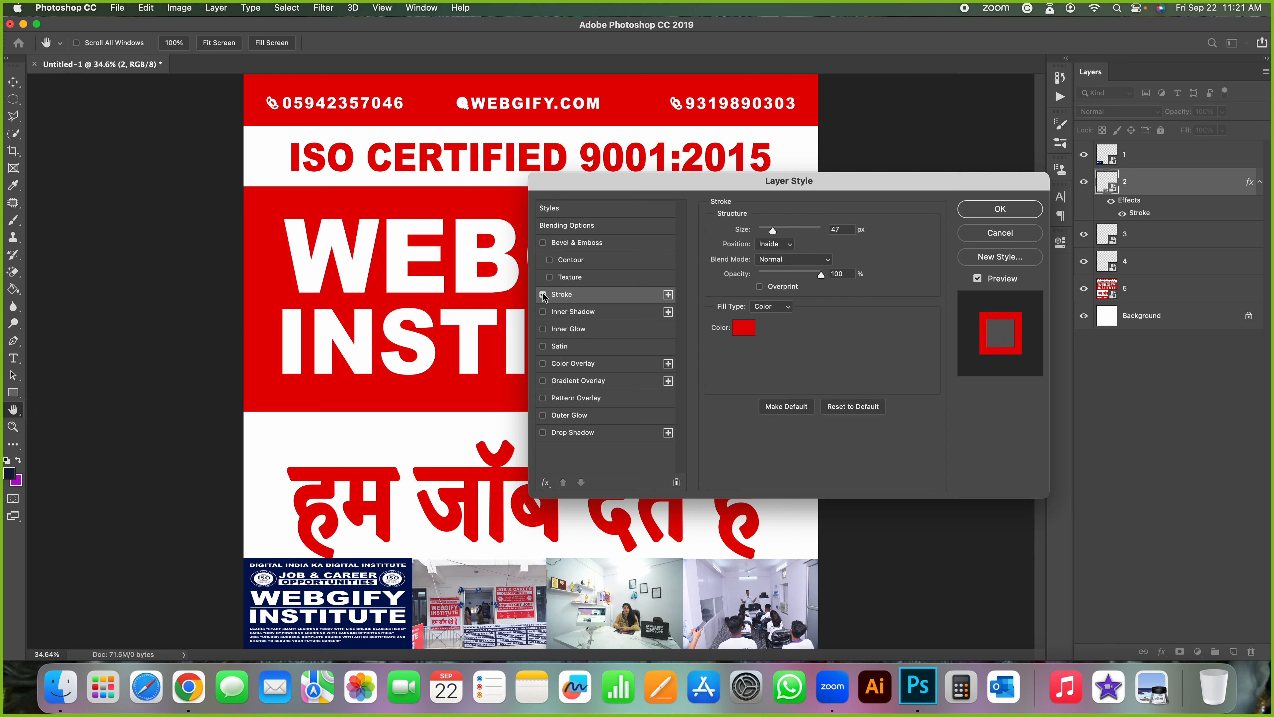
{"action": "left_click", "coordinate": [543, 294]}
{"action": "left_click", "coordinate": [543, 295]}
{"action": "left_click", "coordinate": [542, 295]}
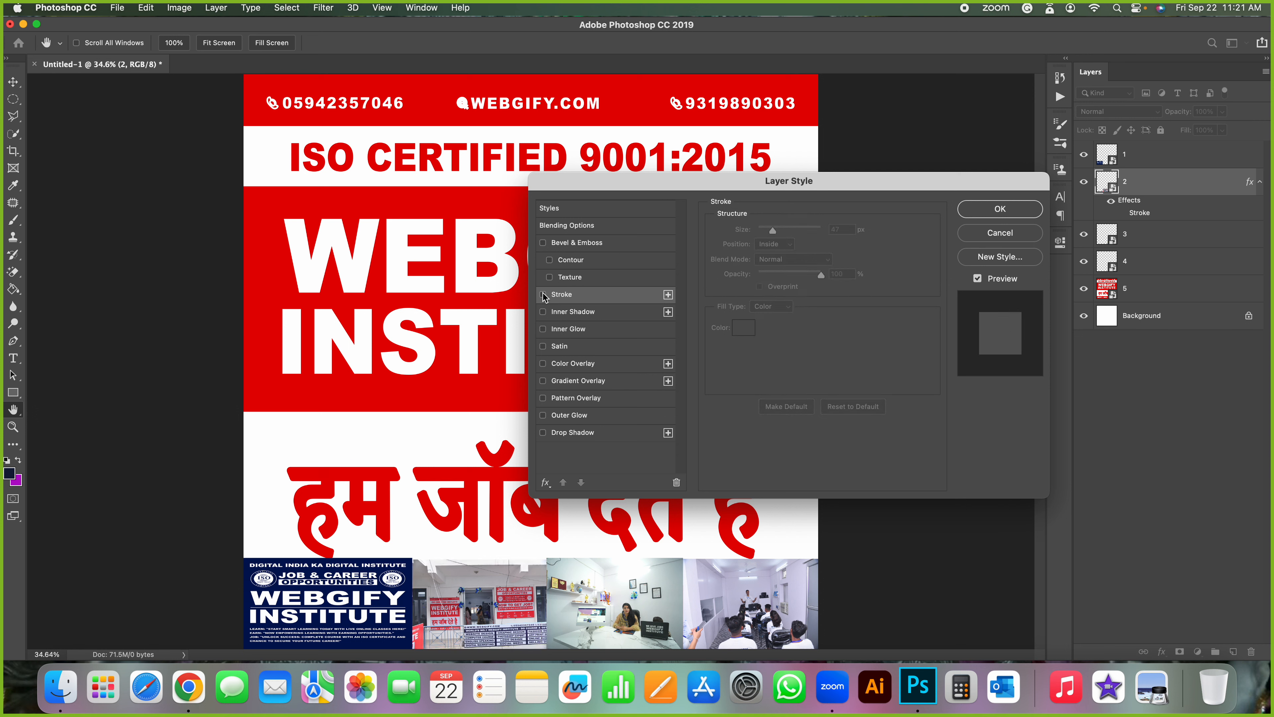
{"action": "left_click", "coordinate": [543, 294]}
{"action": "left_click", "coordinate": [543, 295]}
{"action": "left_click", "coordinate": [542, 294]}
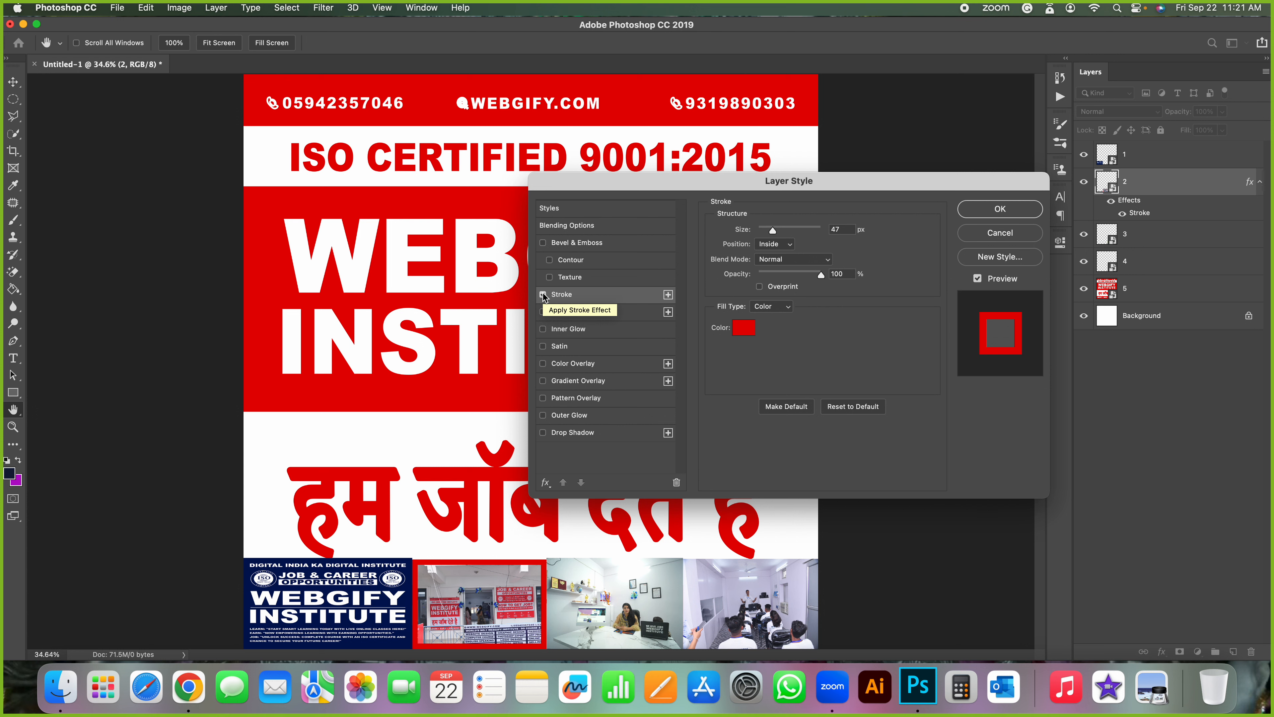
{"action": "left_click", "coordinate": [976, 233]}
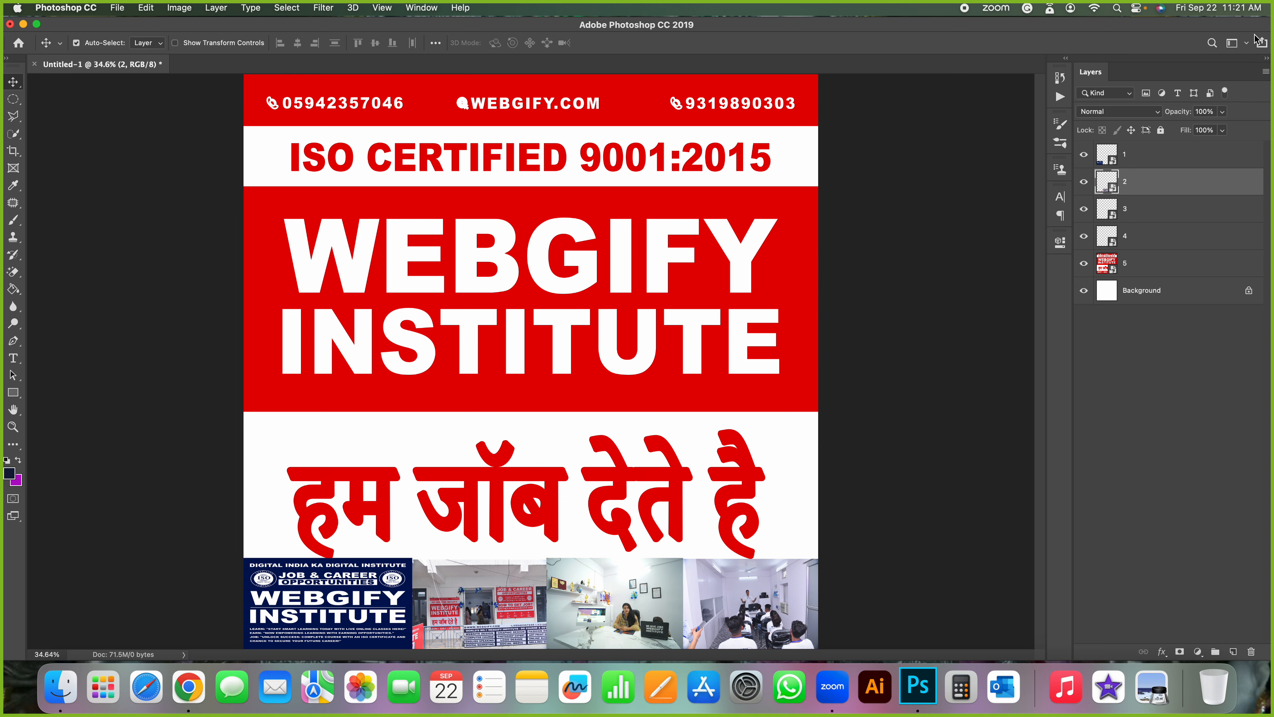
Merge layers 1 to 4 into one layer with Merge Layers, and switch the merged layer's visibility off and on.
{"action": "left_click", "coordinate": [1154, 155]}
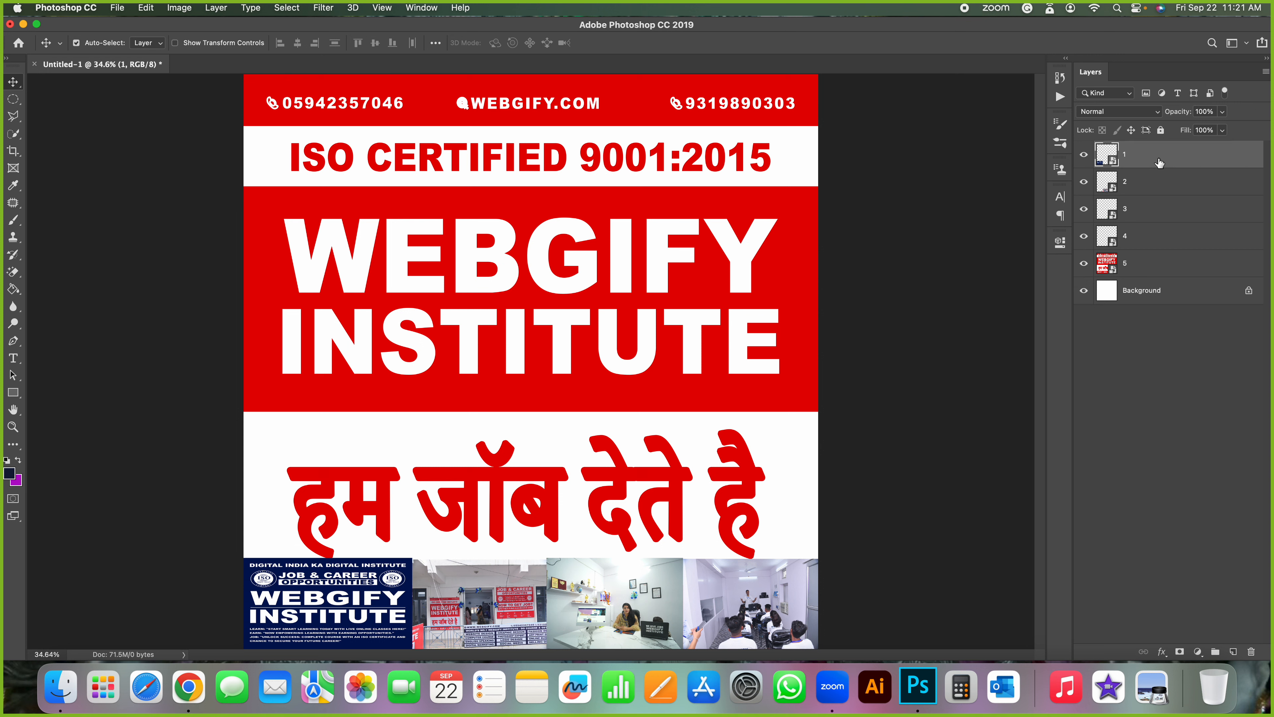
{"action": "left_click", "coordinate": [1153, 237], "text": "shift"}
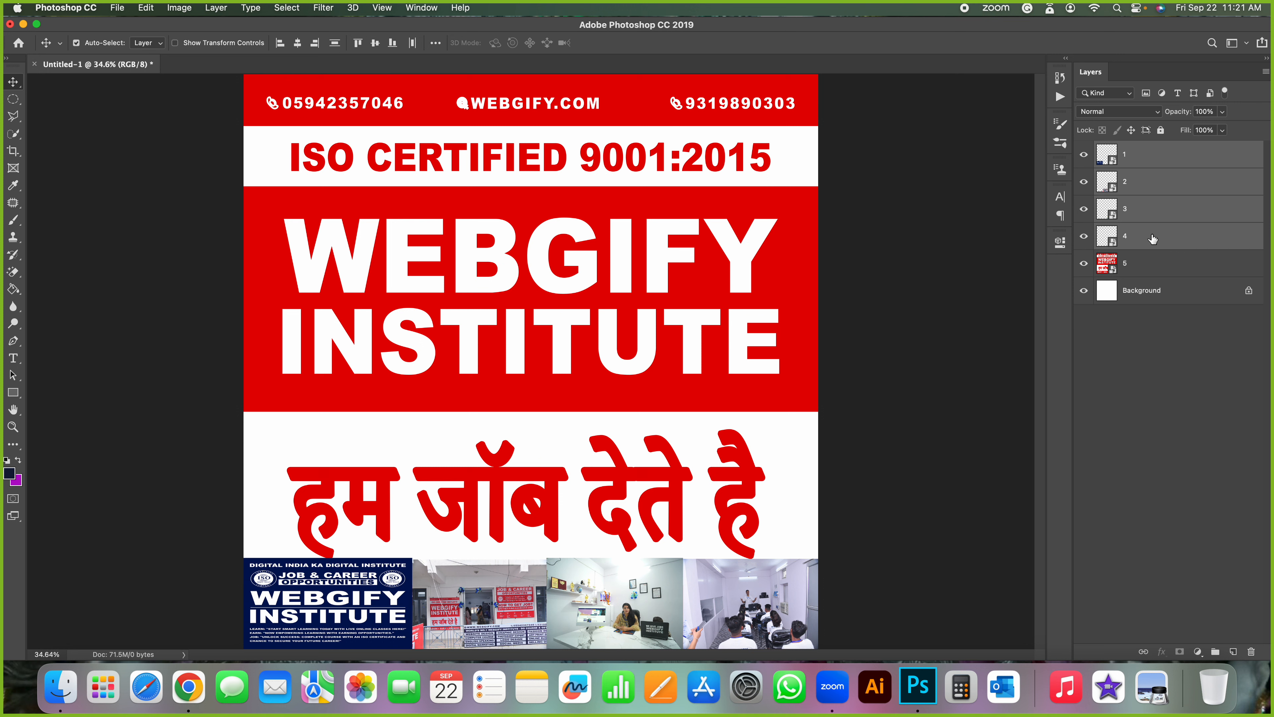
{"action": "right_click", "coordinate": [1152, 237]}
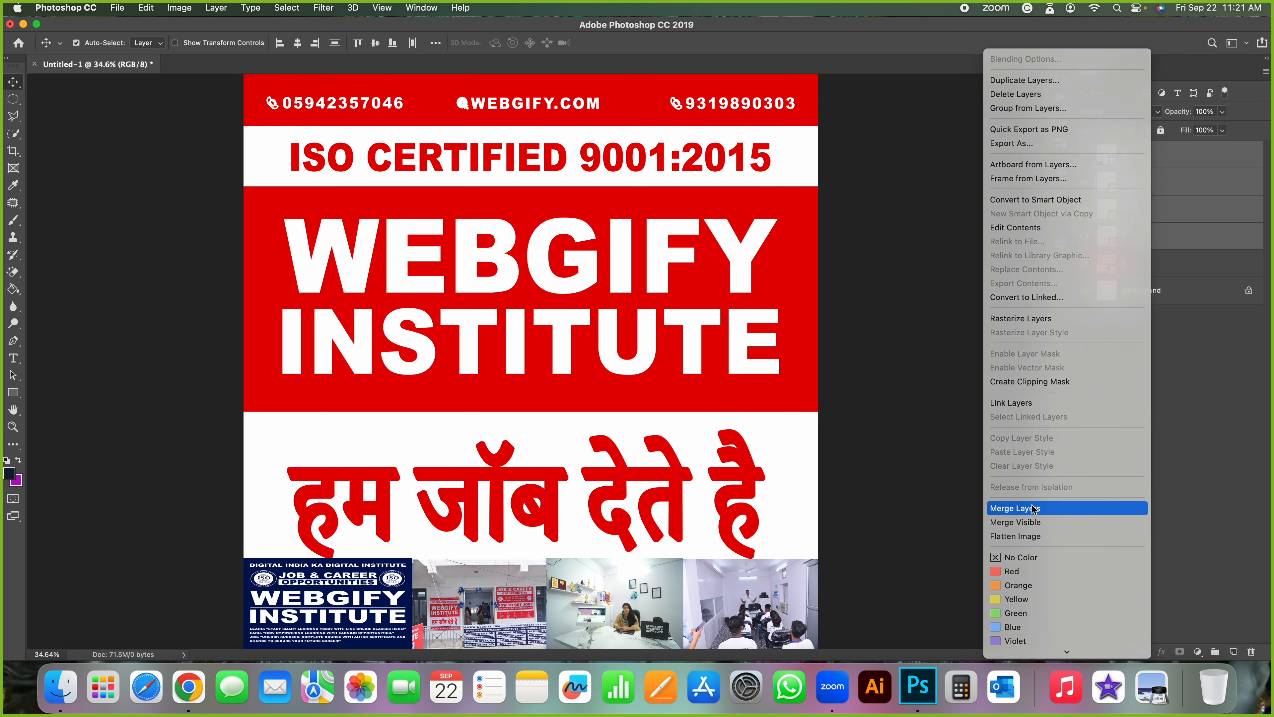
{"action": "left_click", "coordinate": [1034, 508]}
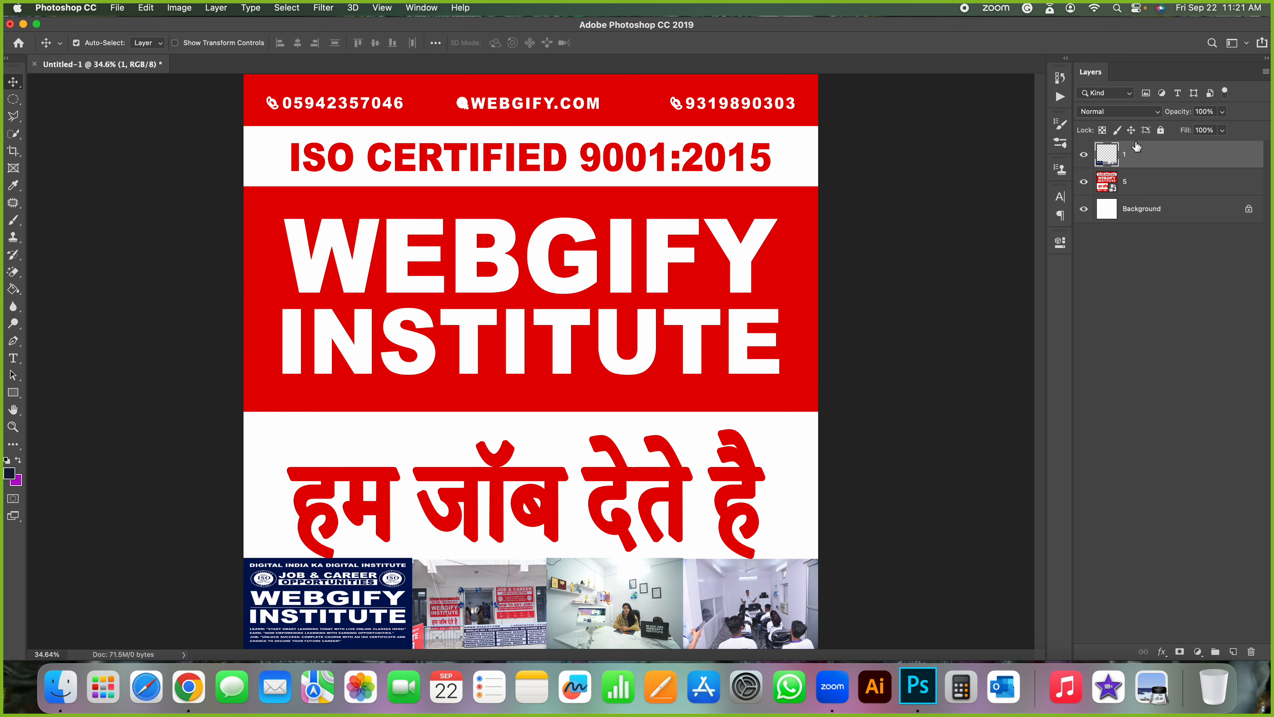
{"action": "left_click", "coordinate": [1083, 162]}
{"action": "left_click", "coordinate": [1082, 164]}
Add a 47 px inside Stroke to the merged strip layer and sample the banner's red, e50100, as its colour.
{"action": "right_click", "coordinate": [1169, 147]}
{"action": "left_click", "coordinate": [1119, 150]}
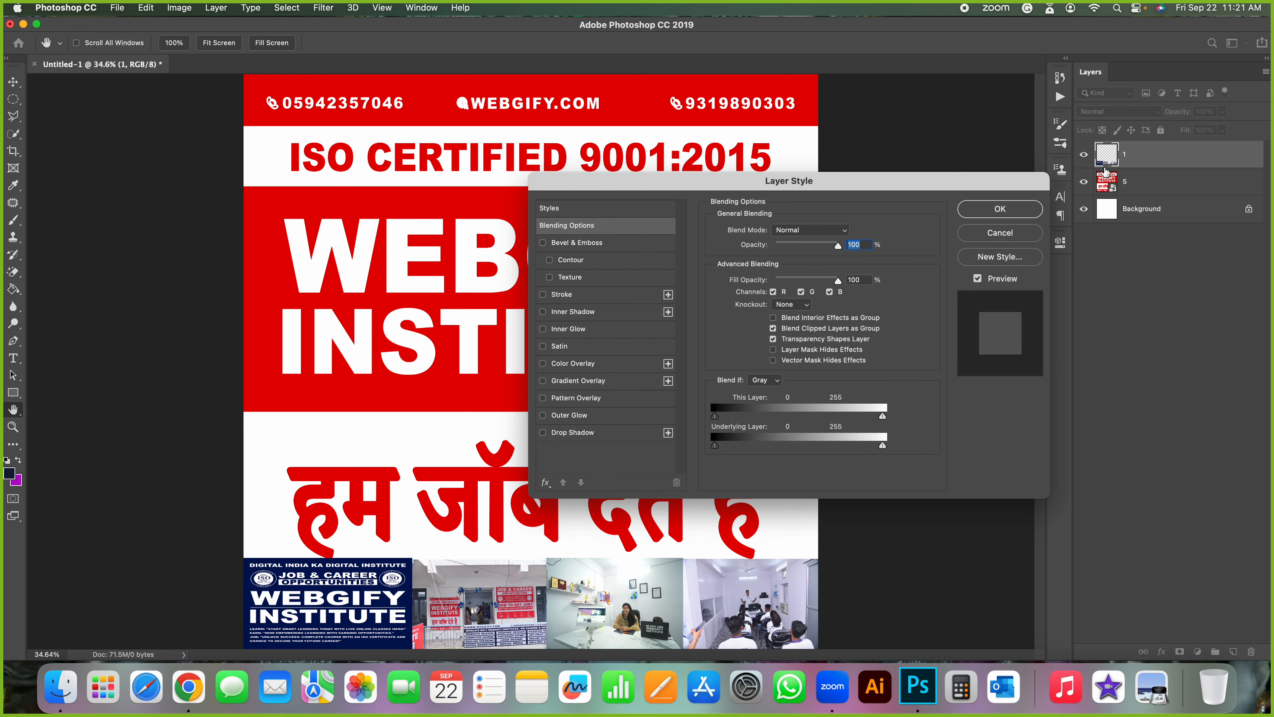
{"action": "left_click", "coordinate": [562, 294]}
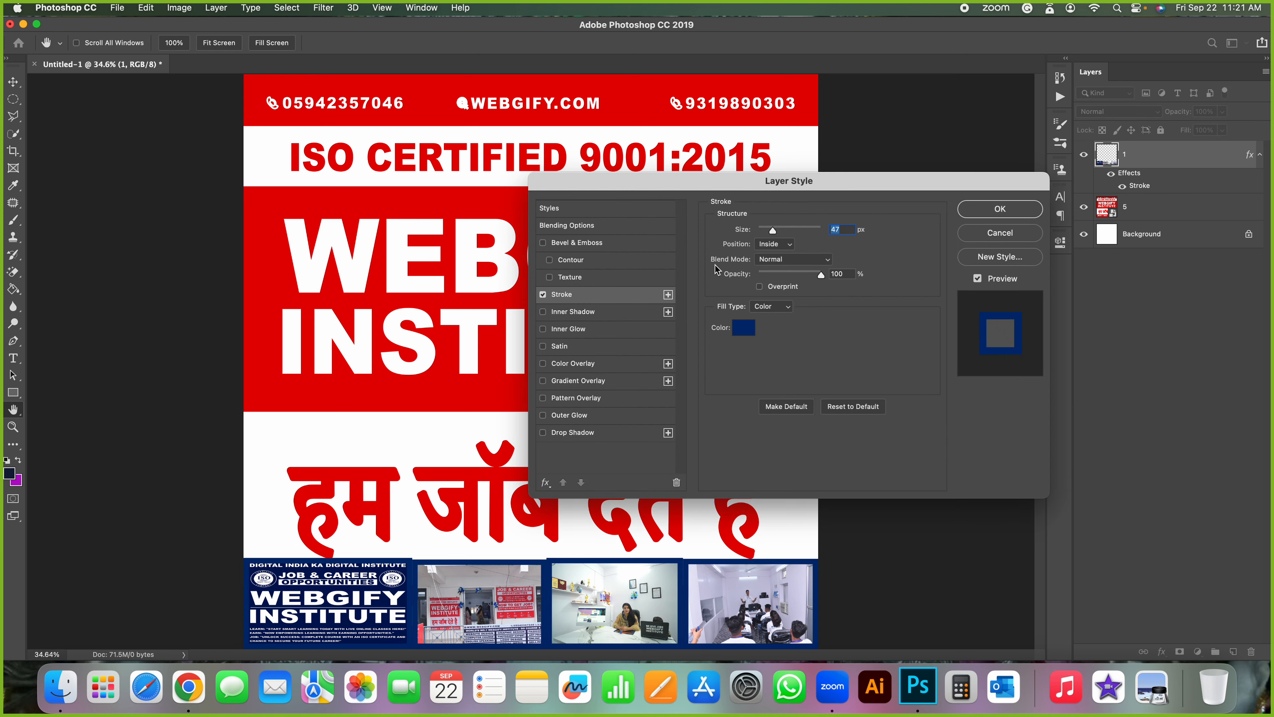
{"action": "left_click", "coordinate": [742, 328]}
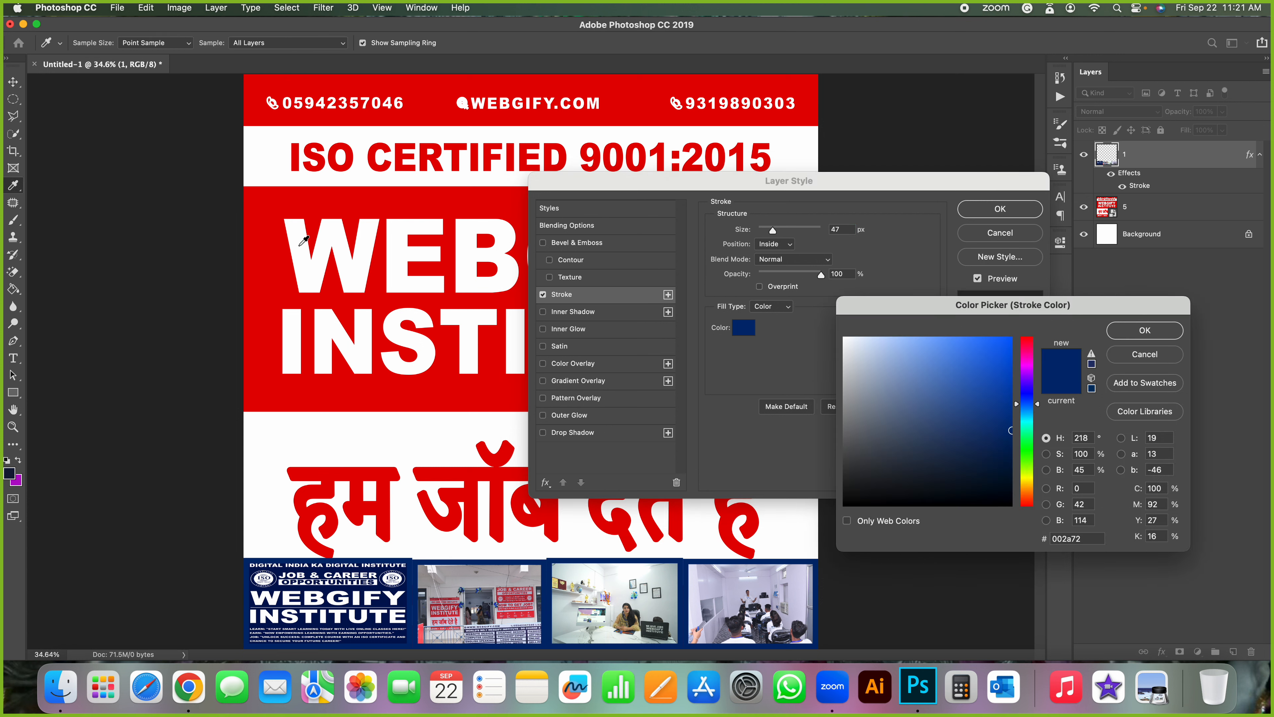
{"action": "left_click", "coordinate": [274, 237]}
{"action": "left_click", "coordinate": [1124, 332]}
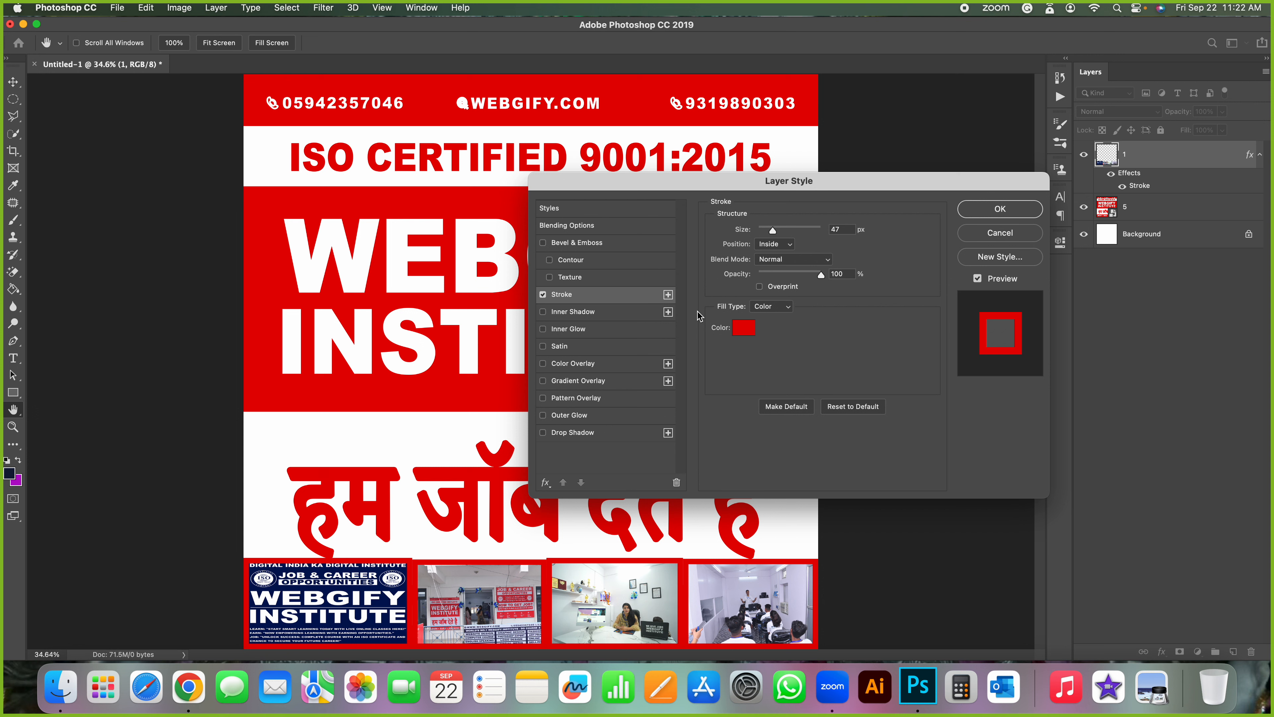
Try other colours for the merged layer's Stroke, and cancel both the colour change and the layer style changes.
{"action": "left_click", "coordinate": [744, 327]}
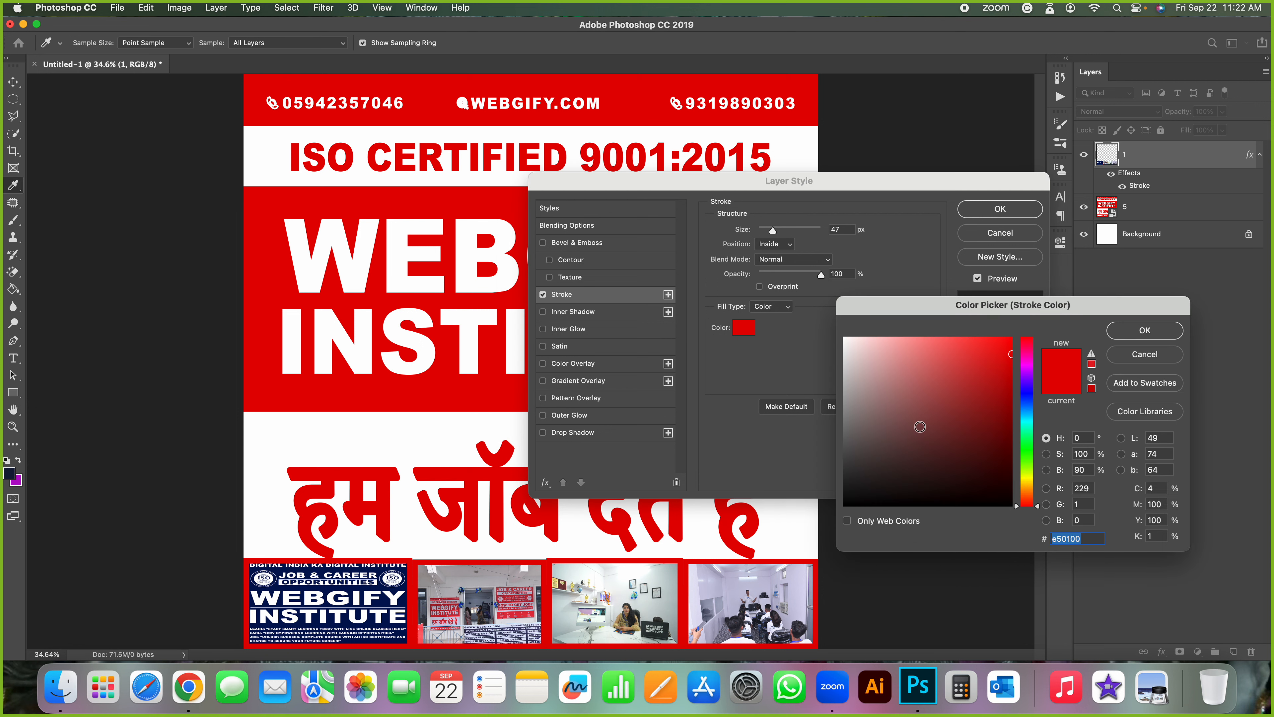
{"action": "left_click", "coordinate": [1010, 419]}
{"action": "left_click", "coordinate": [1029, 395]}
{"action": "mouse_move", "coordinate": [984, 402]}
{"action": "left_mouse_down"}
{"action": "mouse_move", "coordinate": [993, 446]}
{"action": "mouse_move", "coordinate": [967, 408]}
{"action": "mouse_move", "coordinate": [1018, 336]}
{"action": "mouse_move", "coordinate": [1027, 479]}
{"action": "left_mouse_up"}
{"action": "left_click", "coordinate": [1147, 354]}
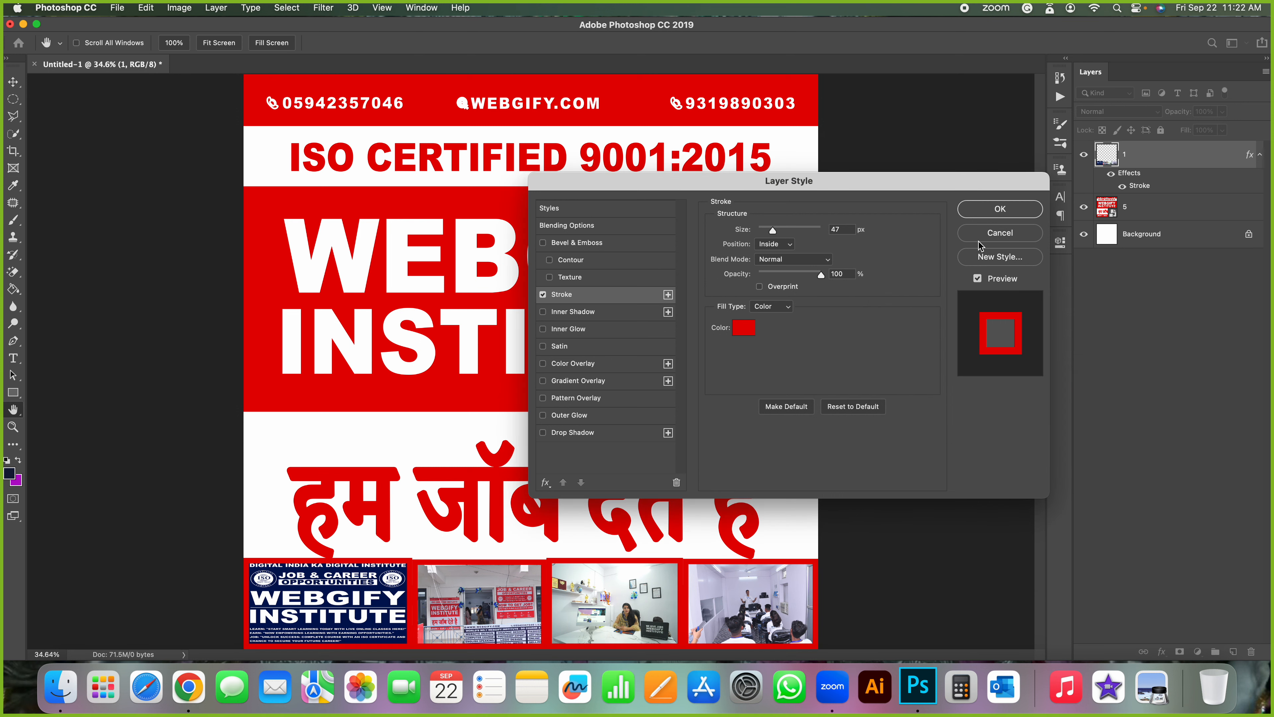
{"action": "left_click", "coordinate": [988, 233]}
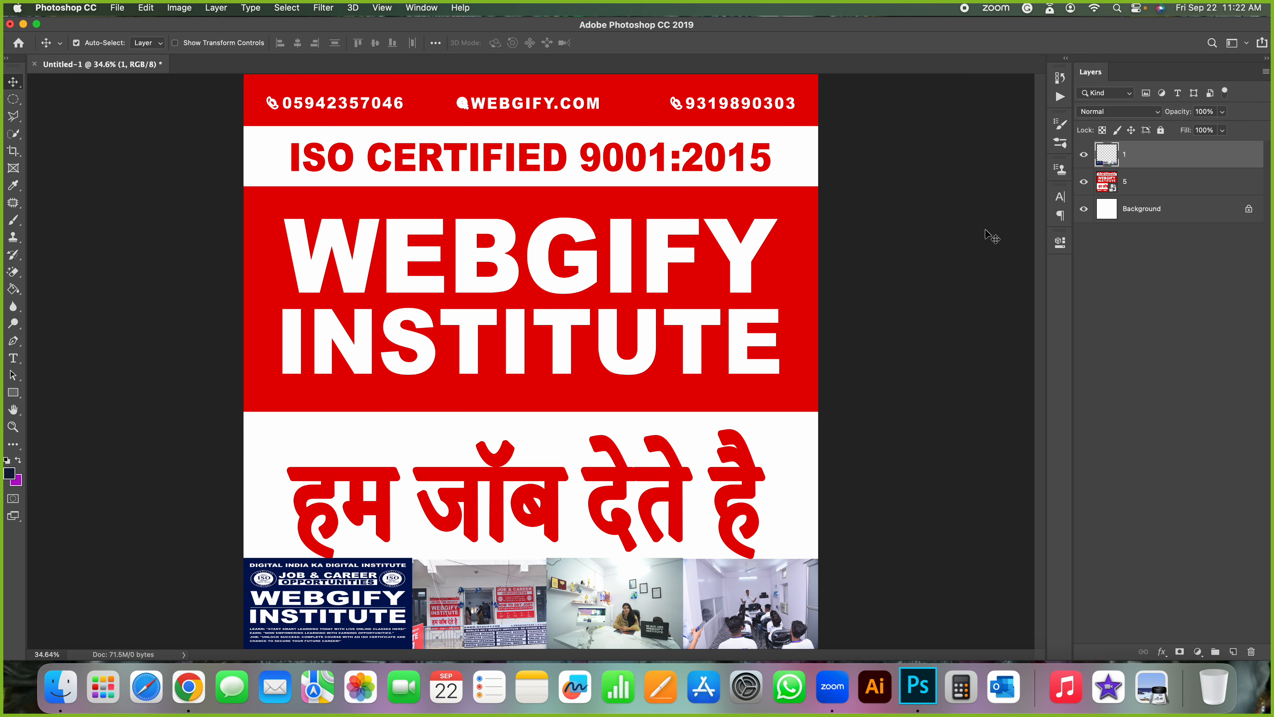
Undo the merge back to the separate layers 1 to 4.
{"action": "key", "text": "super+z"}
{"action": "key", "text": "super+shift+z"}
{"action": "key", "text": "super+shift+z"}
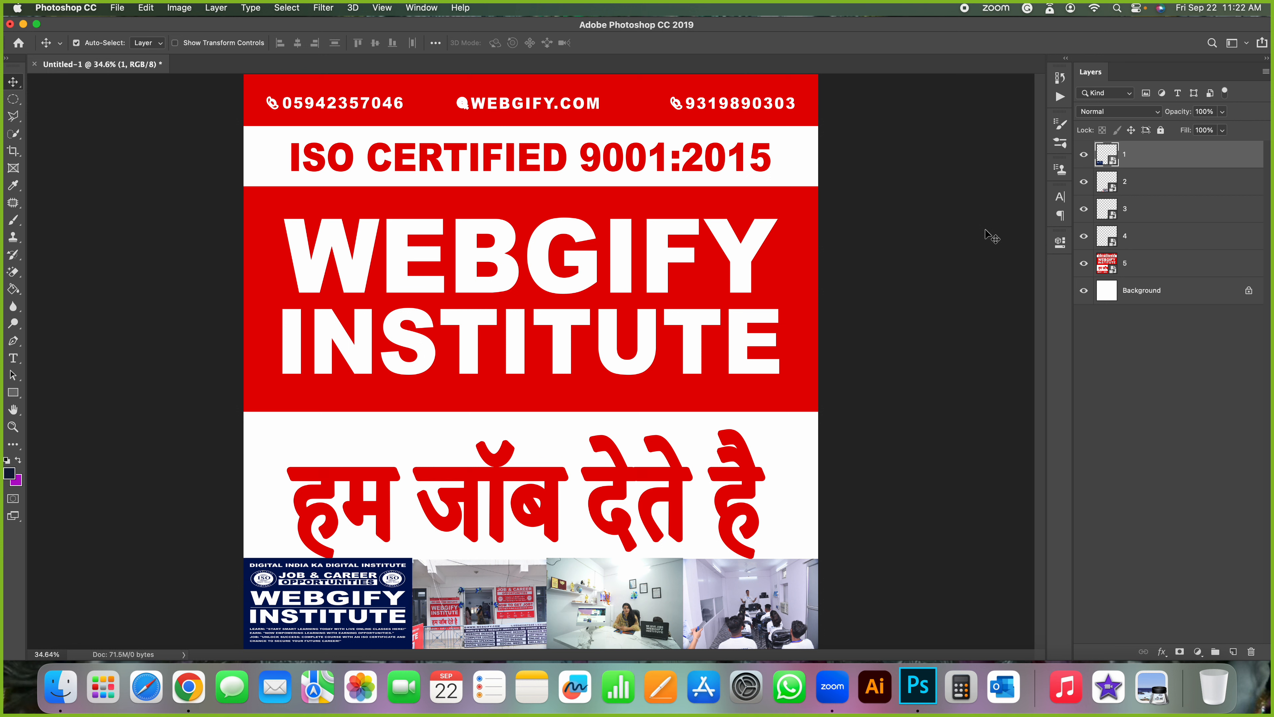
Try Merge Visible and Merge Layers on the selected layers 1 to 4, and undo the merge.
{"action": "left_click", "coordinate": [1140, 237]}
{"action": "left_click", "coordinate": [1157, 157], "text": "shift"}
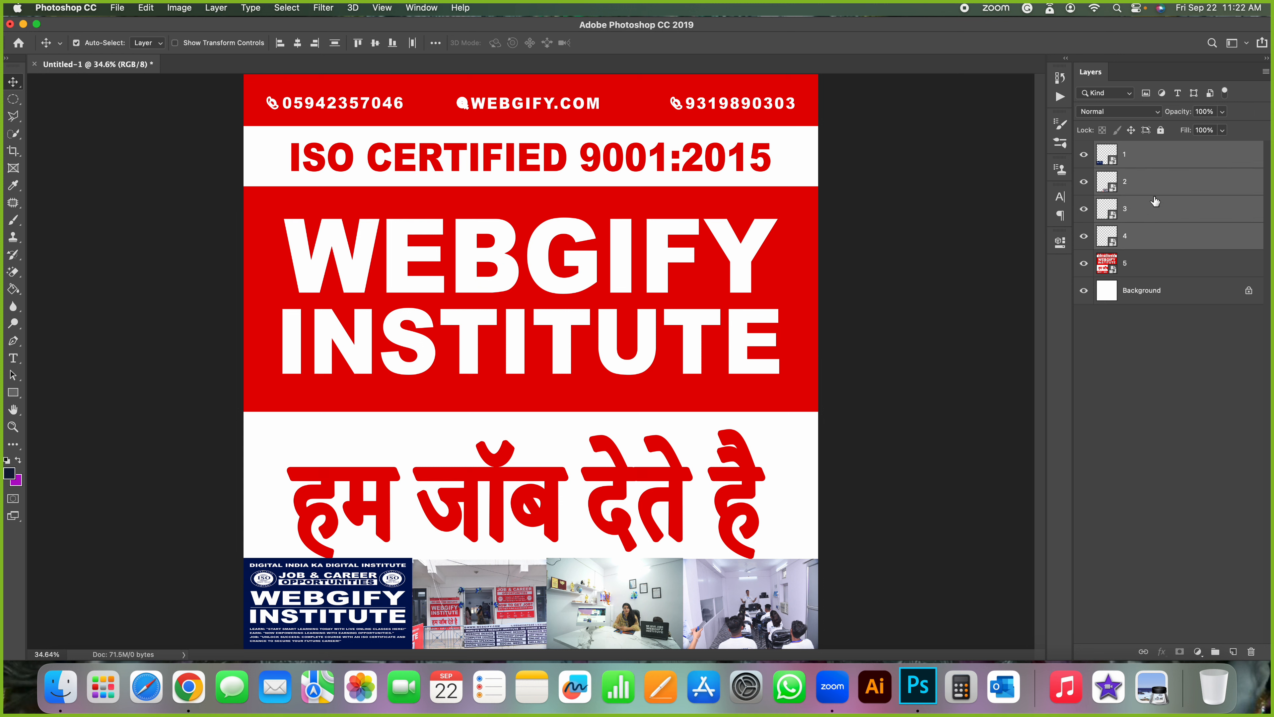
{"action": "right_click", "coordinate": [1155, 201]}
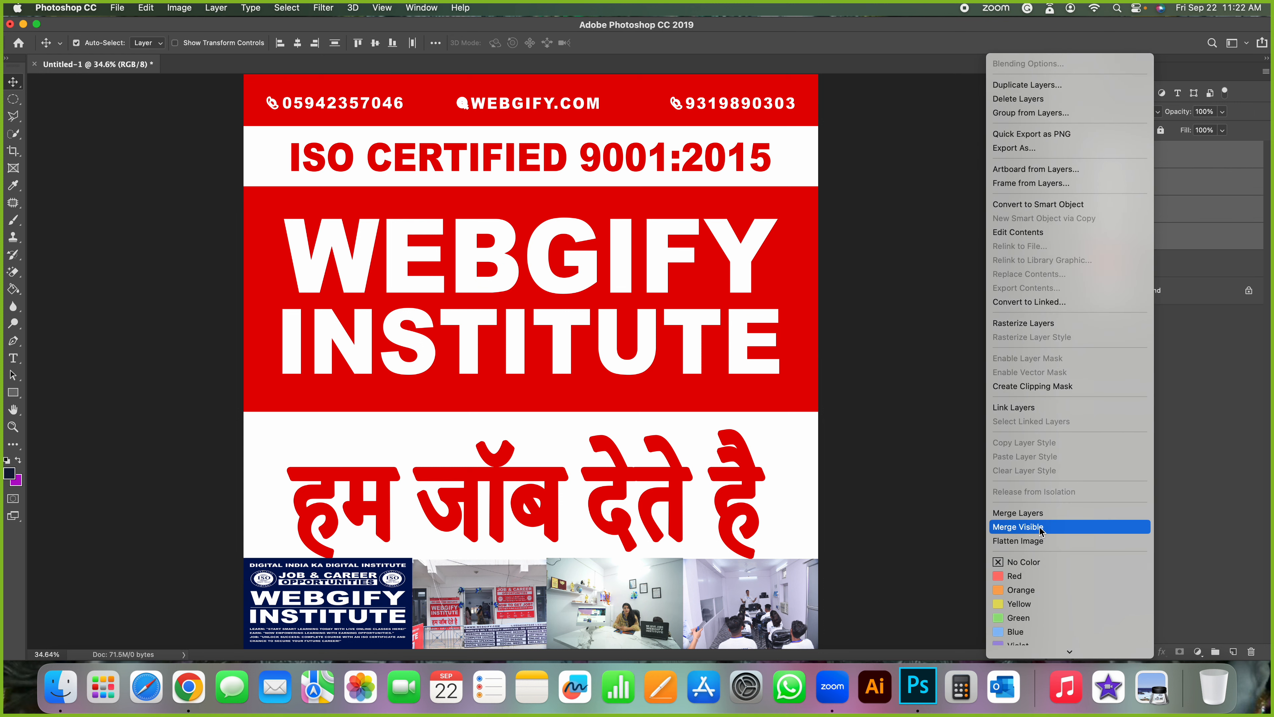
{"action": "left_click", "coordinate": [1039, 527]}
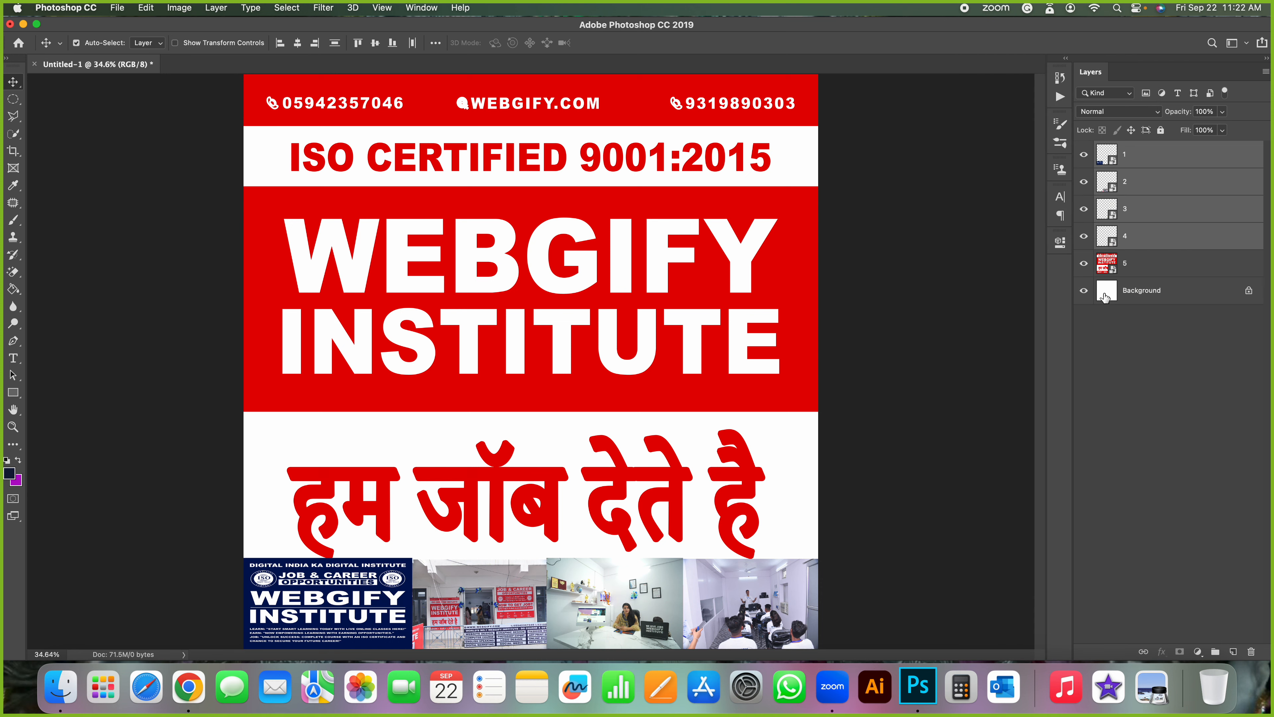
{"action": "right_click", "coordinate": [1183, 187]}
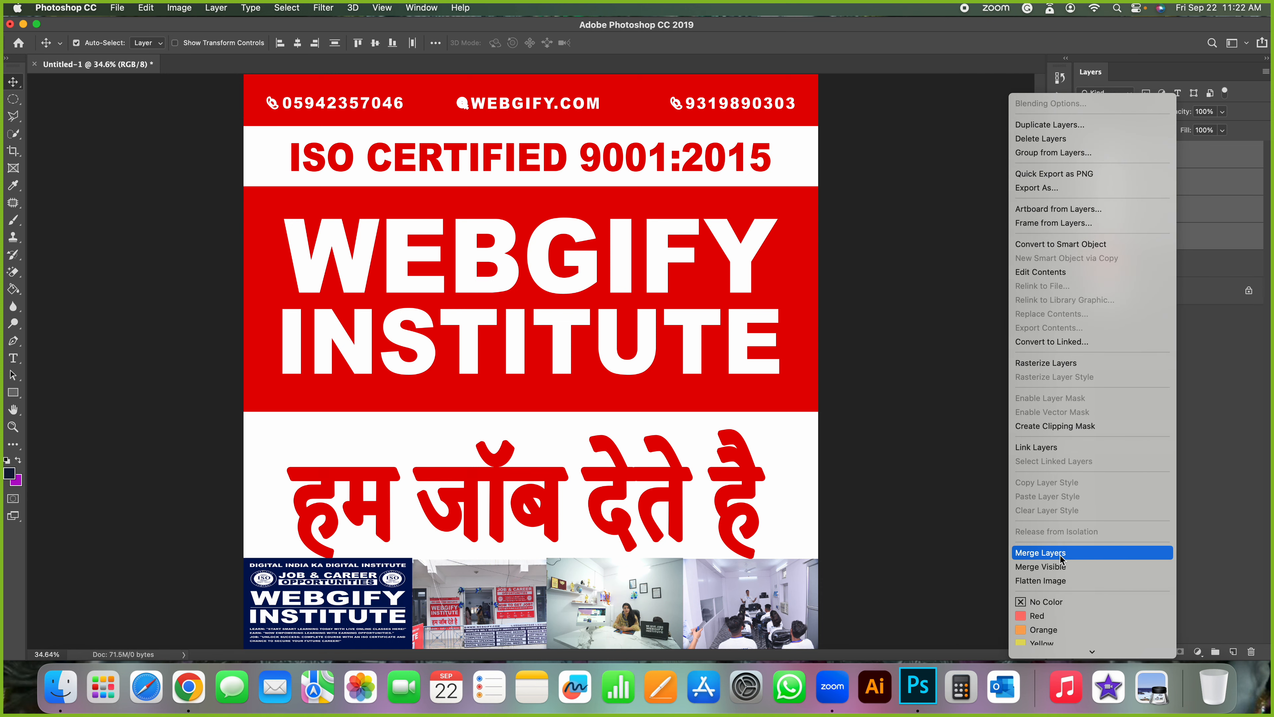
{"action": "left_click", "coordinate": [1062, 559]}
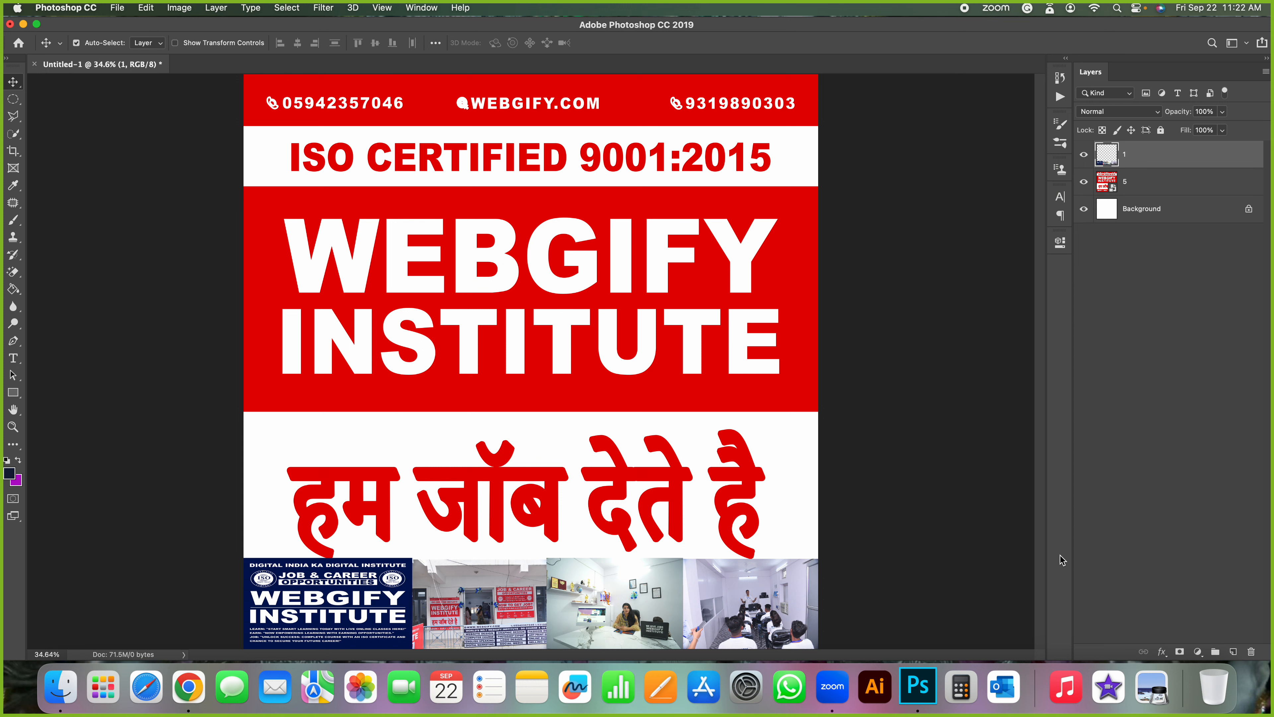
{"action": "key", "text": "super+z"}
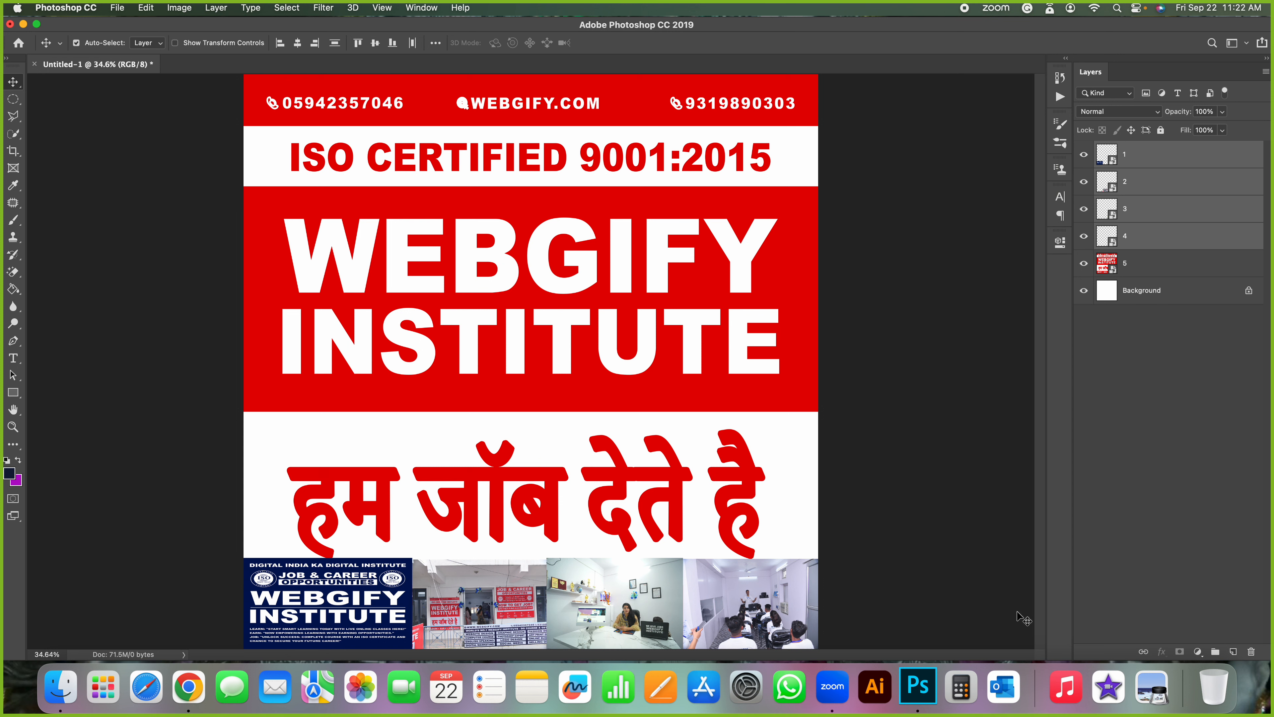
Select layers 1 to 4 and clip them to layer 5 with Create Clipping Mask.
{"action": "right_click", "coordinate": [1160, 164]}
{"action": "scroll", "coordinate": [1033, 512], "scroll_direction": "down", "scroll_amount": 5}
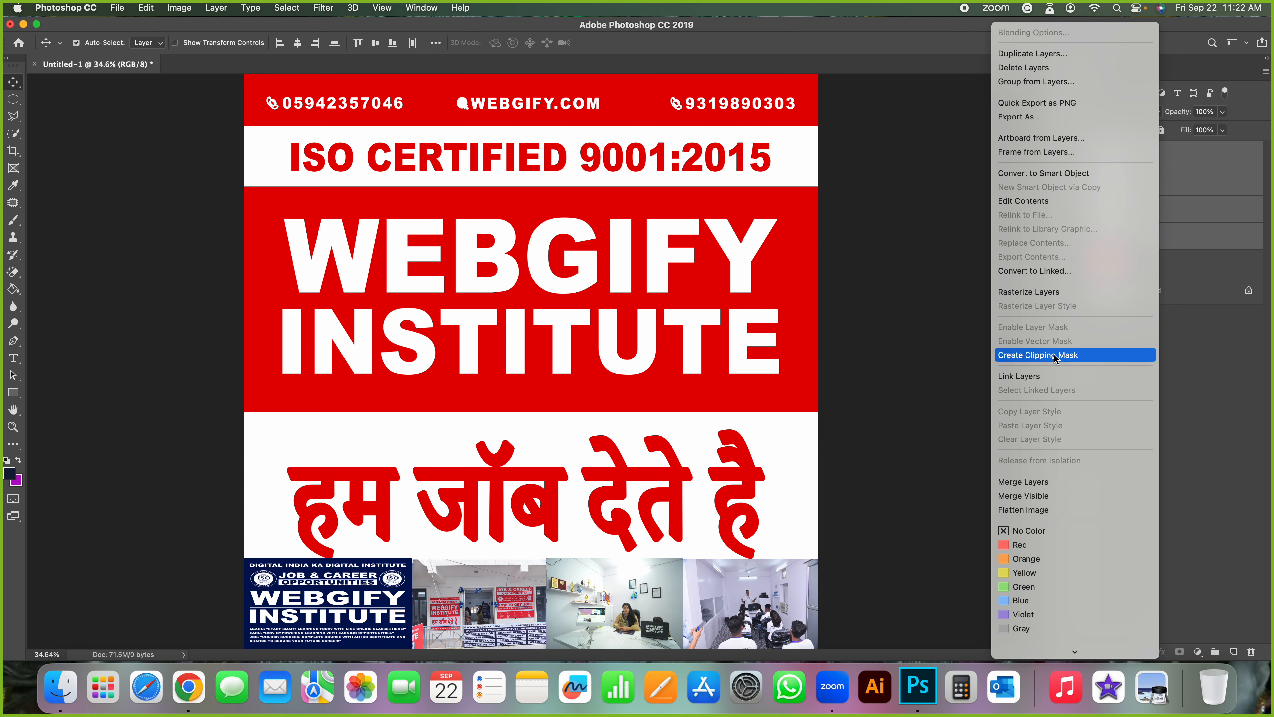
{"action": "left_click", "coordinate": [1266, 361]}
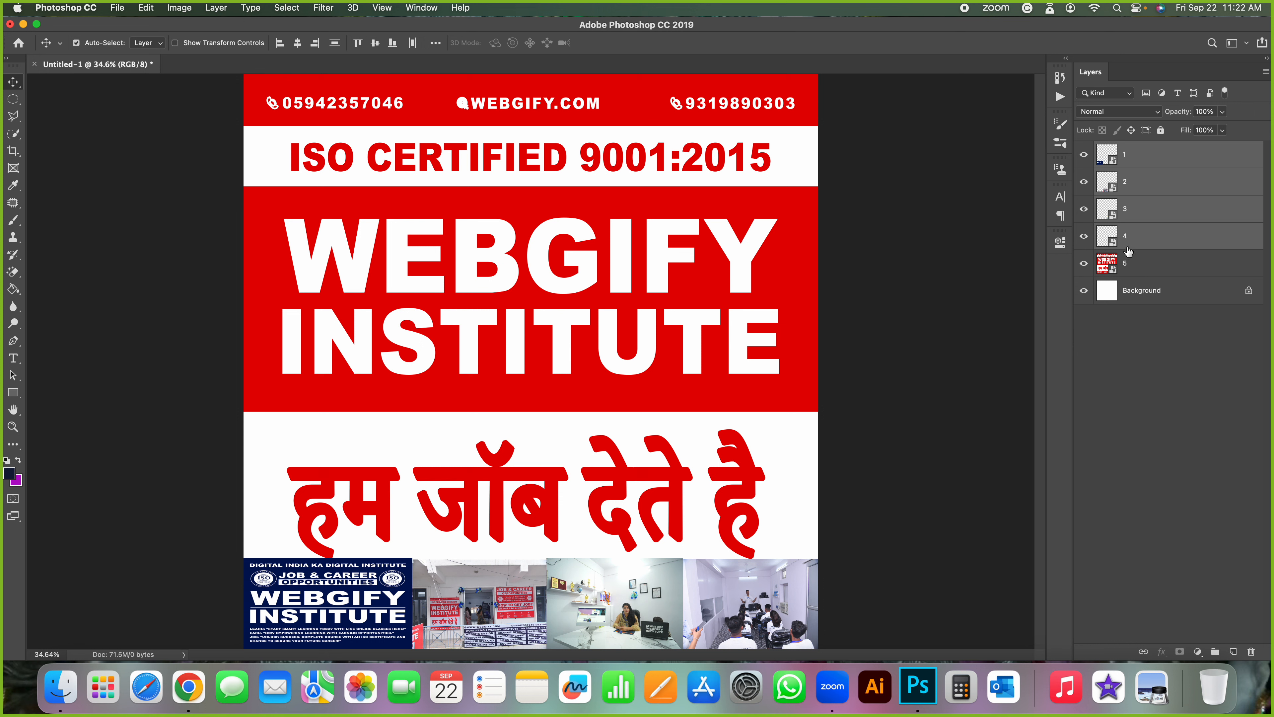
{"action": "left_click", "coordinate": [1148, 236]}
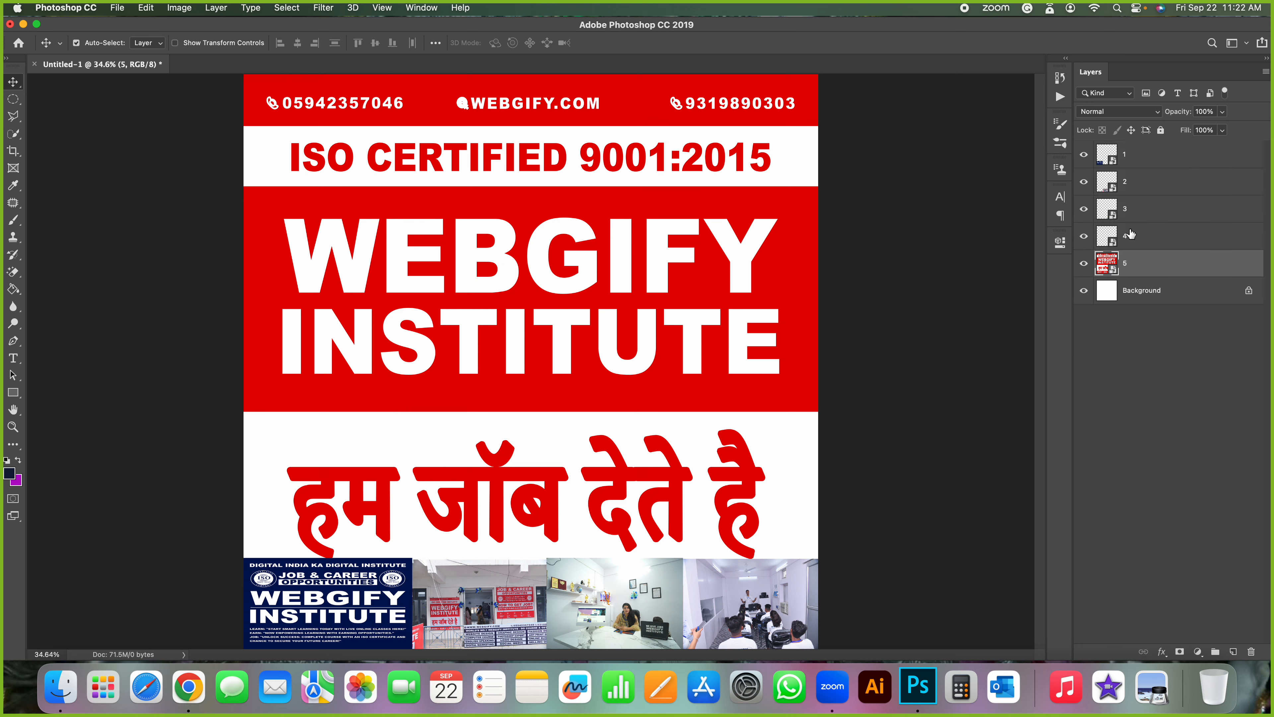
{"action": "right_click", "coordinate": [1148, 235]}
{"action": "left_click", "coordinate": [1171, 236]}
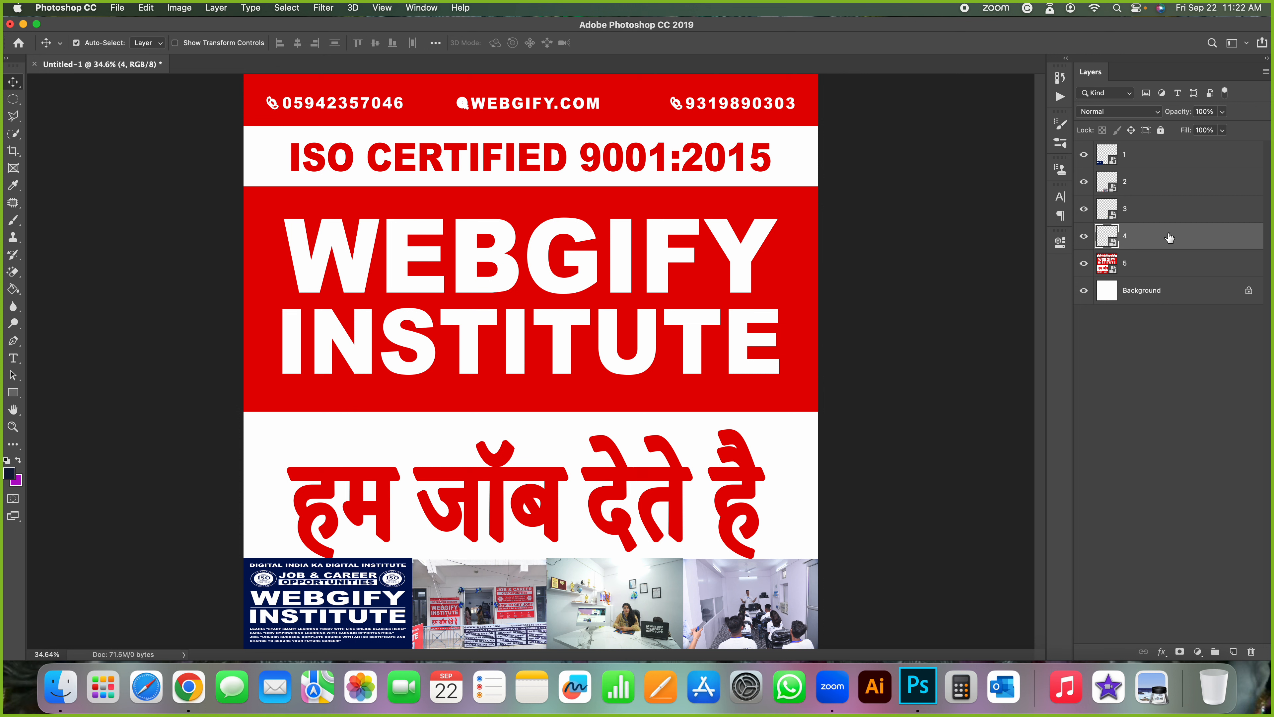
{"action": "left_click", "coordinate": [1159, 159], "text": "shift"}
{"action": "right_click", "coordinate": [1159, 164]}
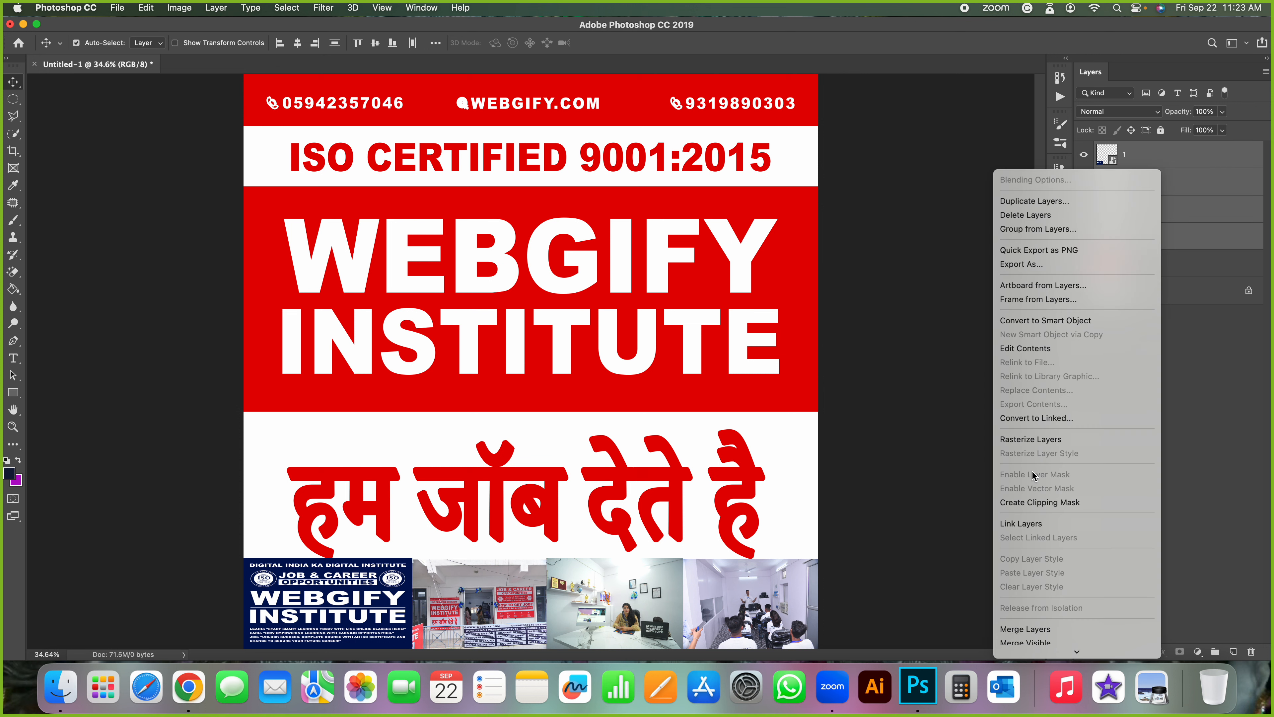
{"action": "left_click", "coordinate": [1053, 502]}
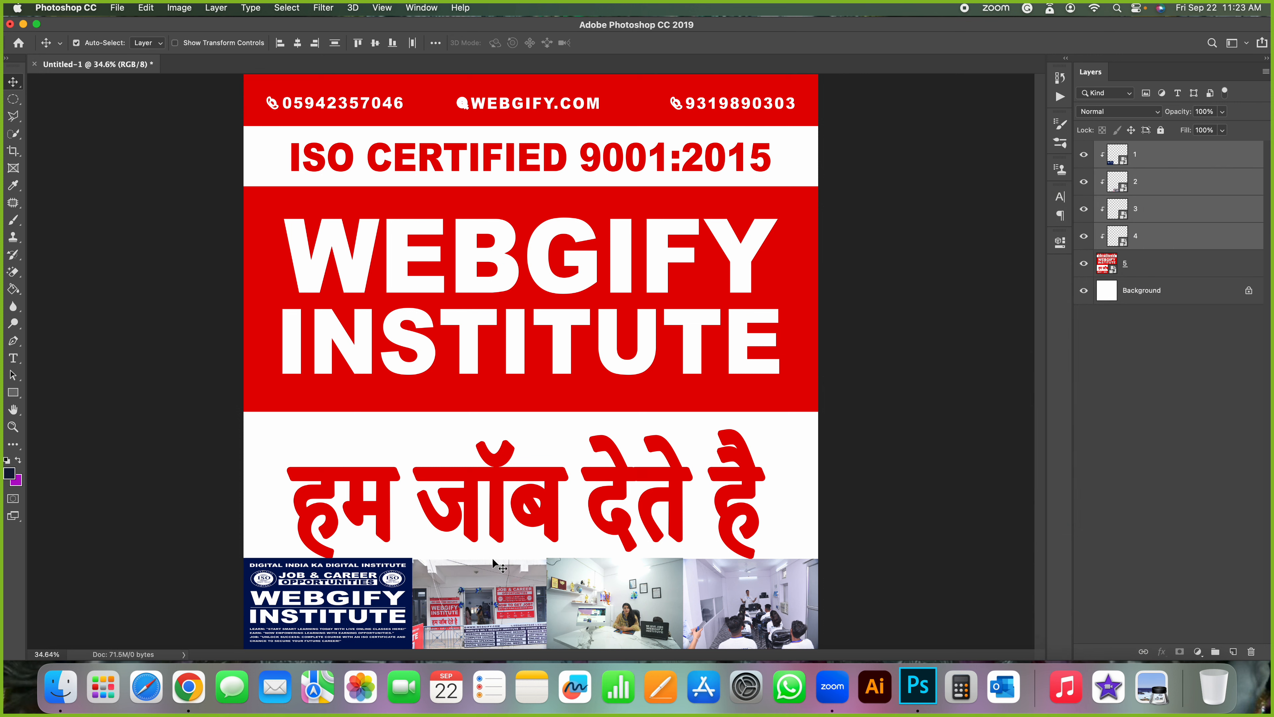
Move the clipped image strip up over the banner's word INSTITUTE, and hide the floating meeting controls.
{"action": "left_click_drag", "start_coordinate": [583, 610], "coordinate": [602, 353]}
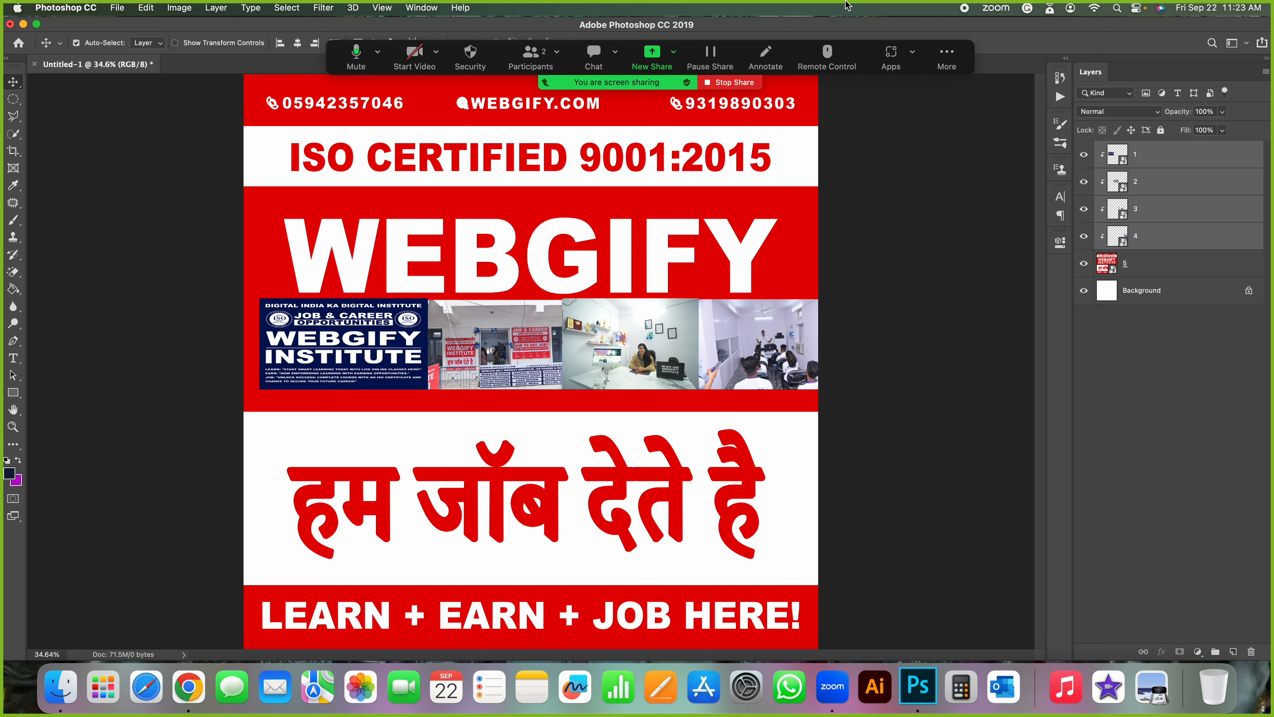
{"action": "left_click", "coordinate": [952, 60]}
{"action": "left_click", "coordinate": [983, 218]}
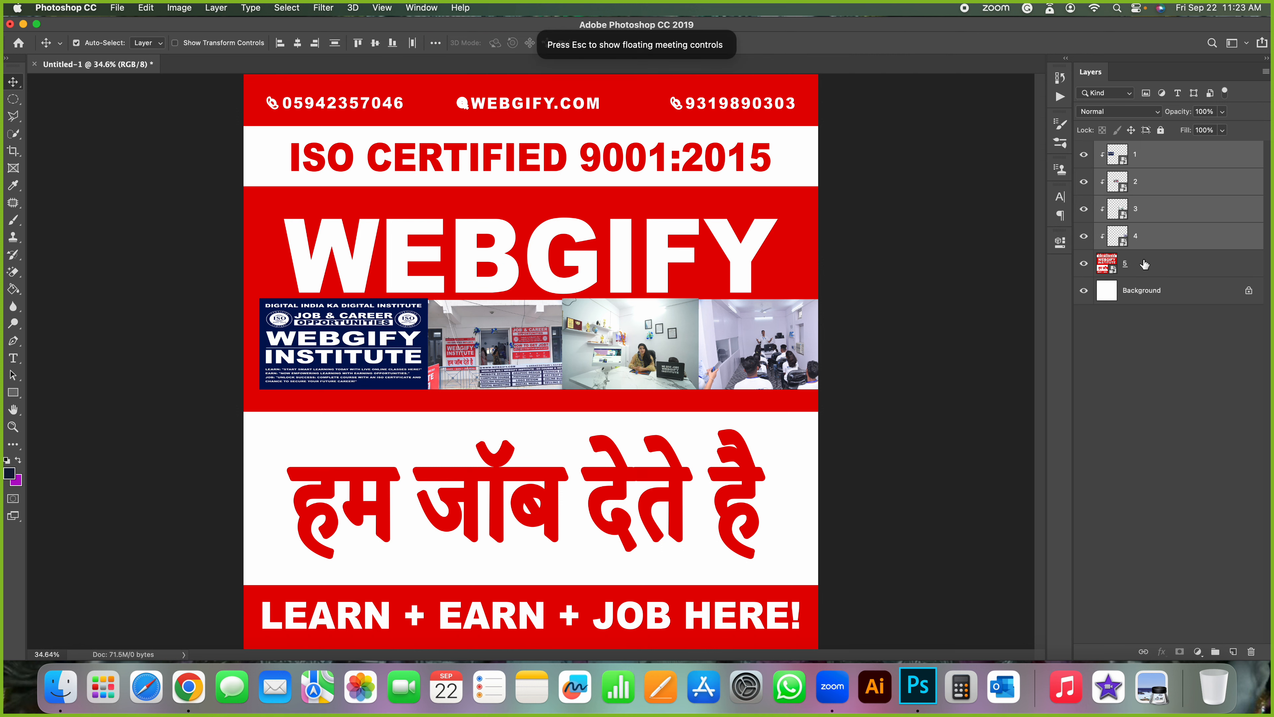
Scale layer 5 down to about 20.73% width and 19.35% height with Free Transform.
{"action": "left_click", "coordinate": [1168, 275]}
{"action": "key", "text": "super+t"}
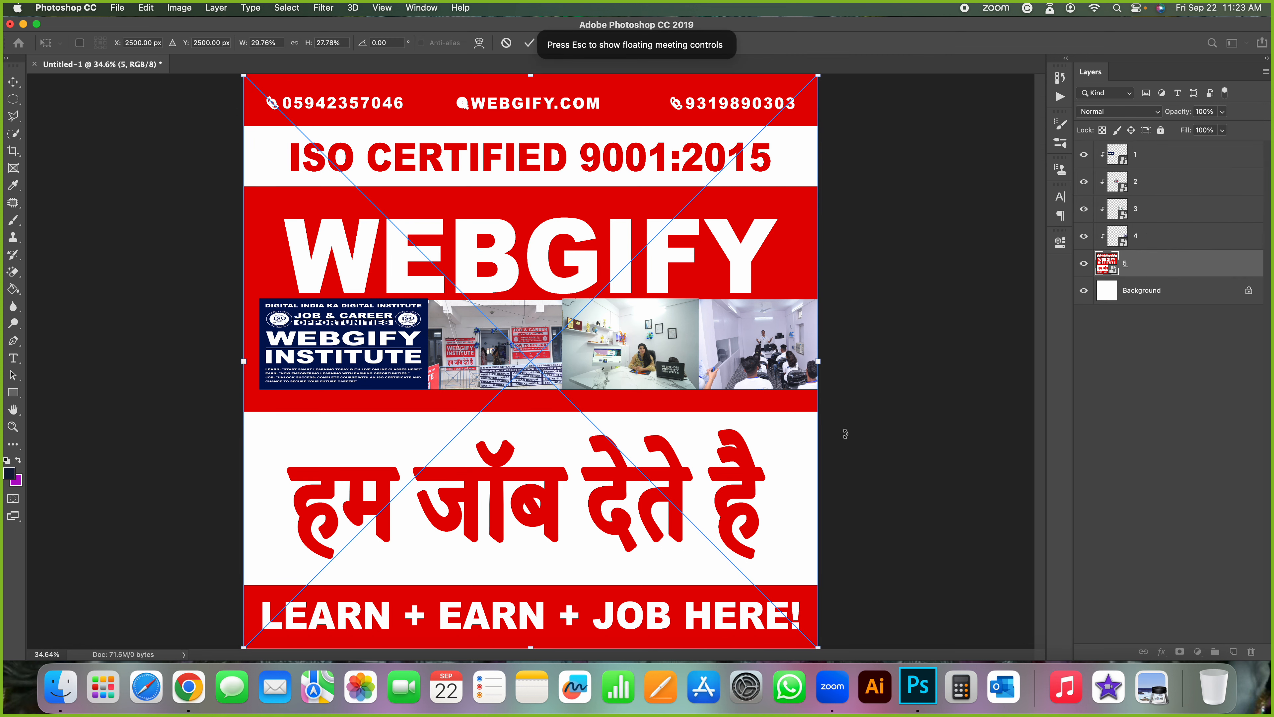
{"action": "left_click_drag", "start_coordinate": [818, 648], "coordinate": [733, 509]}
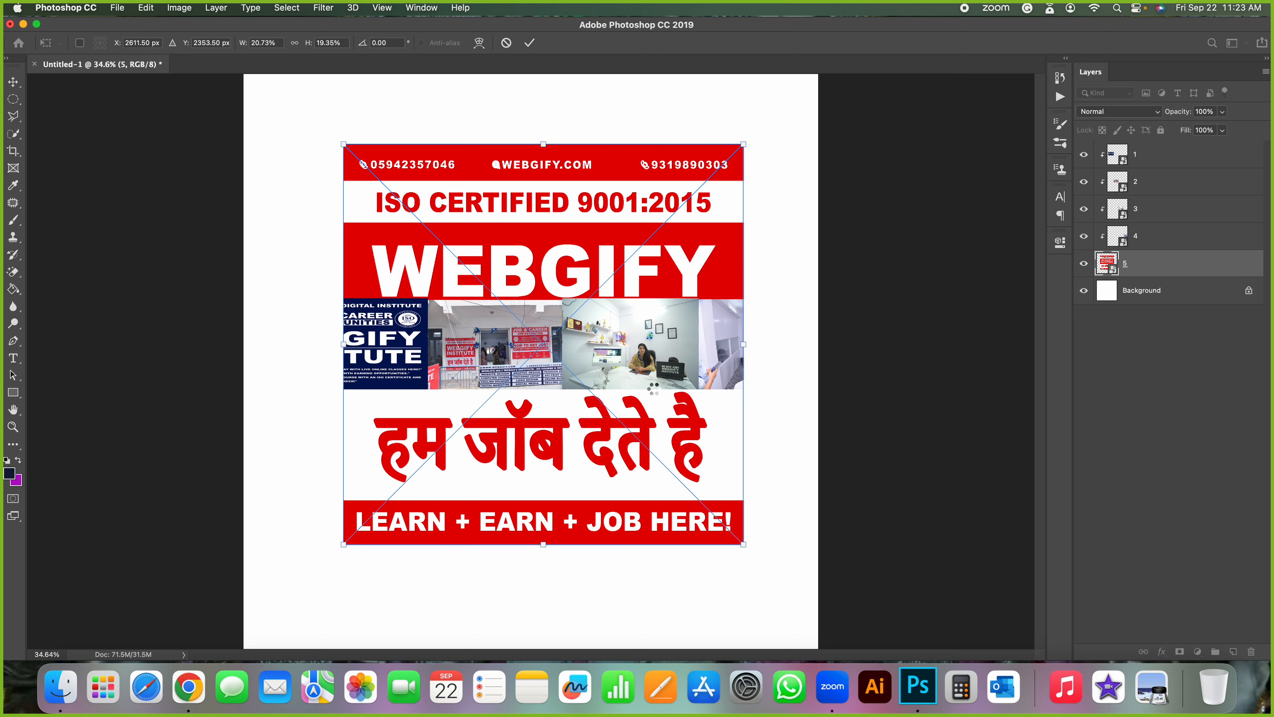
{"action": "key", "text": "Return"}
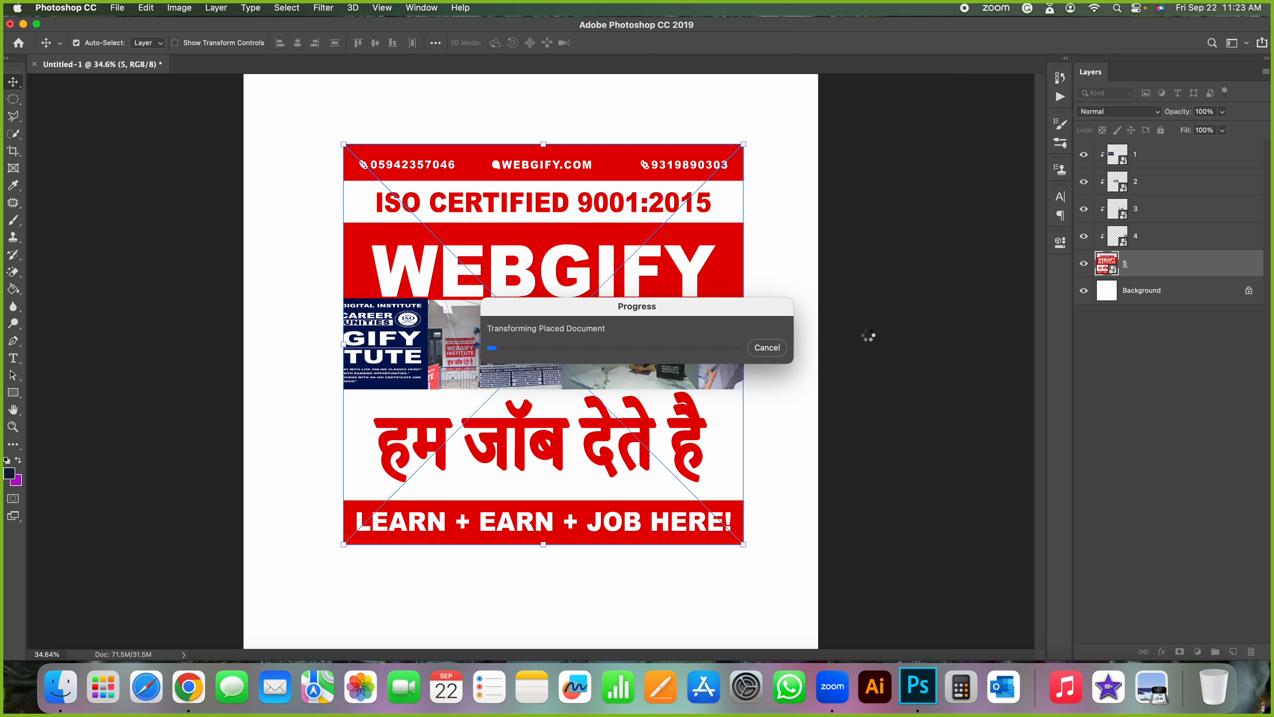
Select layers 1 to 4 and release their clipping mask from banner layer 5.
{"action": "left_click", "coordinate": [1149, 239]}
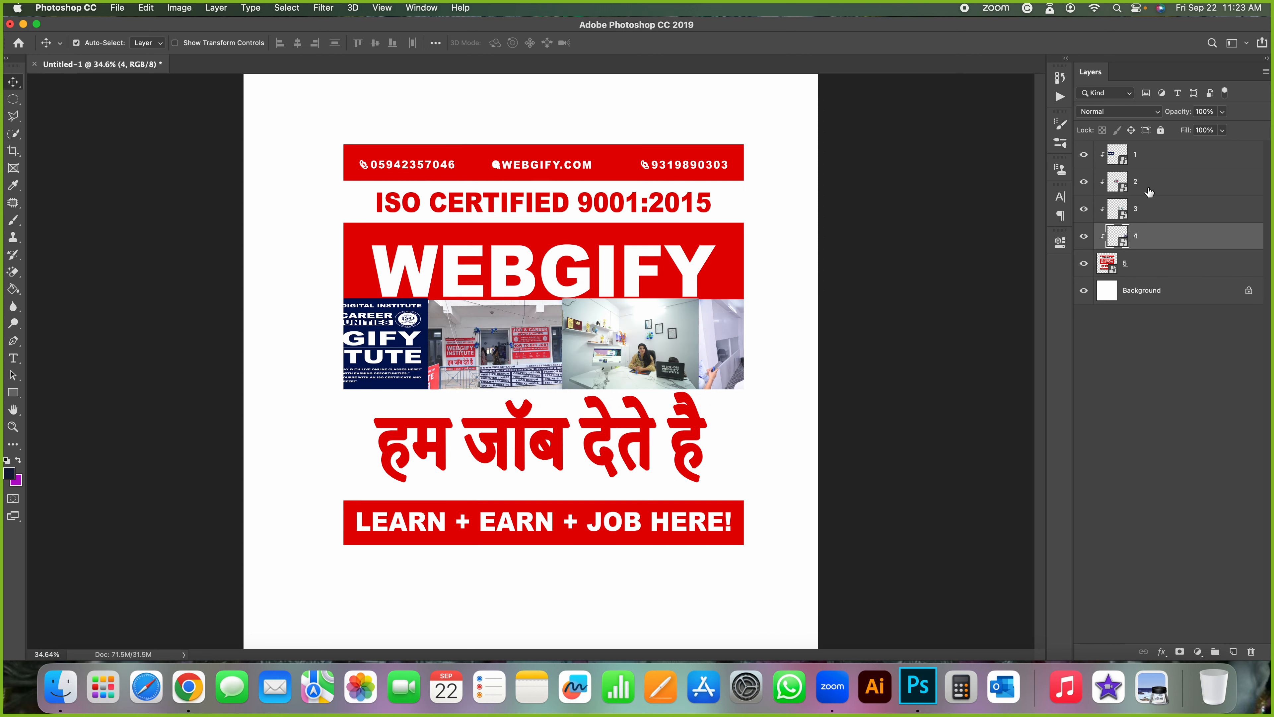
{"action": "left_click", "coordinate": [1149, 160], "text": "shift"}
{"action": "scroll", "coordinate": [1091, 465], "scroll_direction": "down", "scroll_amount": 3}
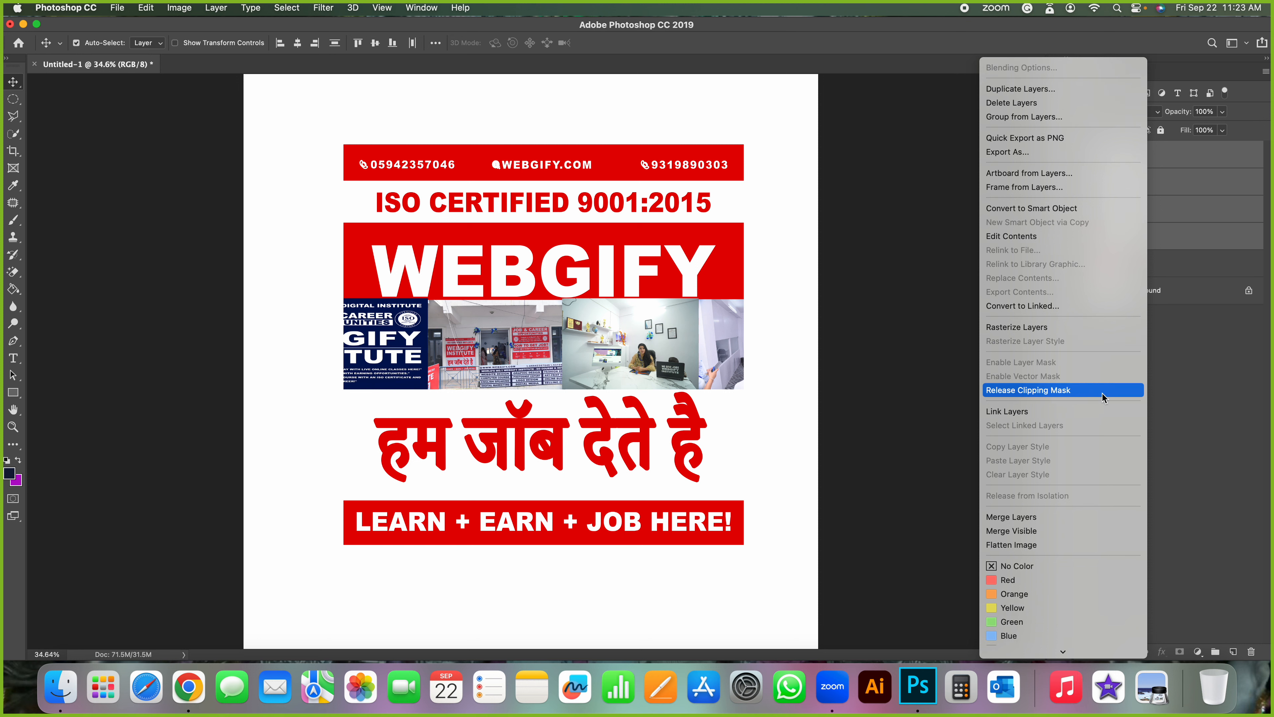
{"action": "left_click", "coordinate": [1164, 164]}
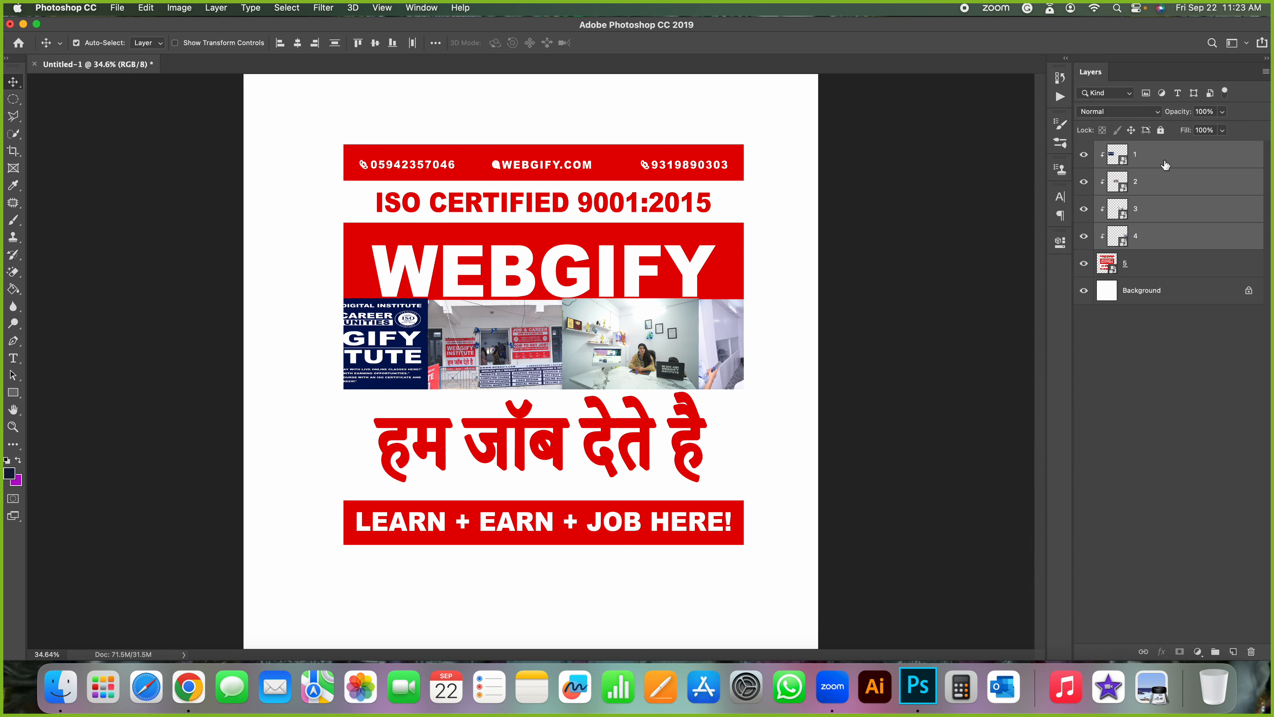
{"action": "left_click", "coordinate": [1140, 269]}
{"action": "left_click", "coordinate": [1142, 241]}
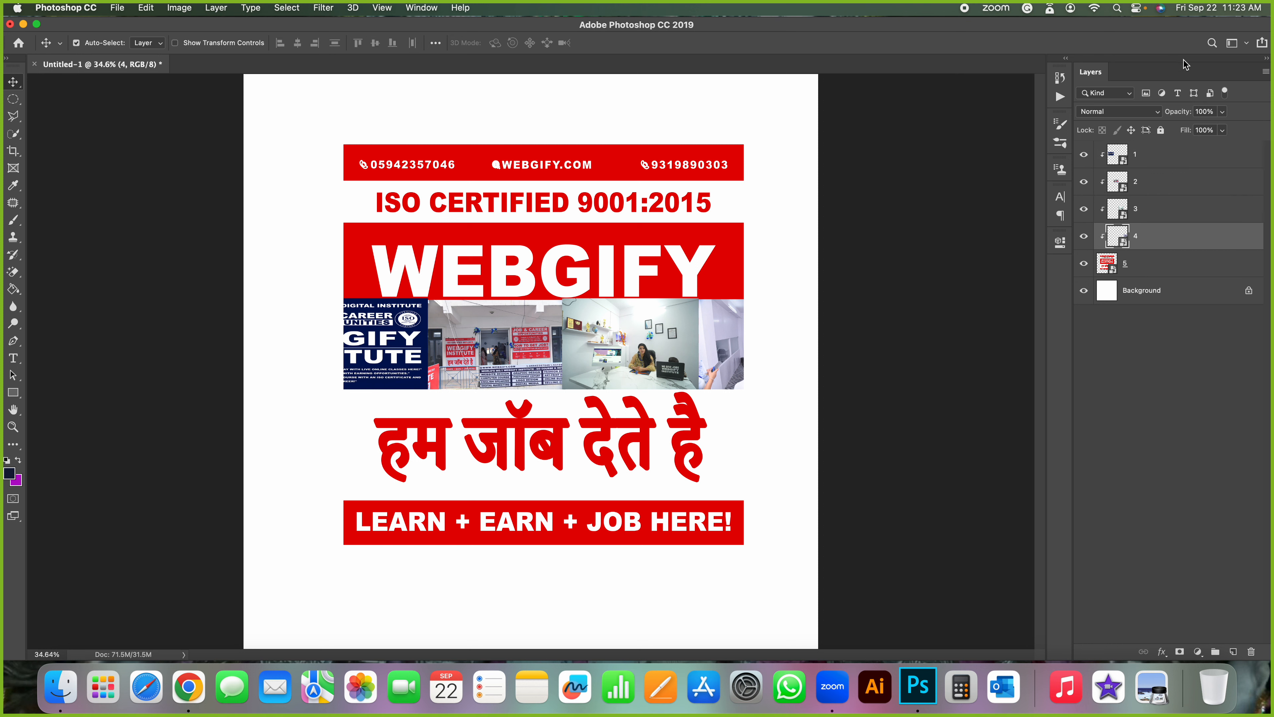
{"action": "left_click", "coordinate": [1152, 168], "text": "shift"}
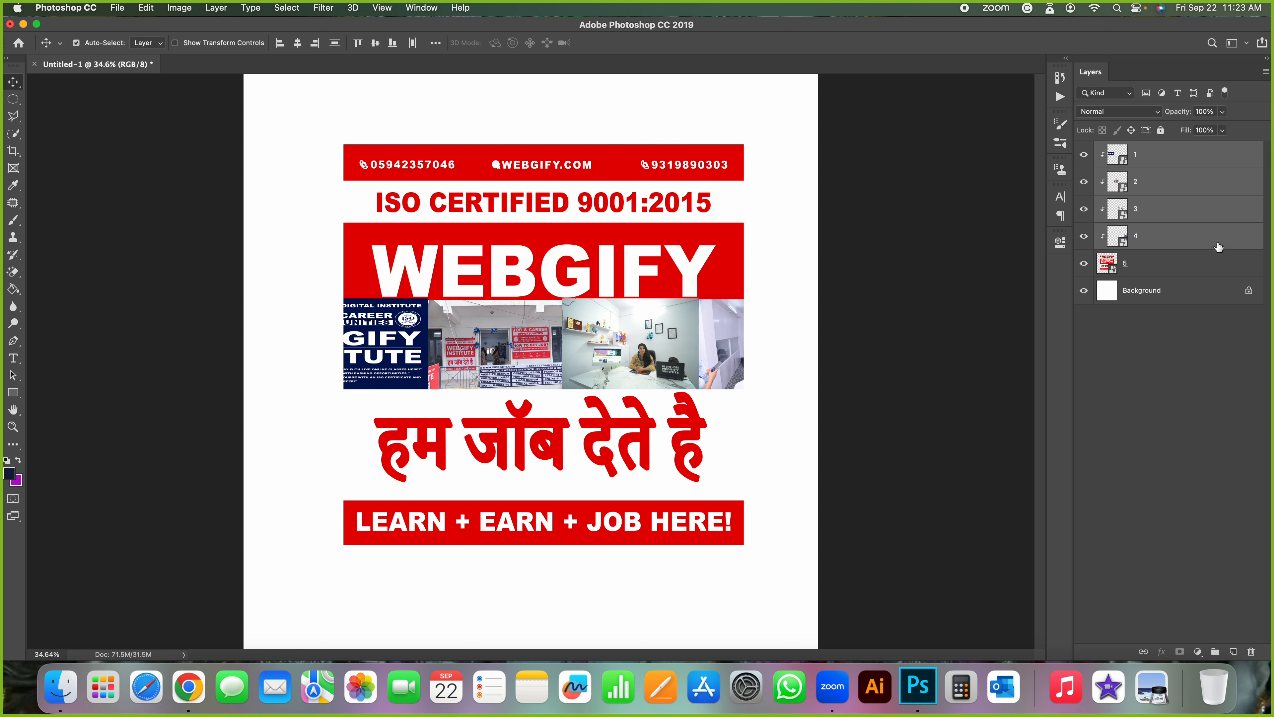
{"action": "right_click", "coordinate": [1197, 207]}
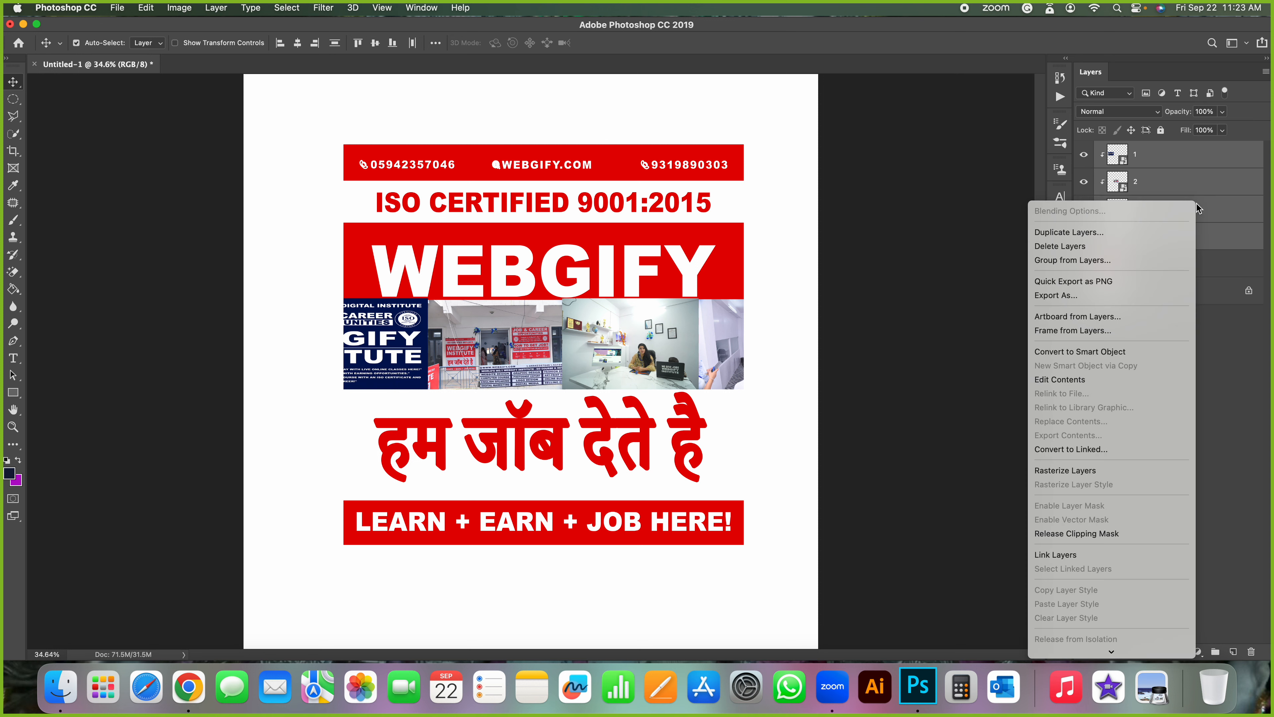
{"action": "left_click", "coordinate": [1119, 538]}
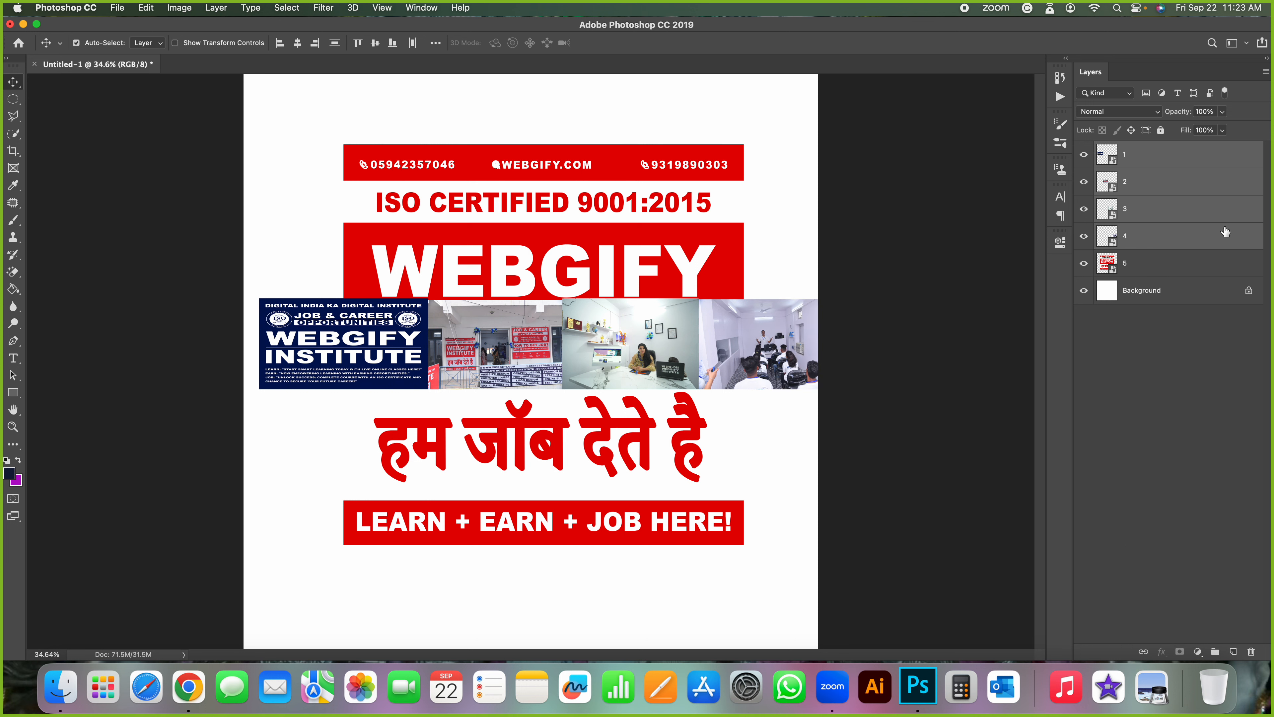
Clip layers 1 to 4 to layer 5 again, then apply Release Clipping Mask once more.
{"action": "key", "text": "super+alt+g"}
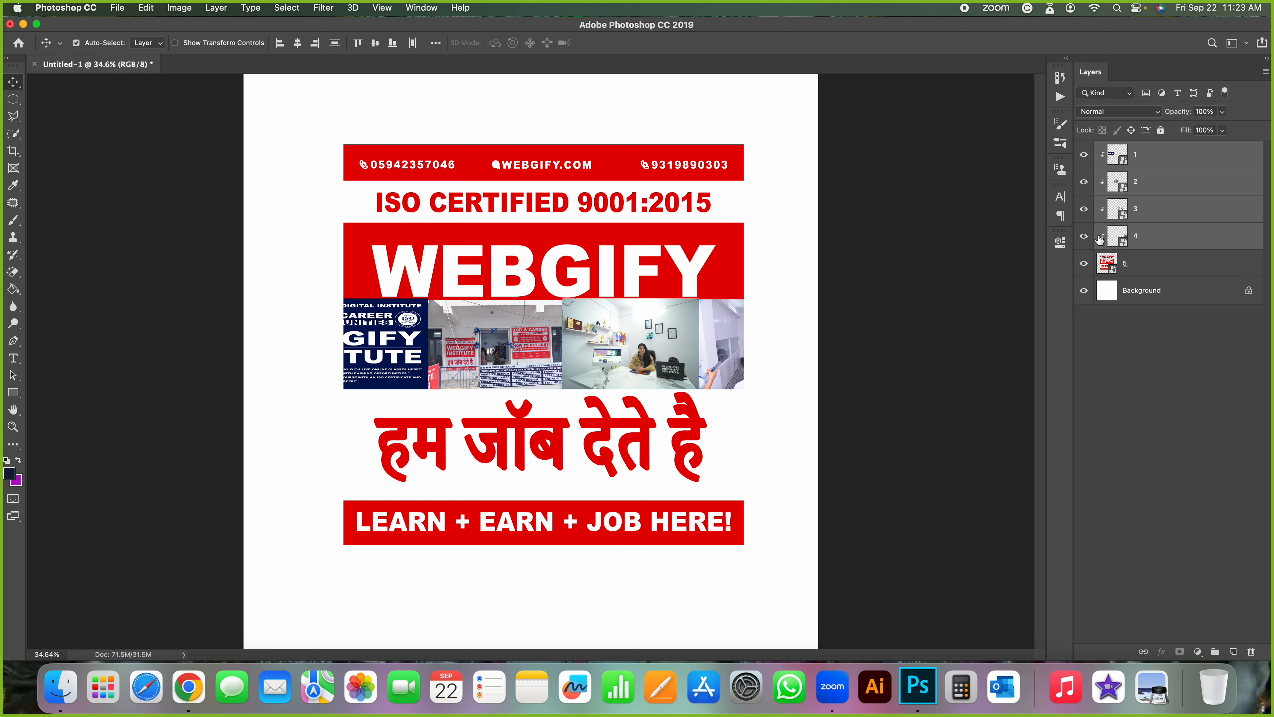
{"action": "right_click", "coordinate": [1167, 234]}
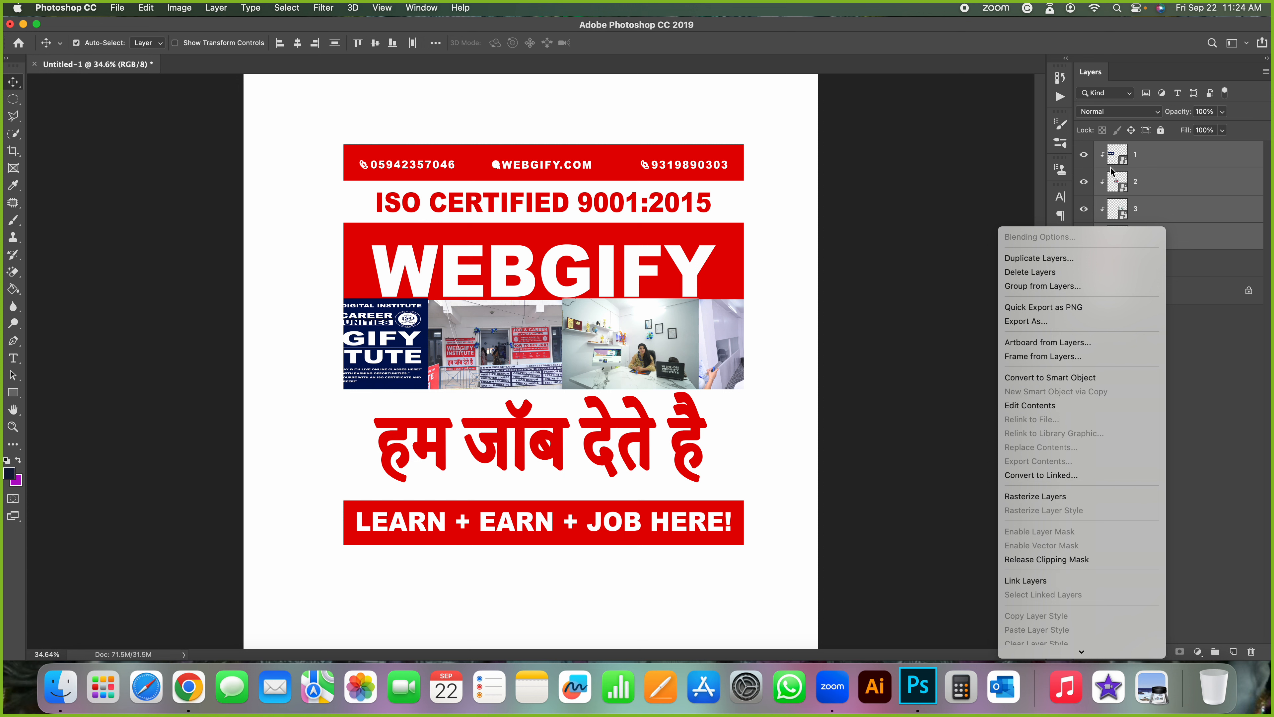
{"action": "left_click", "coordinate": [1081, 559]}
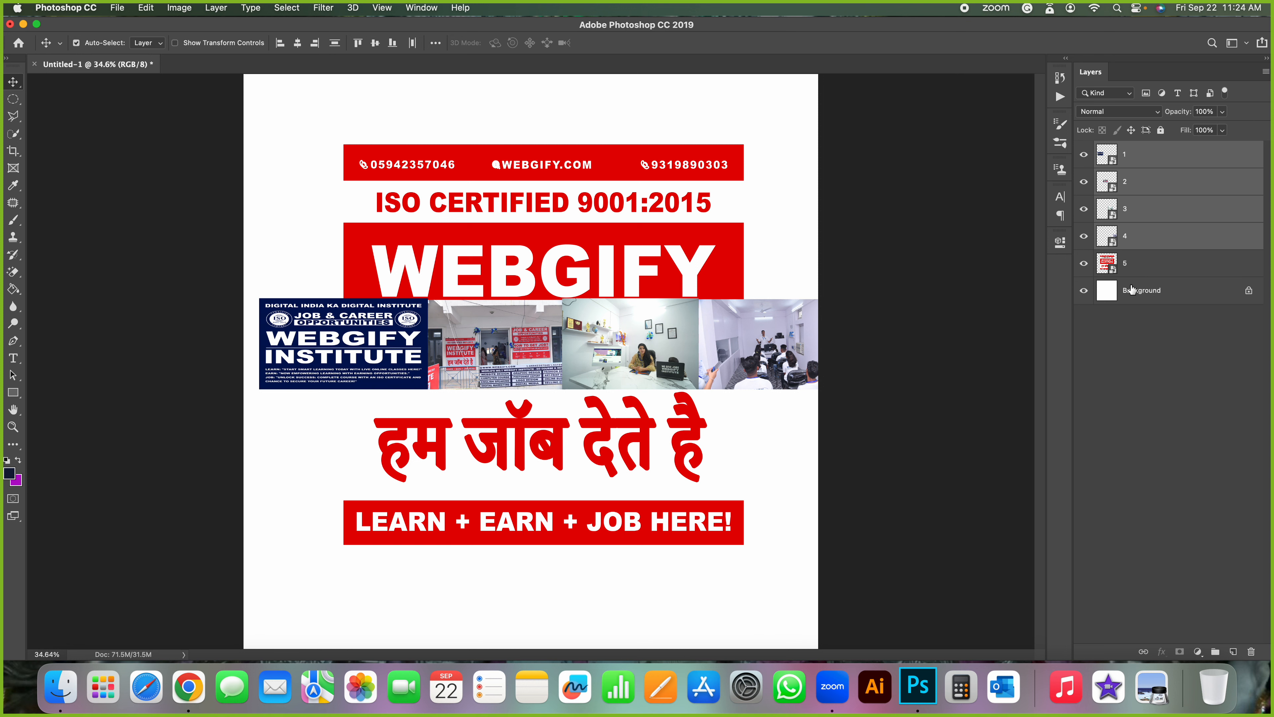
Clip layers 1 to 4 to layer 5 with Create Clipping Mask and move the image strip below the word INSTITUTE.
{"action": "right_click", "coordinate": [1175, 227]}
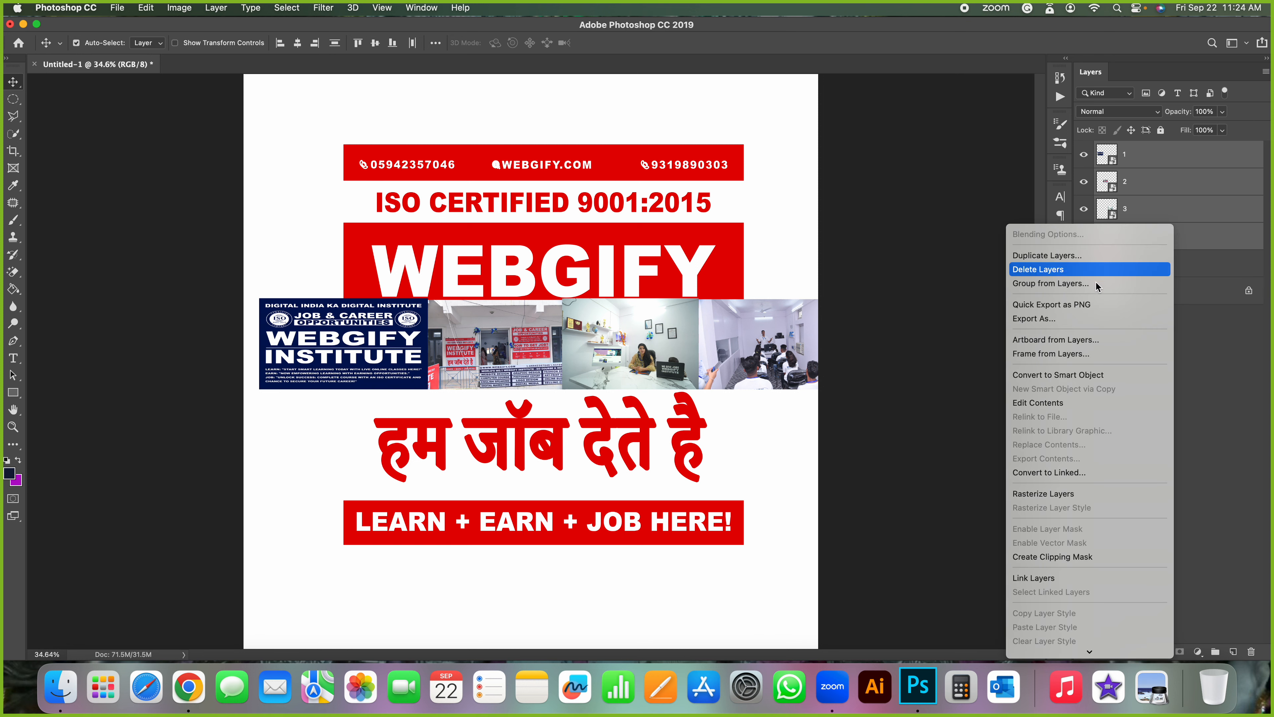
{"action": "left_click", "coordinate": [1025, 557]}
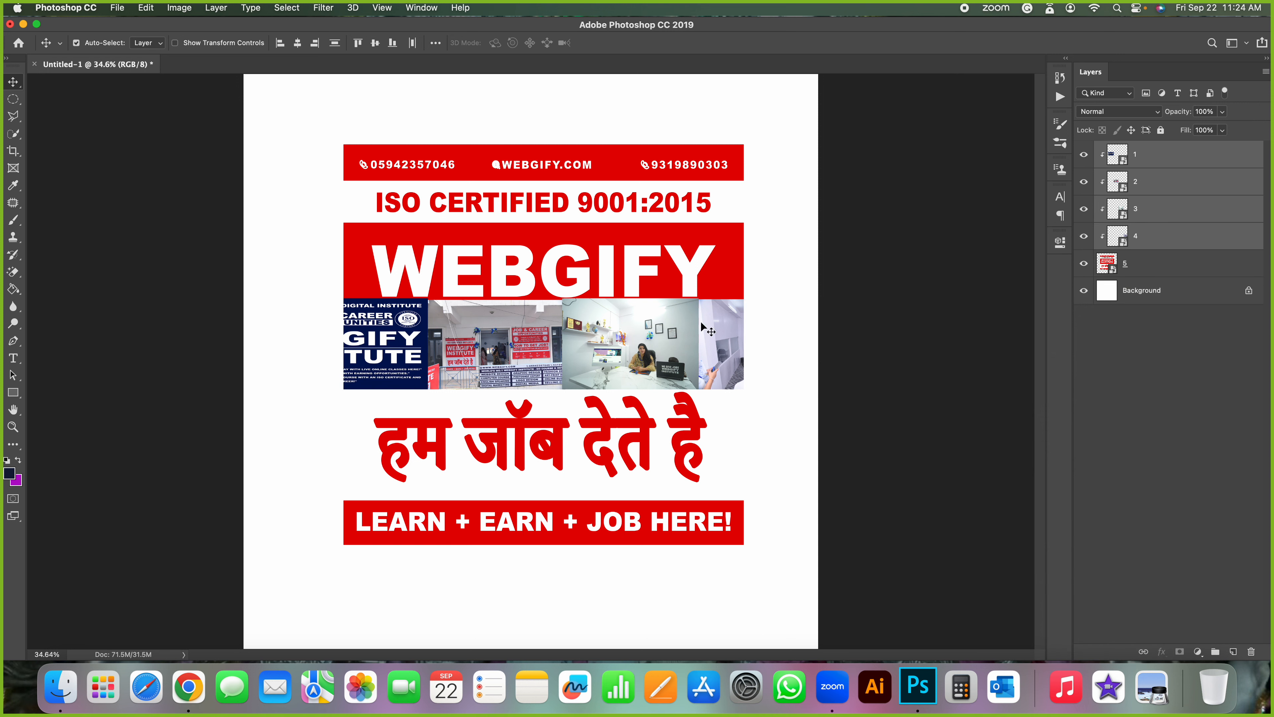
{"action": "left_click_drag", "start_coordinate": [463, 392], "coordinate": [521, 365]}
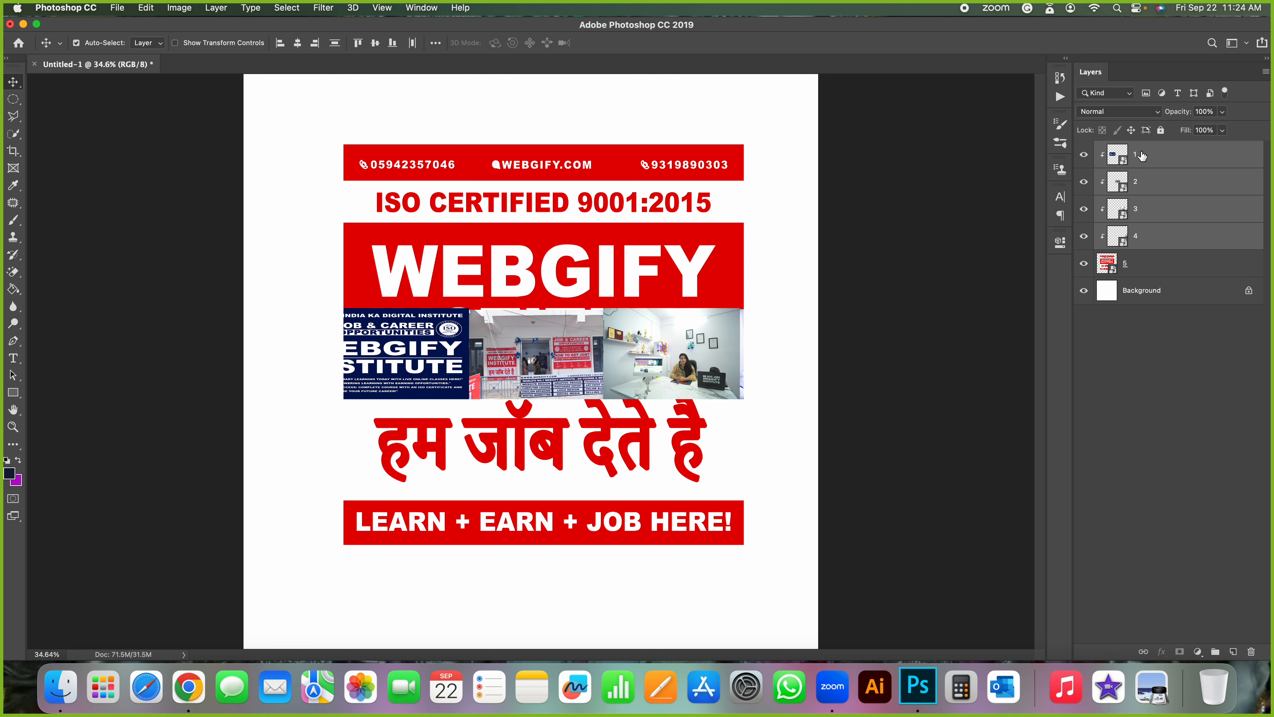
{"action": "left_click_drag", "start_coordinate": [614, 370], "coordinate": [528, 395]}
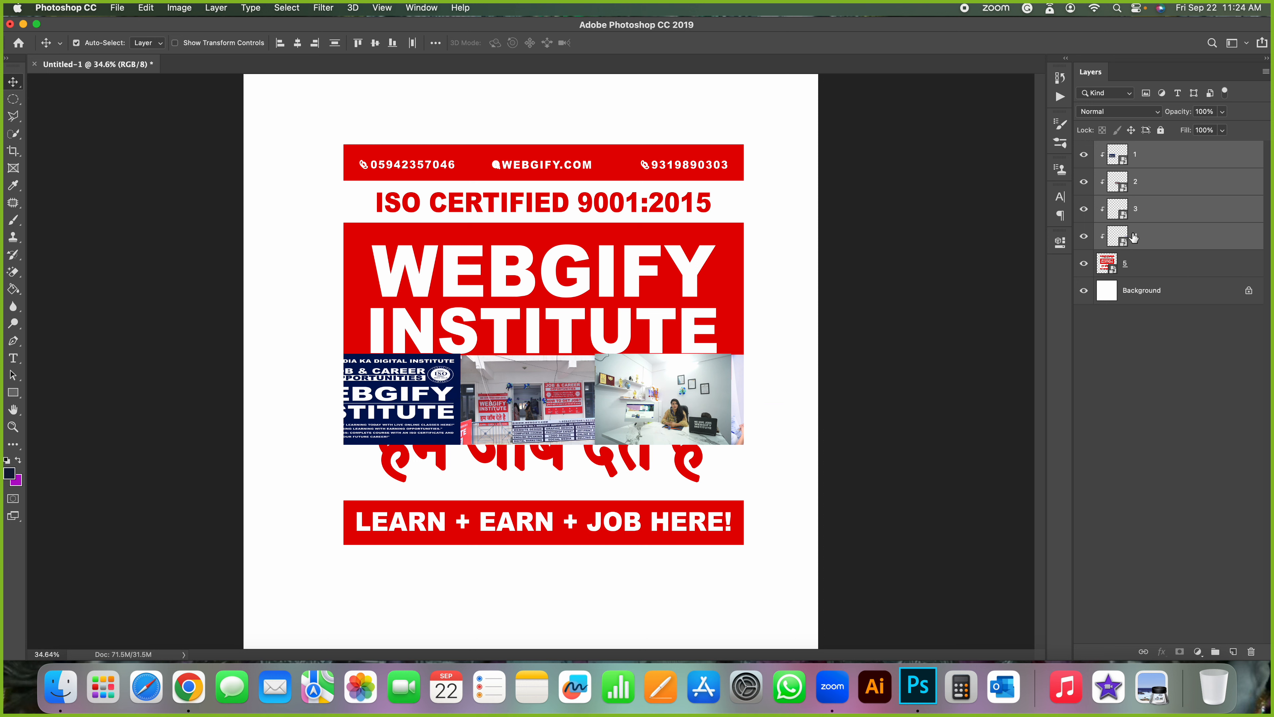
Release only layer 1 from the clipping mask and move its blue image down over the banner's lower-left corner.
{"action": "left_click", "coordinate": [1172, 241]}
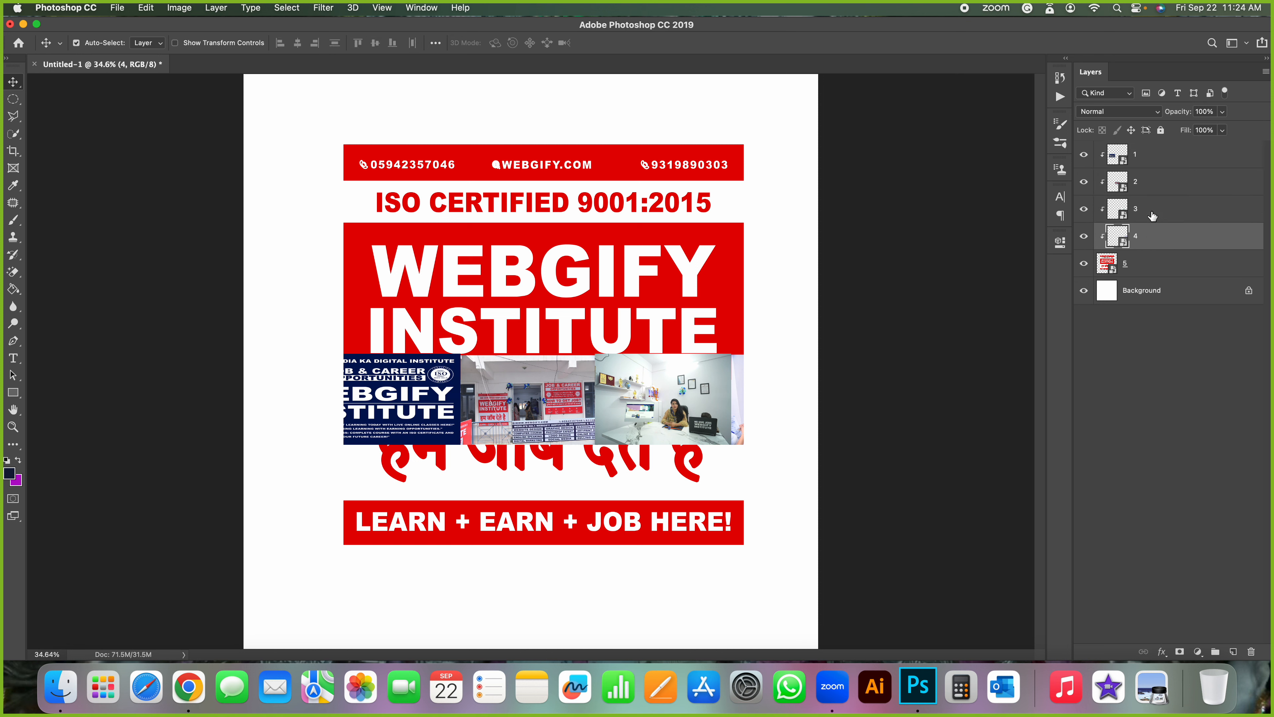
{"action": "left_click", "coordinate": [1162, 155]}
{"action": "right_click", "coordinate": [1169, 153]}
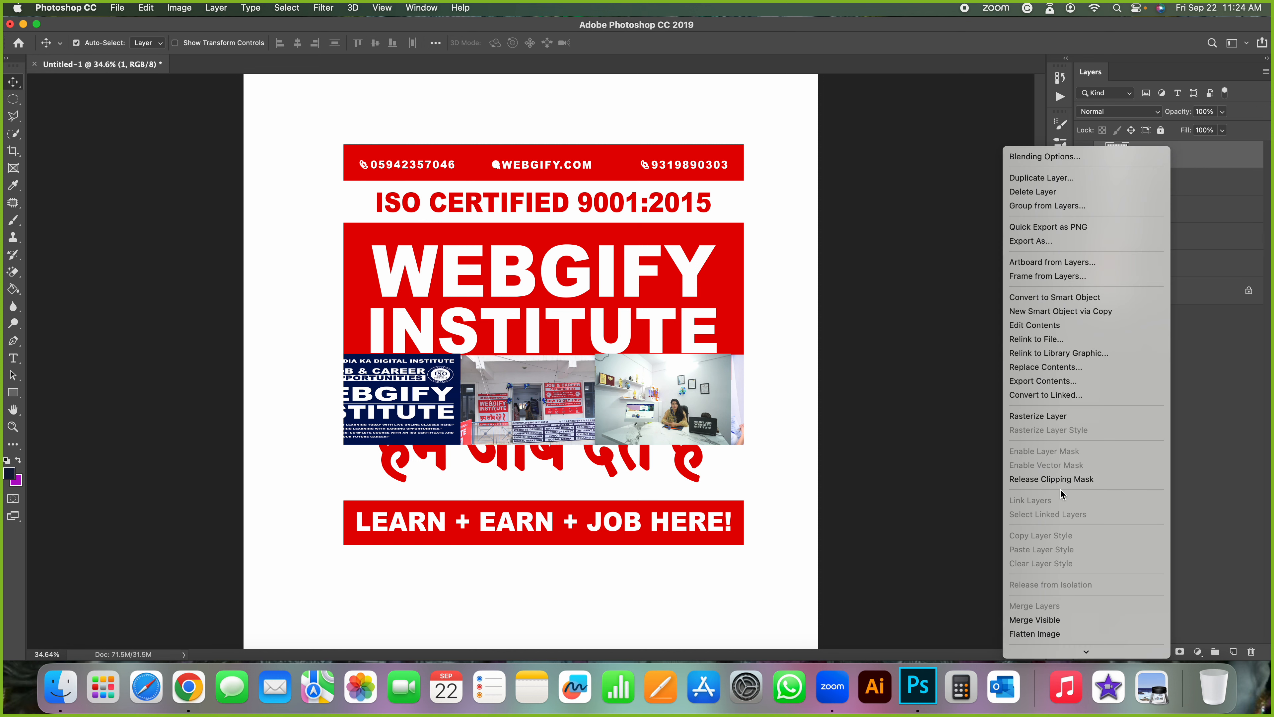
{"action": "left_click", "coordinate": [1060, 480]}
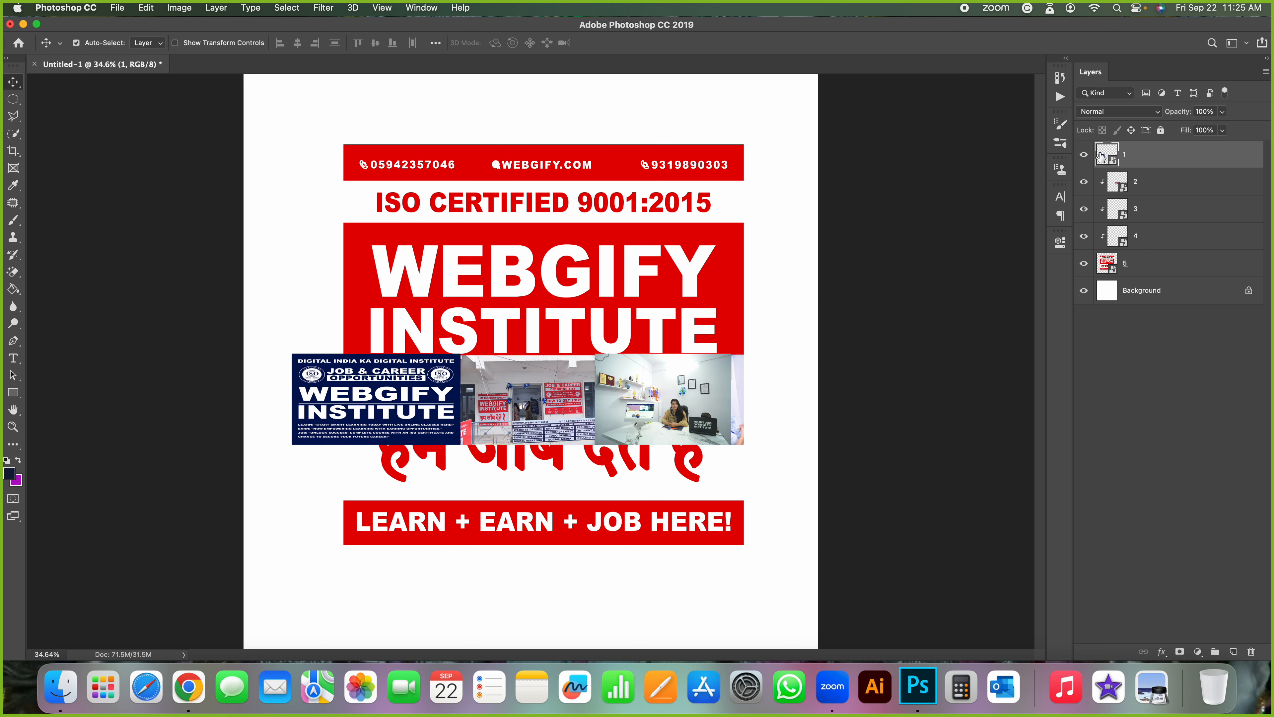
{"action": "left_click_drag", "start_coordinate": [349, 350], "coordinate": [410, 570]}
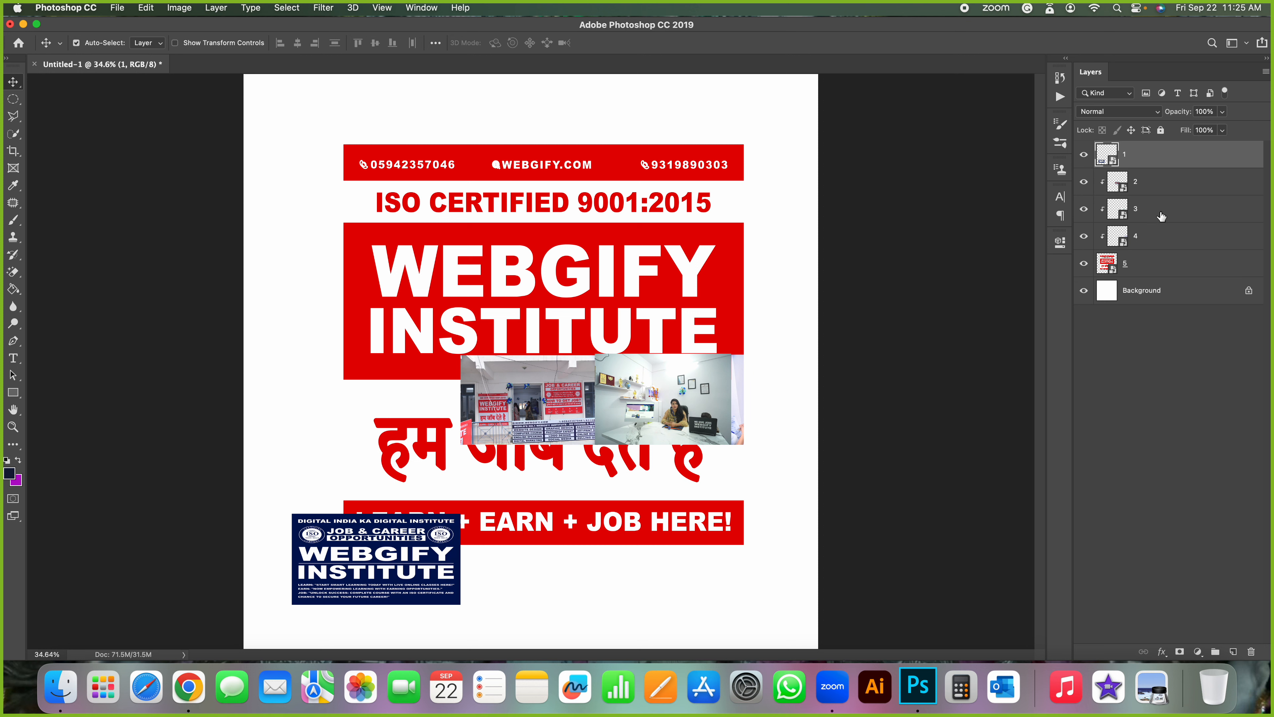
Release layer 2 from the clipping mask, merge it with layer 1, and move the merged images up over the banner.
{"action": "right_click", "coordinate": [1152, 181]}
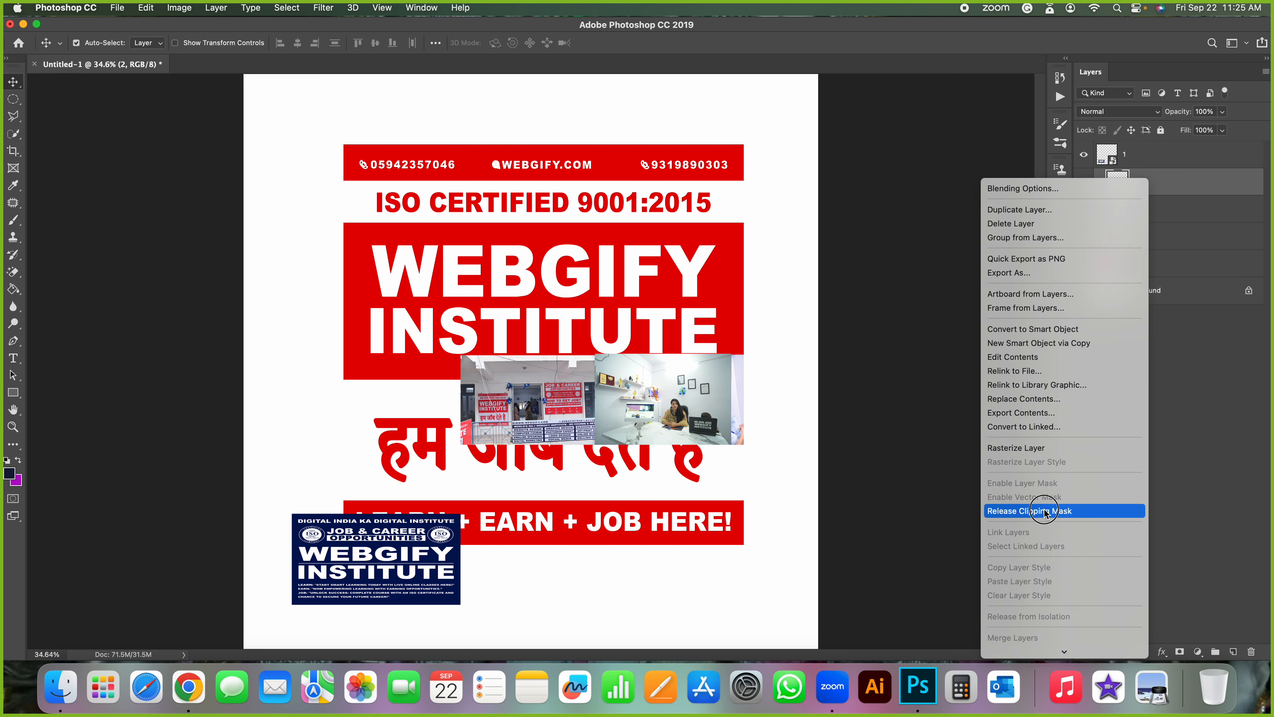
{"action": "left_click", "coordinate": [1044, 517]}
{"action": "left_click", "coordinate": [1146, 162], "text": "shift"}
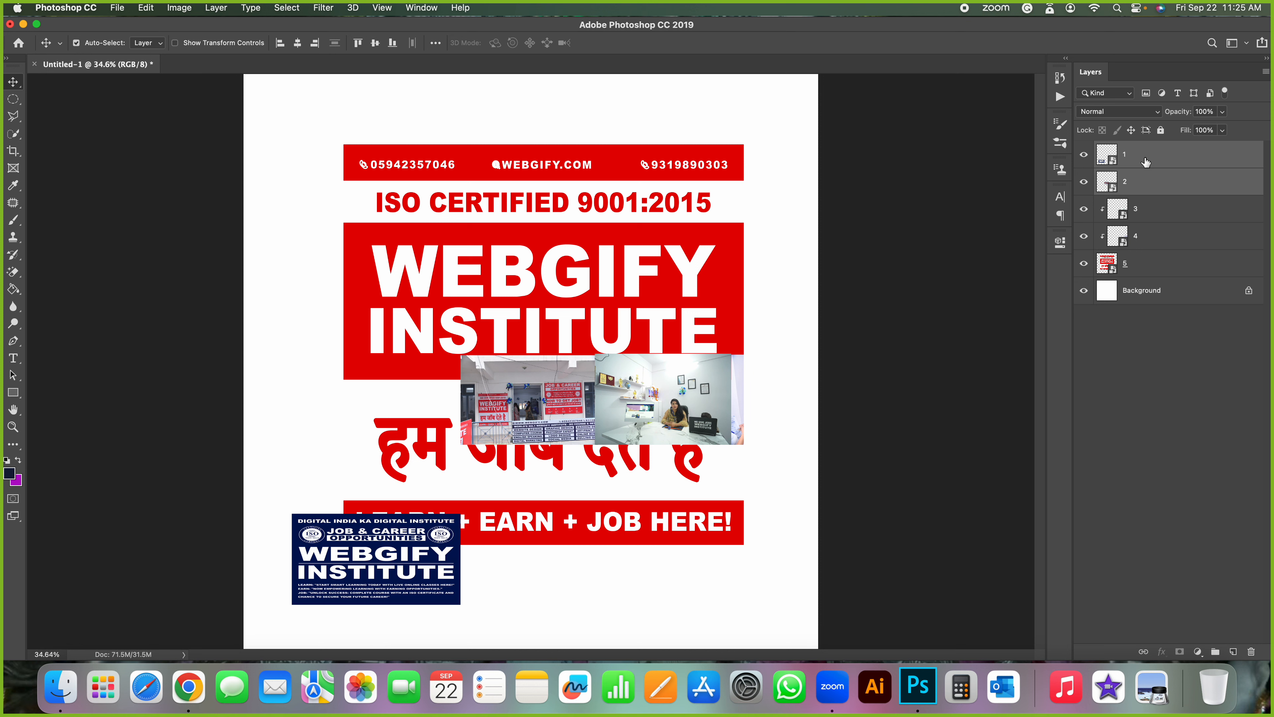
{"action": "right_click", "coordinate": [1146, 162]}
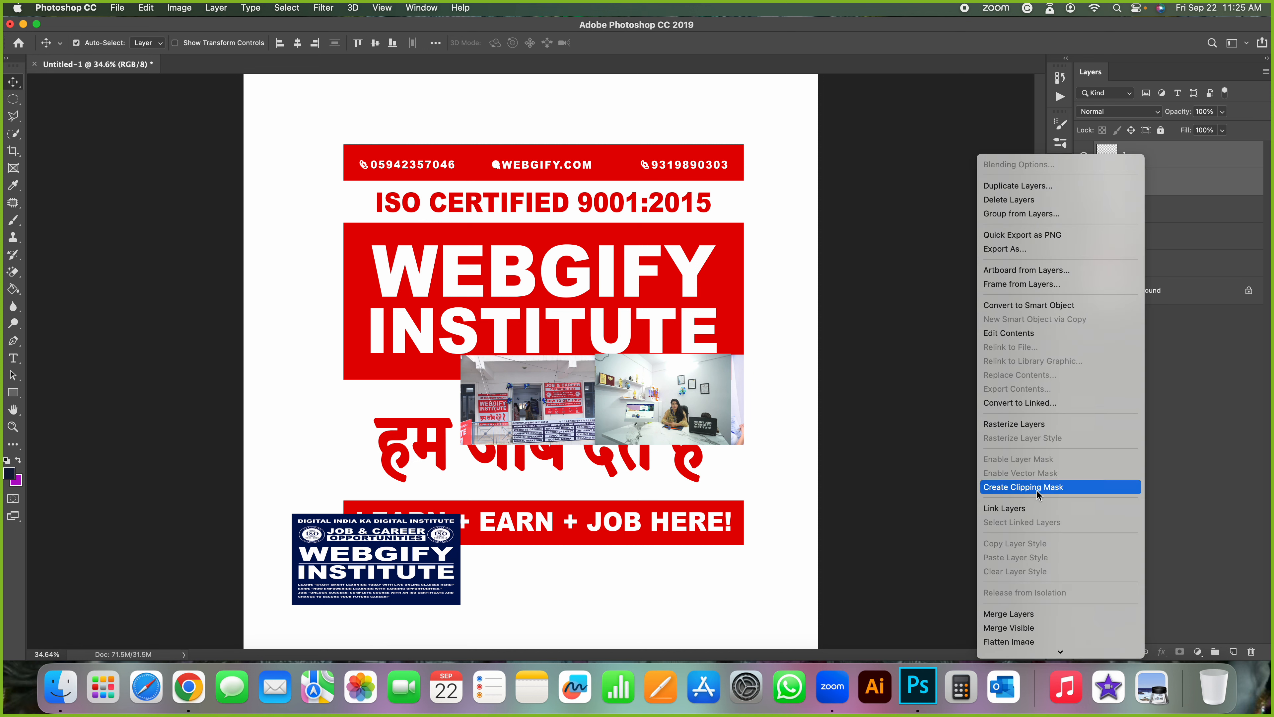
{"action": "left_click", "coordinate": [1009, 613]}
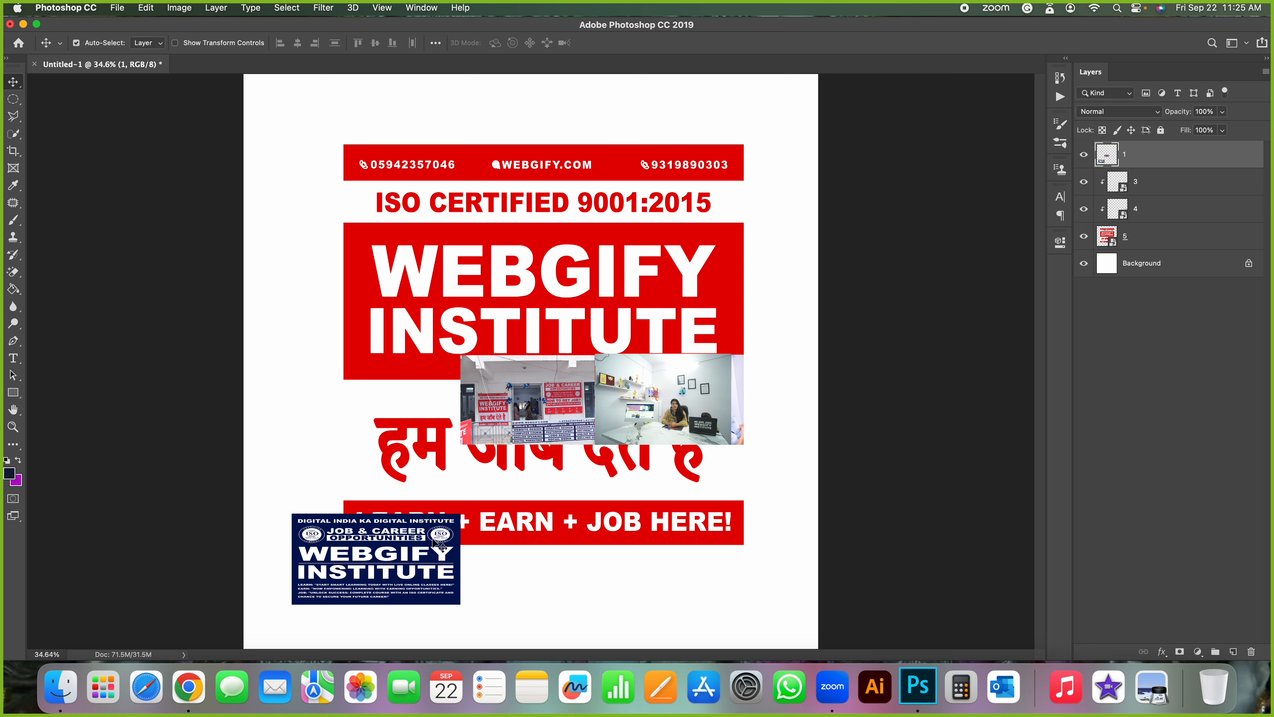
{"action": "left_click_drag", "start_coordinate": [433, 540], "coordinate": [486, 454]}
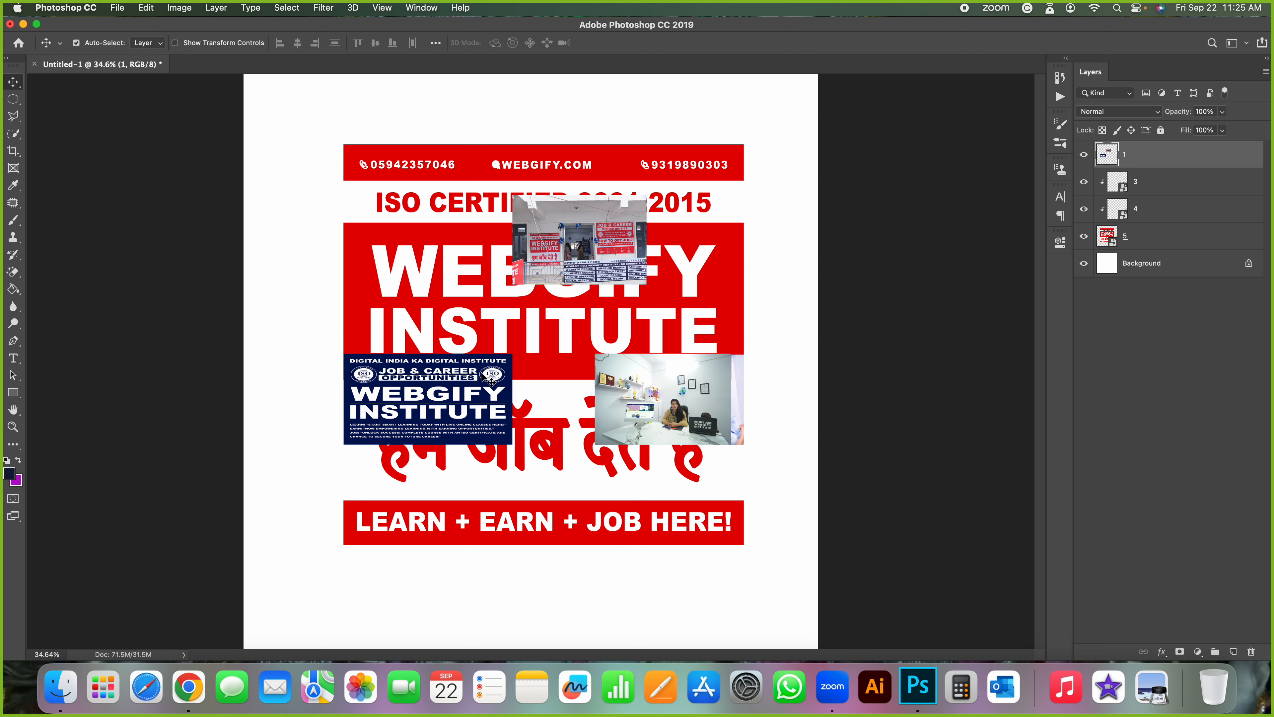
Undo the merge, the individual mask releases, the image moves and the scaling of layer 5.
{"action": "key", "text": "super+z"}
{"action": "key", "text": "super+z"}
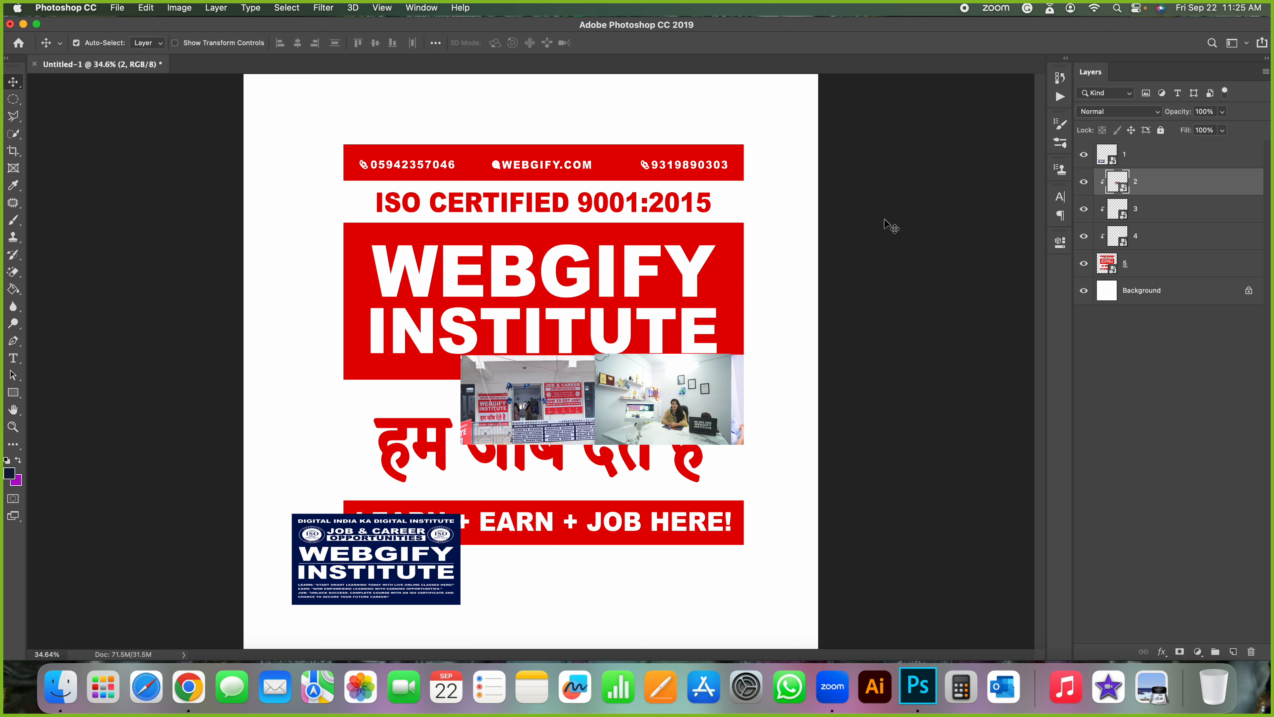
{"action": "key", "text": "super+z"}
{"action": "key", "text": "super+z"}
{"action": "key", "text": "super+z"}
{"action": "key", "text": "super+z"}
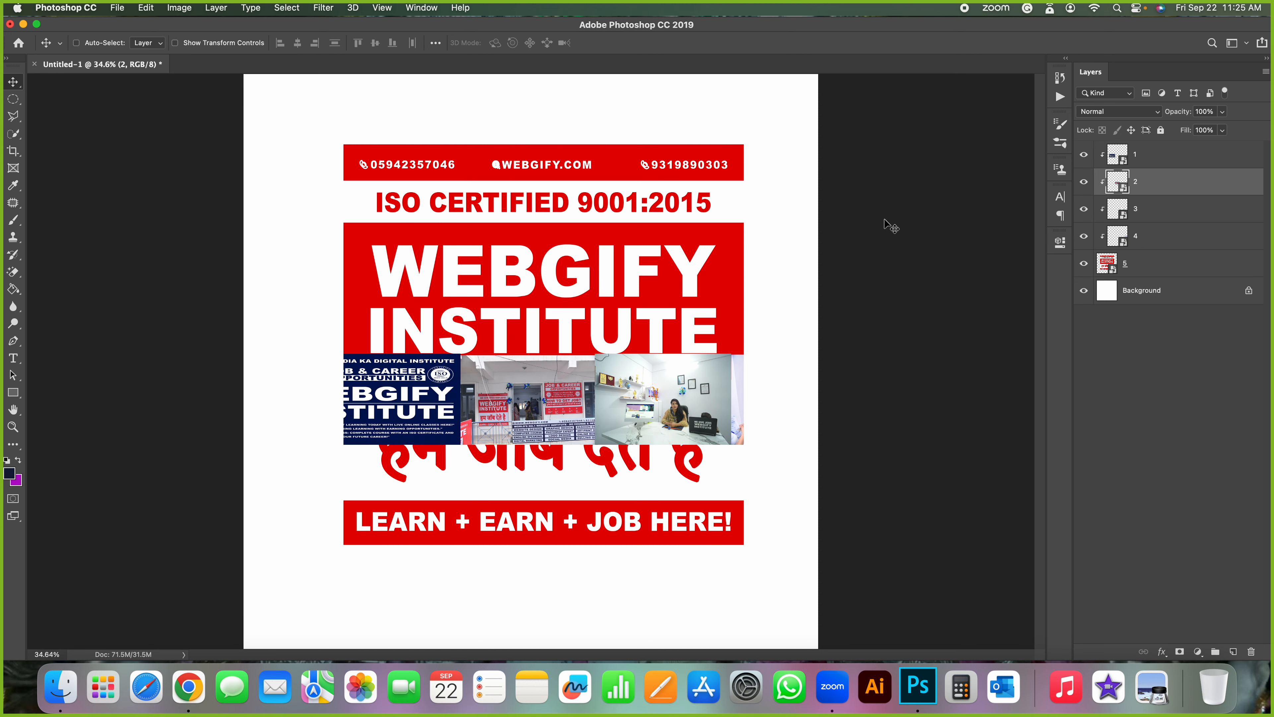
{"action": "key", "text": "super+z"}
{"action": "key", "text": "super+z"}
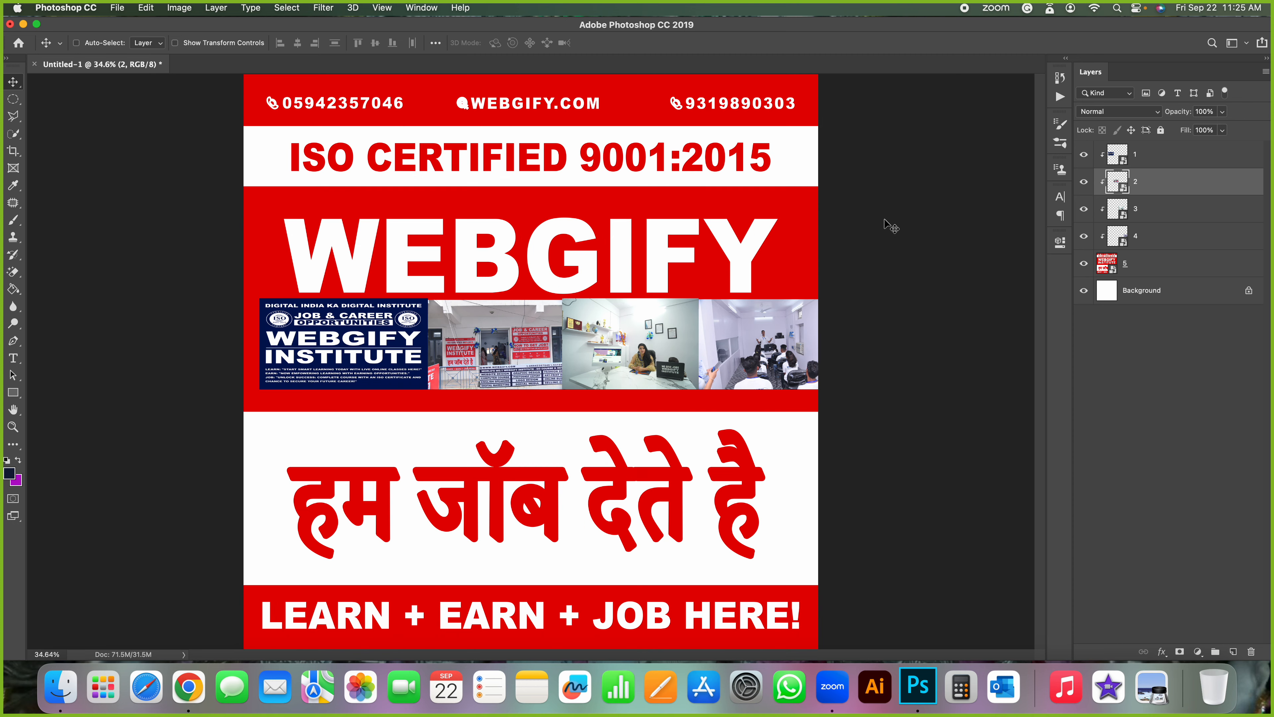
{"action": "right_click", "coordinate": [1139, 268]}
{"action": "scroll", "coordinate": [1066, 616], "scroll_direction": "down", "scroll_amount": 5}
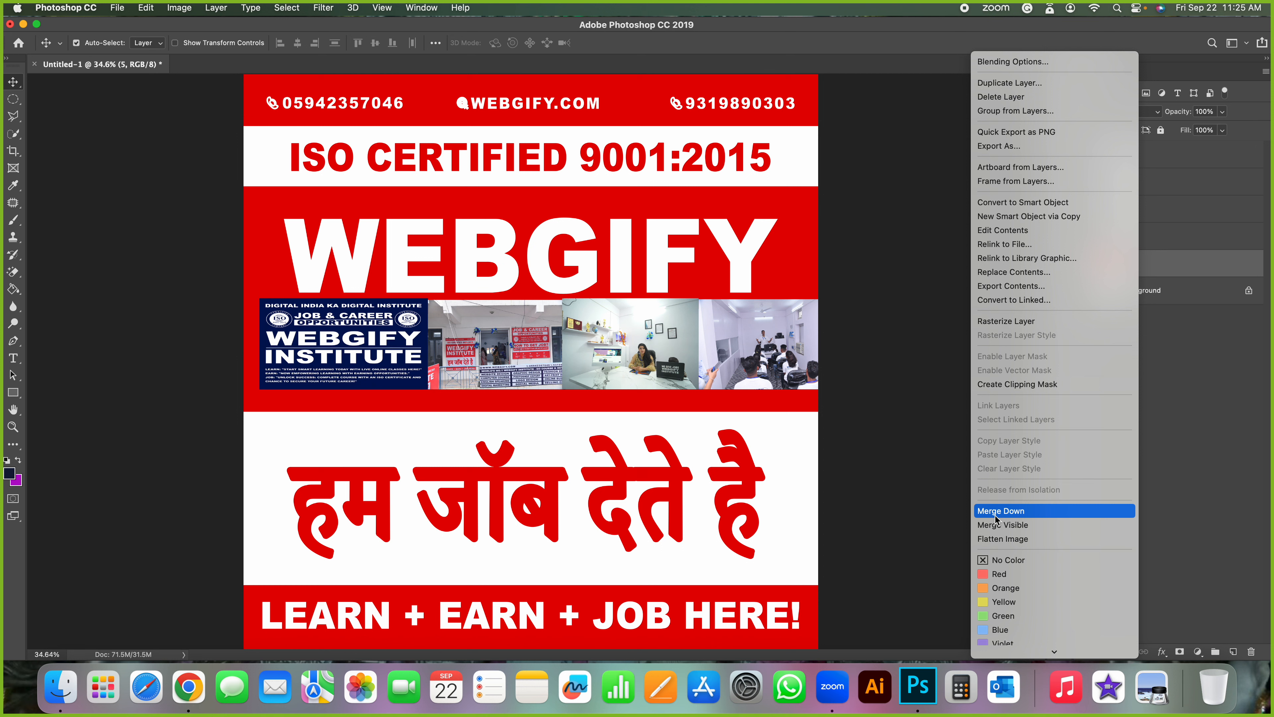
{"action": "left_click", "coordinate": [1147, 323]}
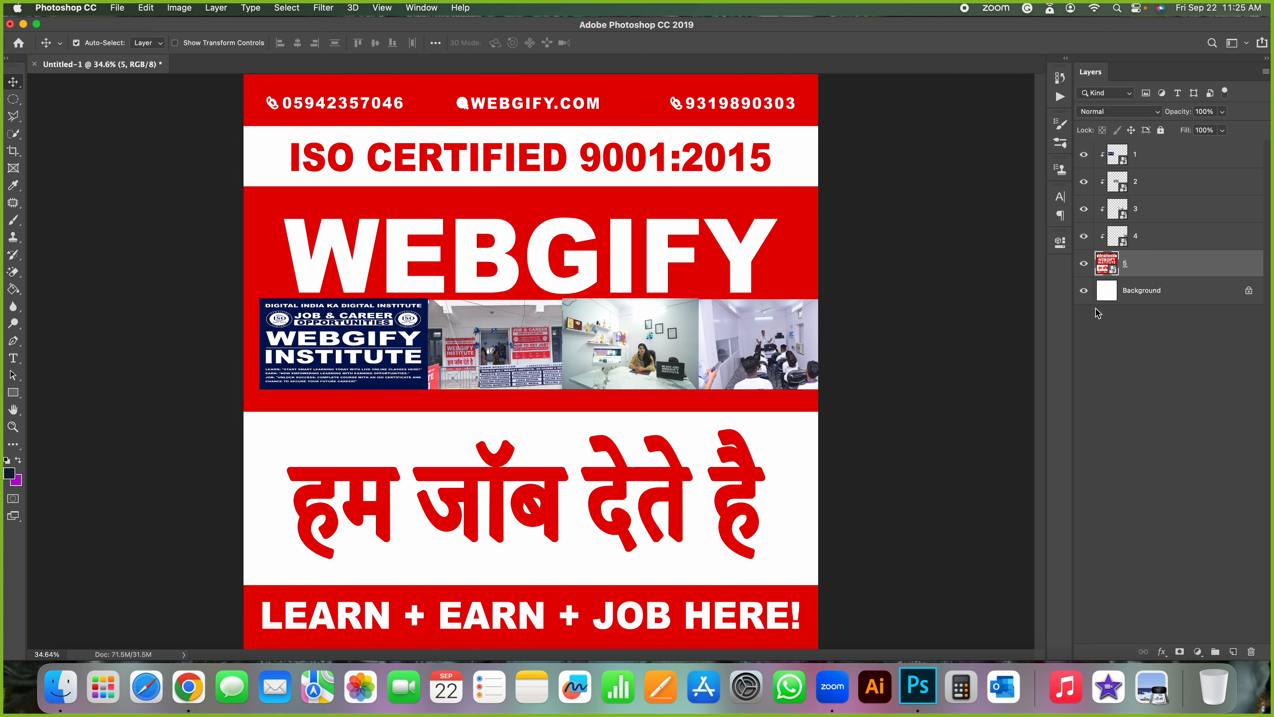
Undo the remaining edits back to the state with only banner layer 5 above the Background.
{"action": "key", "text": "super+z"}
{"action": "key", "text": "super+z"}
{"action": "key", "text": "super+z"}
{"action": "key", "text": "super+z"}
{"action": "key", "text": "super+z"}
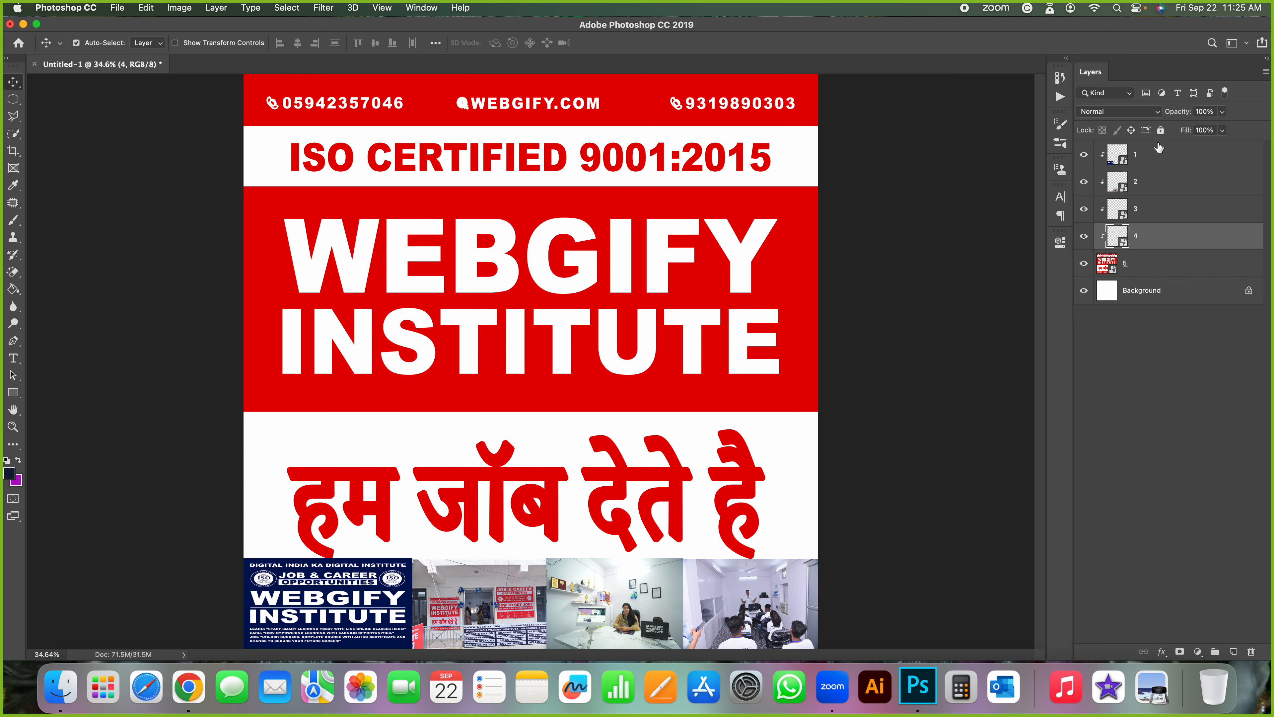
Open the layer commands for banner layer 5.
{"action": "right_click", "coordinate": [1143, 159]}
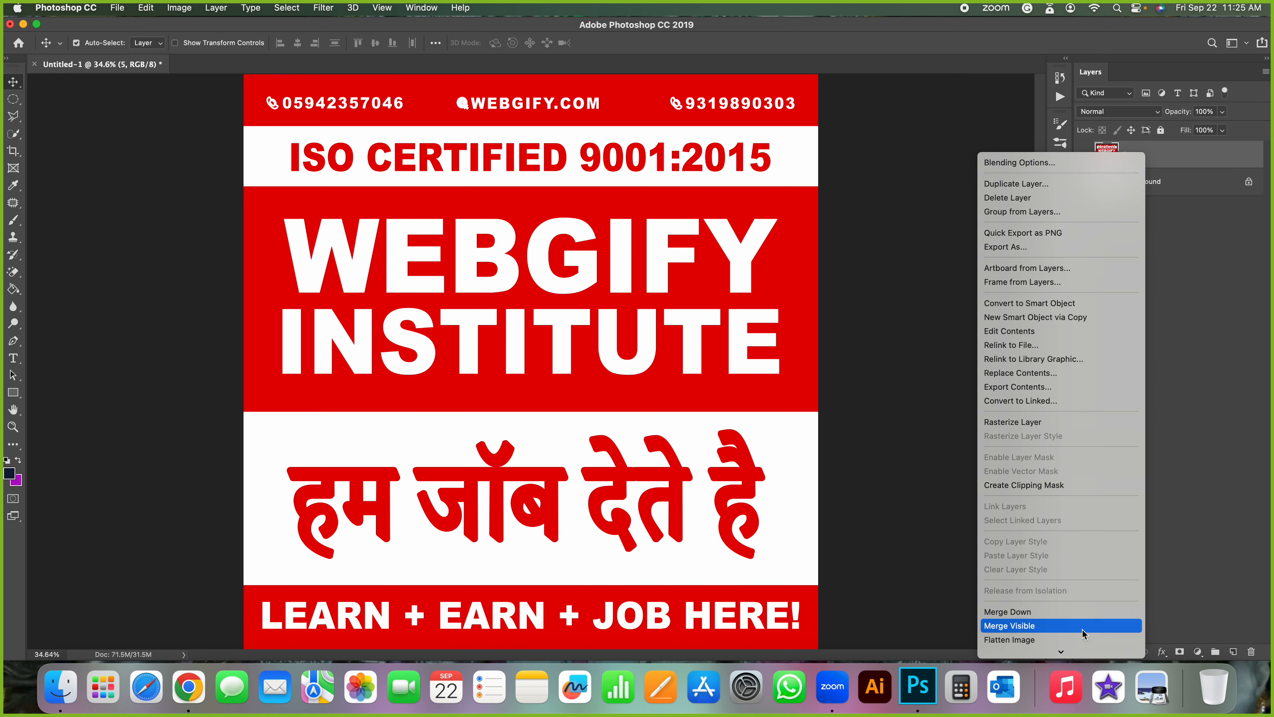